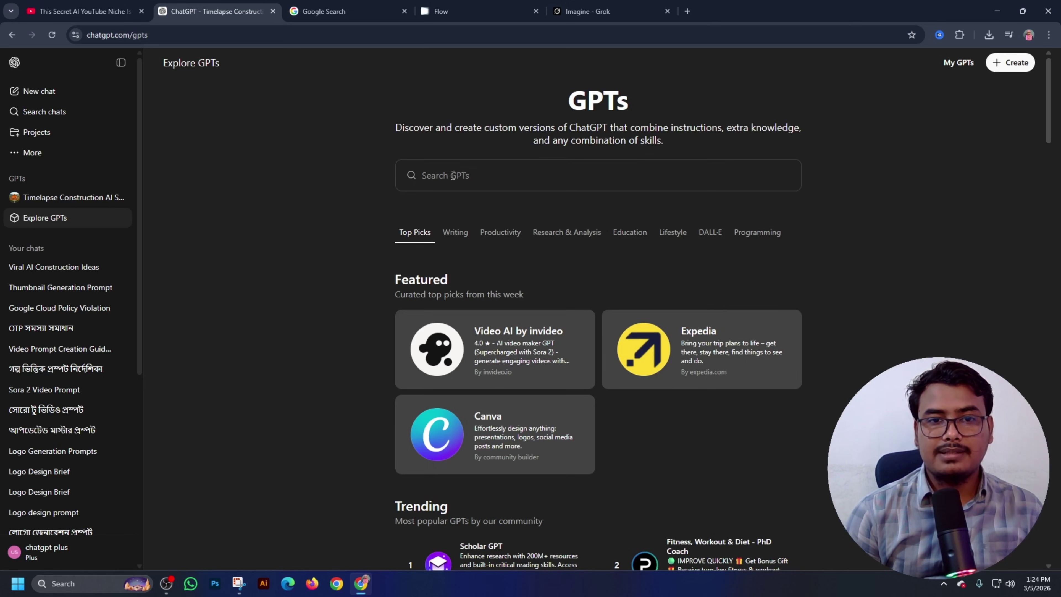
Find the GPT "Timelapse Construction AI Studio (Grok Free)" by searching "timelapse construction ai studio" and start a chat with it.
left_click(437, 175)
type("timelapse construction ai studio")
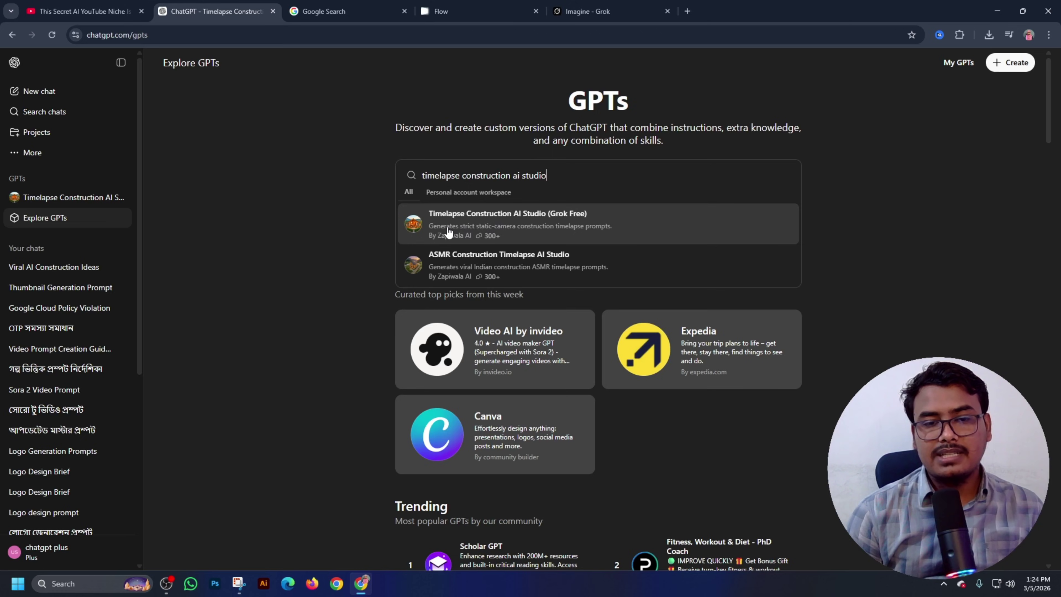
left_click(570, 228)
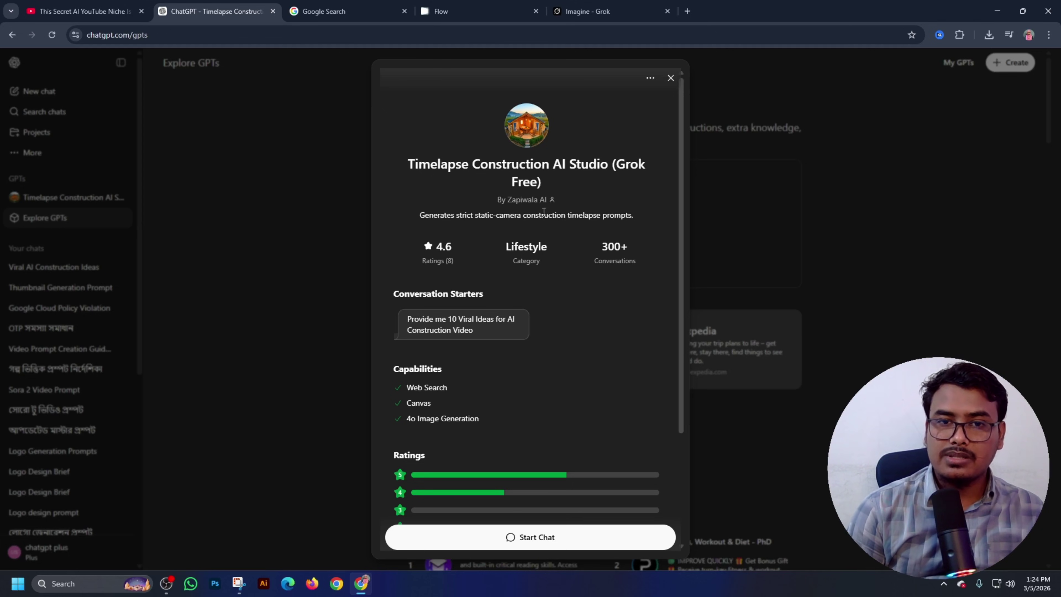
scroll(517, 279, "down", 3)
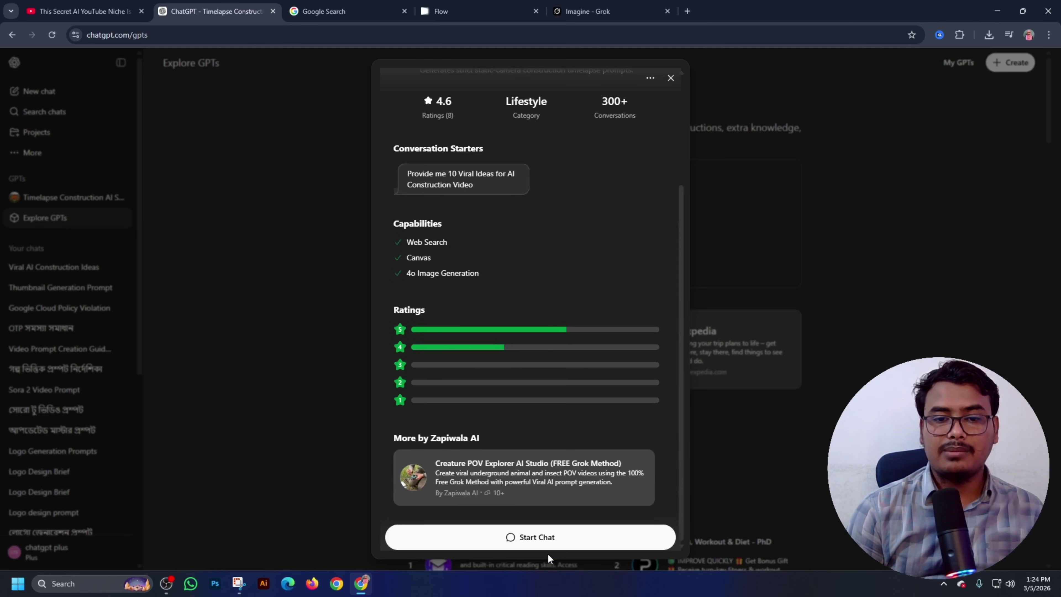
left_click(552, 543)
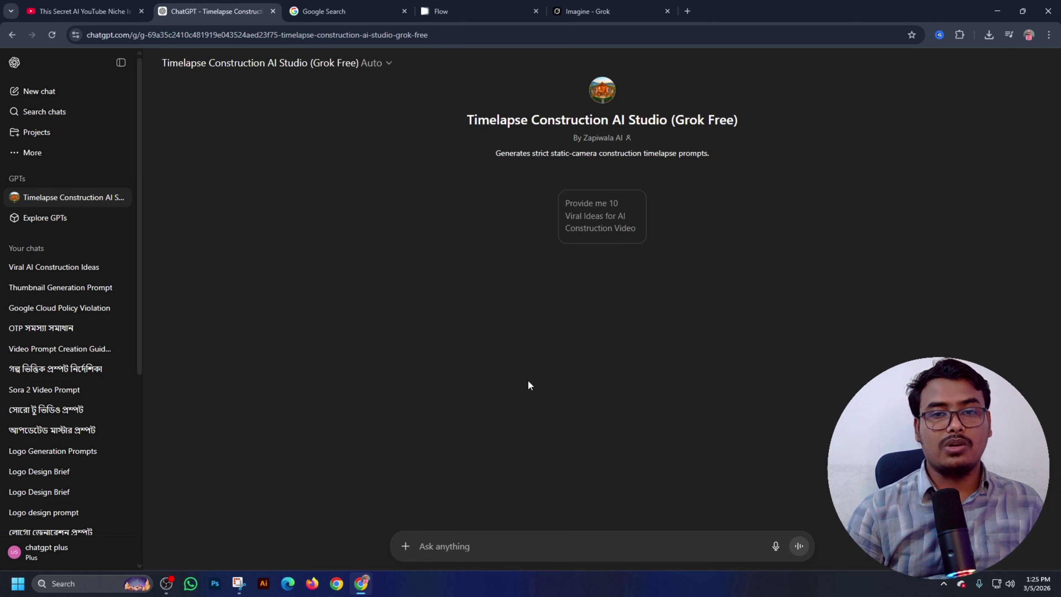
Request 10 viral ideas for an AI construction video using the GPT's suggested starter and review the list.
left_click(608, 229)
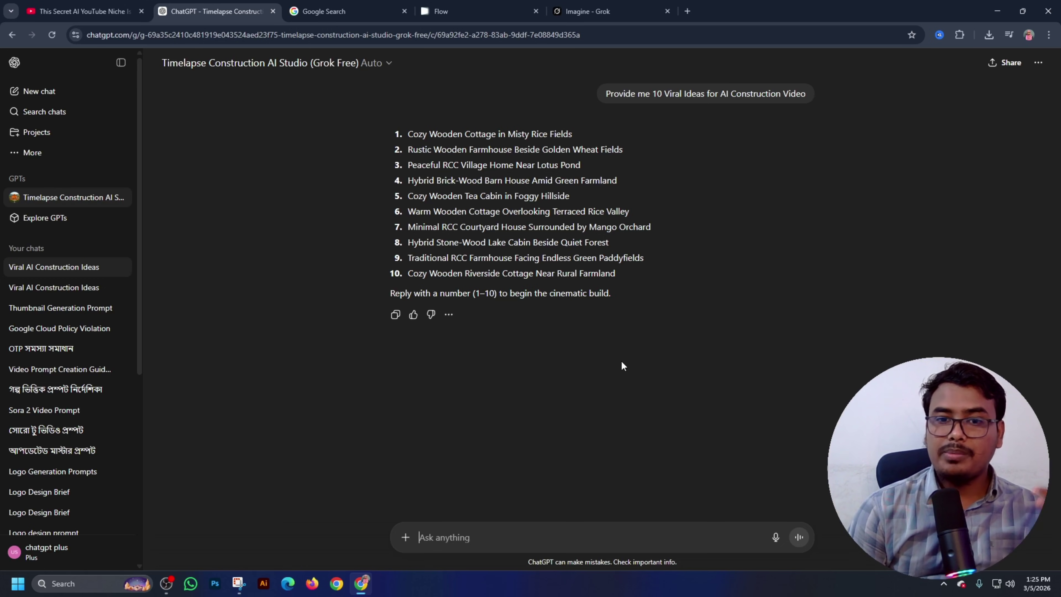
left_click_drag(409, 135, 635, 293)
left_click(712, 261)
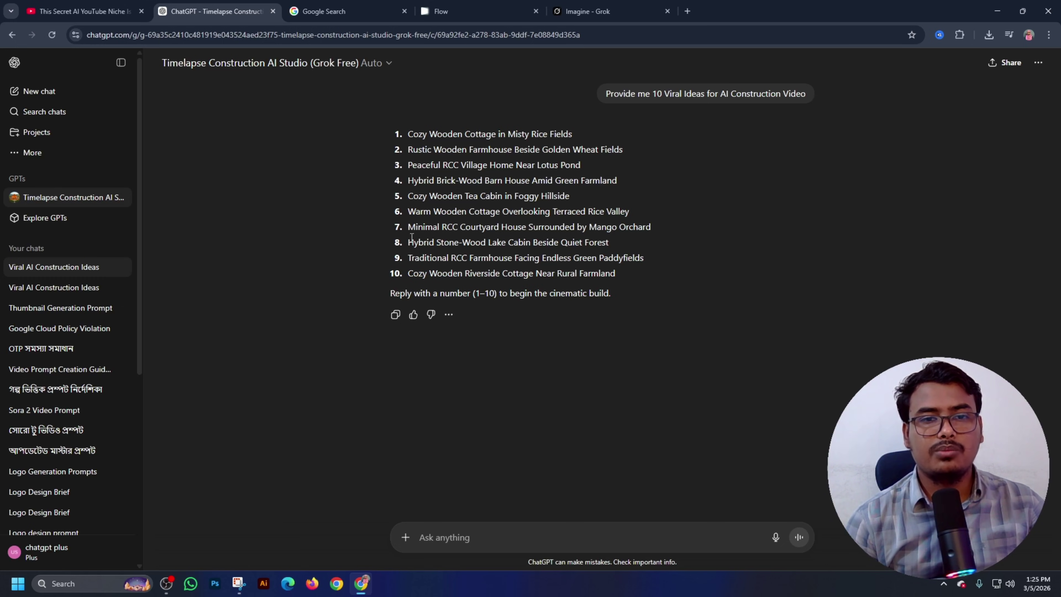
Choose the idea "Minimal RCC Courtyard House Surrounded by Mango Orchard" by replying with 7.
left_click_drag(408, 228, 671, 224)
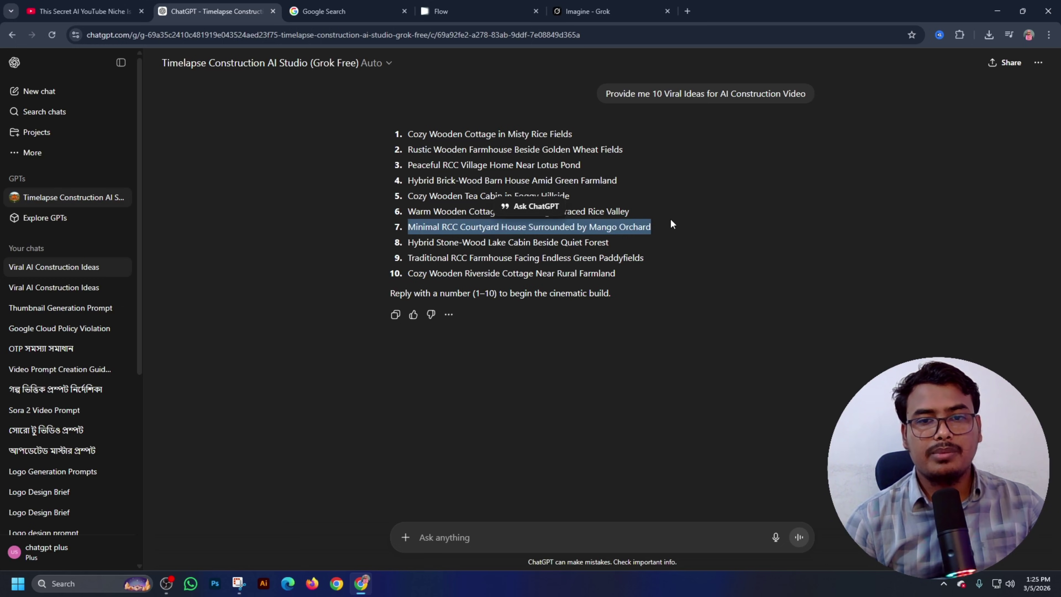
left_click(463, 339)
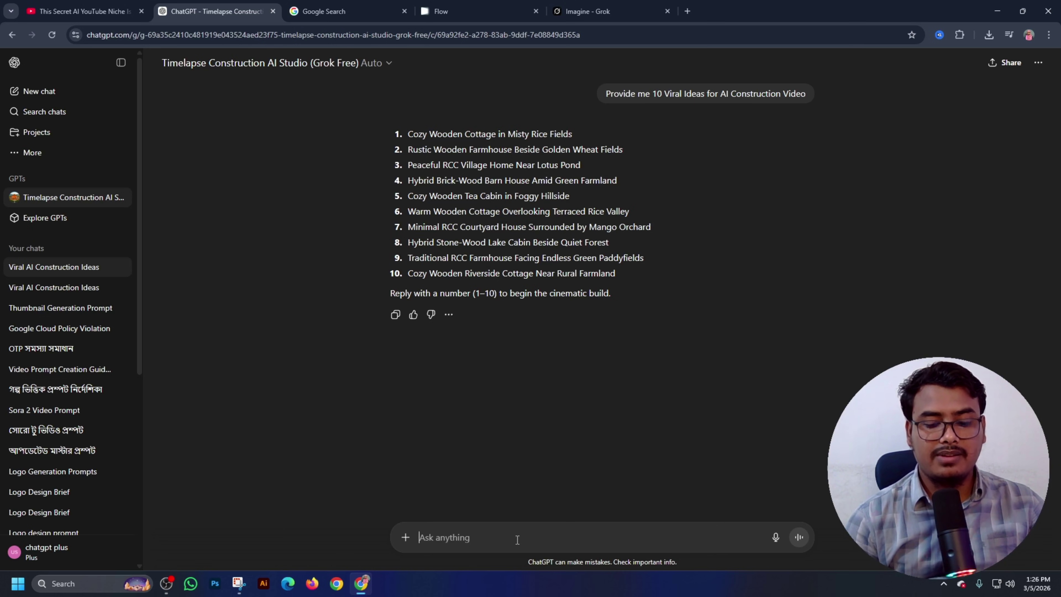
type("7")
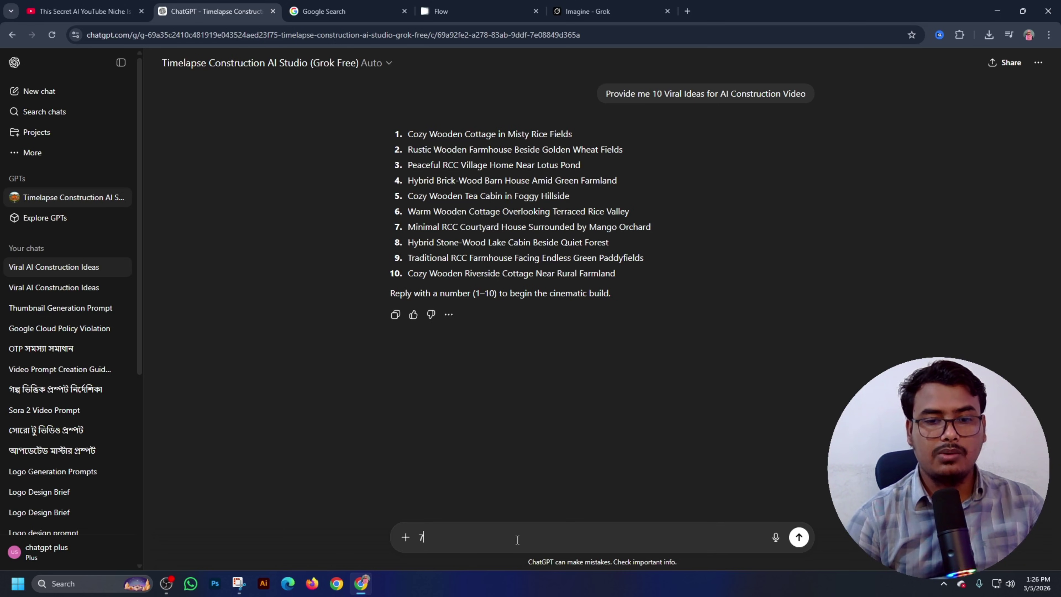
left_click(798, 538)
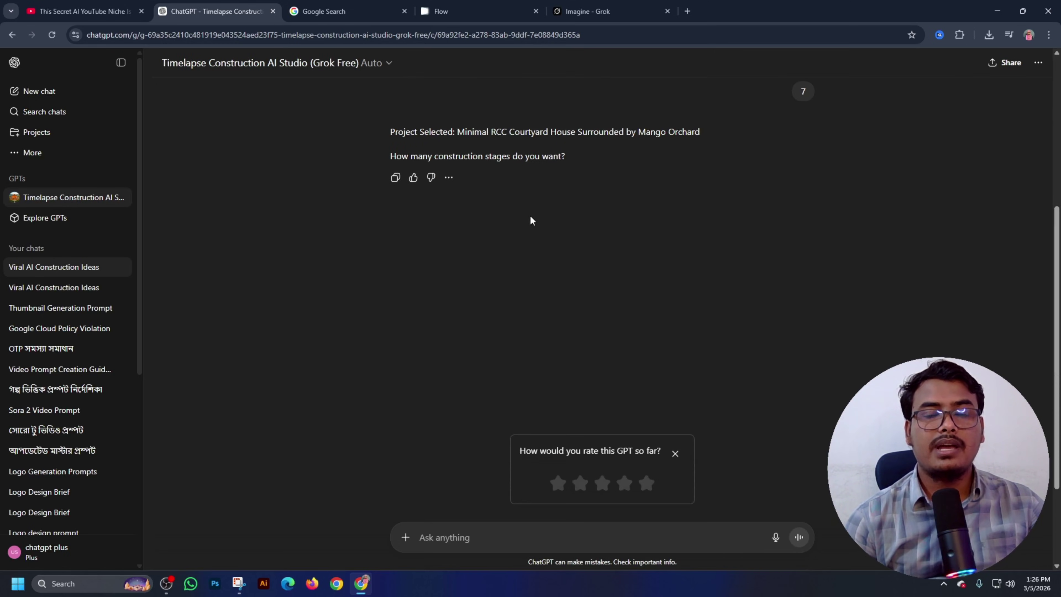
Dismiss the GPT rating request and answer the construction stages question with 10.
scroll(531, 221, "up", 6)
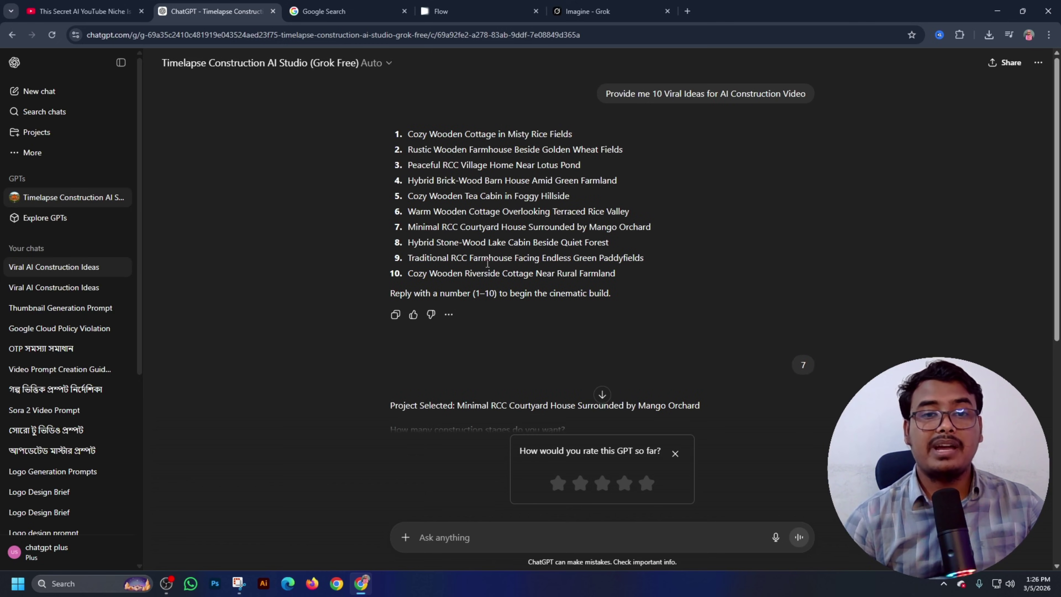
scroll(520, 251, "down", 5)
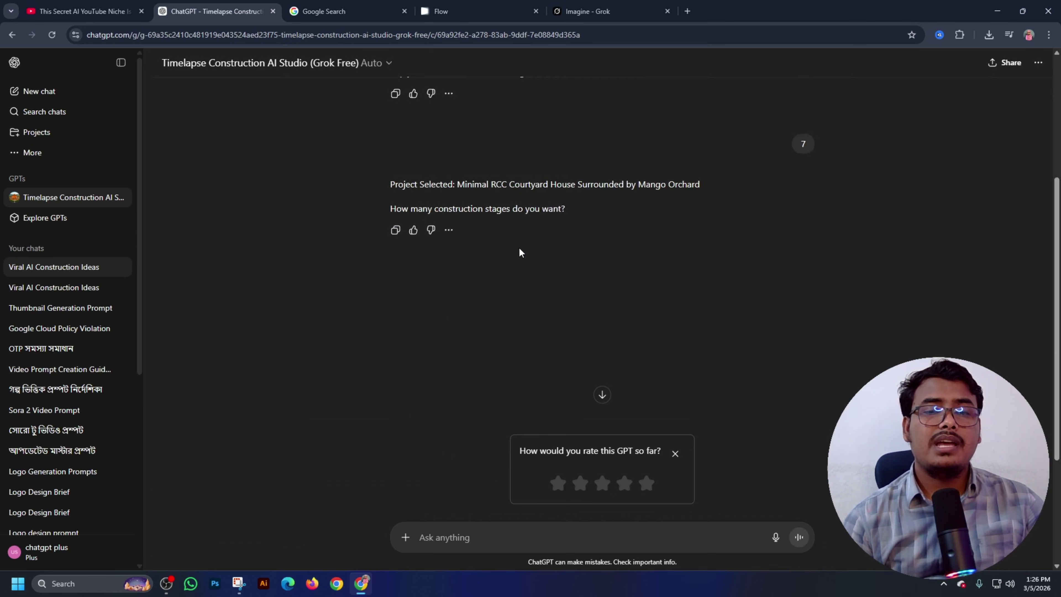
scroll(519, 252, "down", 1)
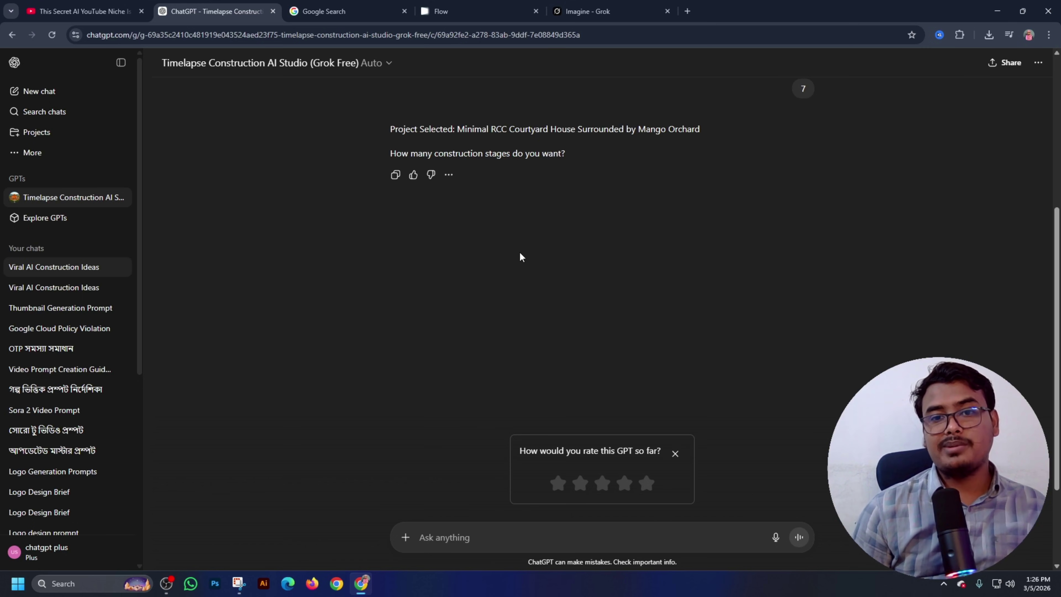
left_click(675, 454)
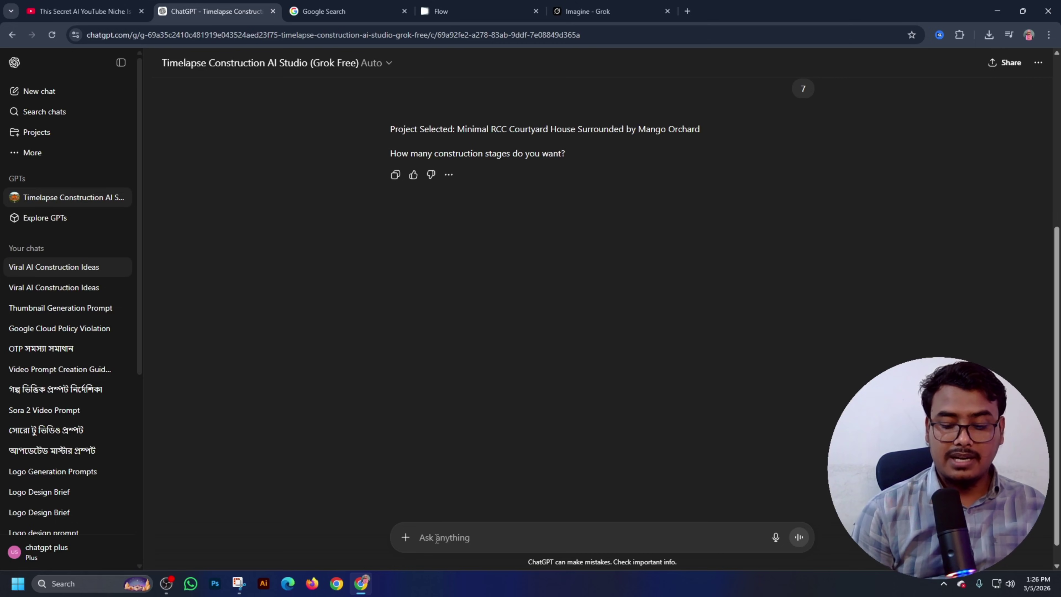
type("10")
key("Return")
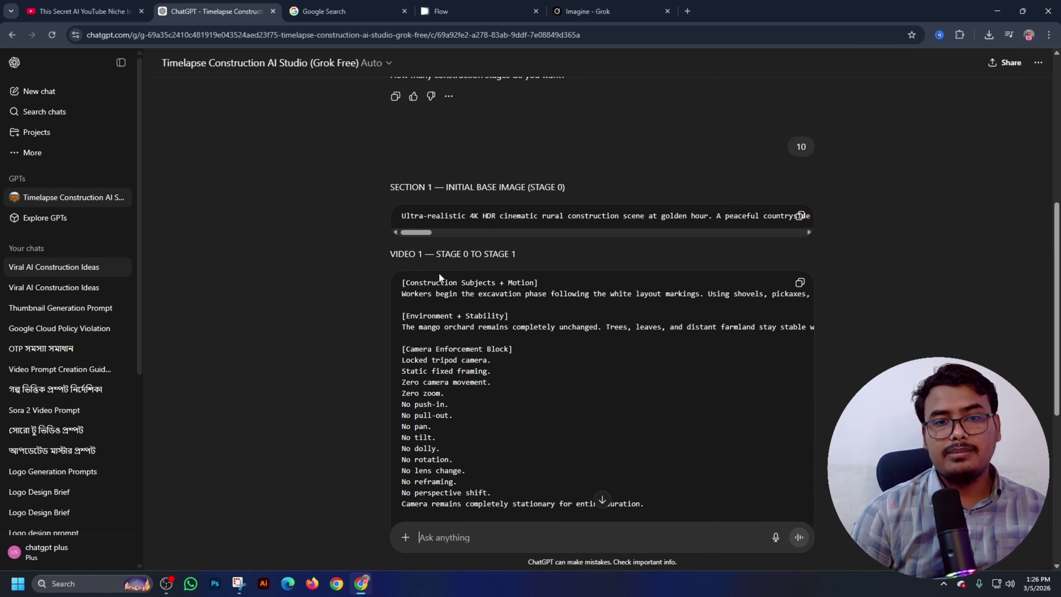
Review the generated prompts and copy the Section 1 initial base image (Stage 0) prompt.
scroll(438, 272, "down", 8)
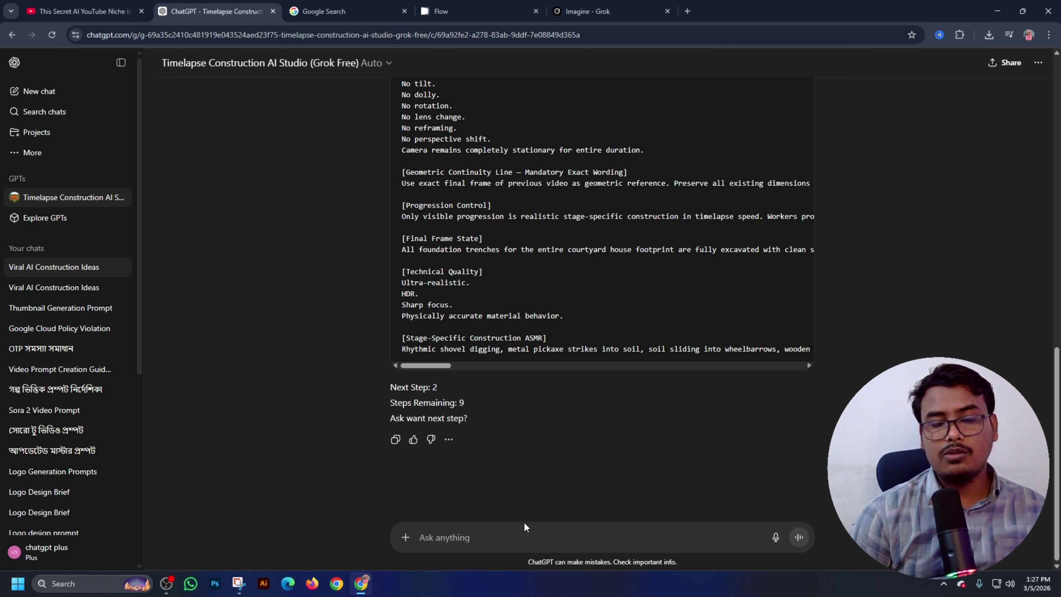
scroll(551, 470, "up", 10)
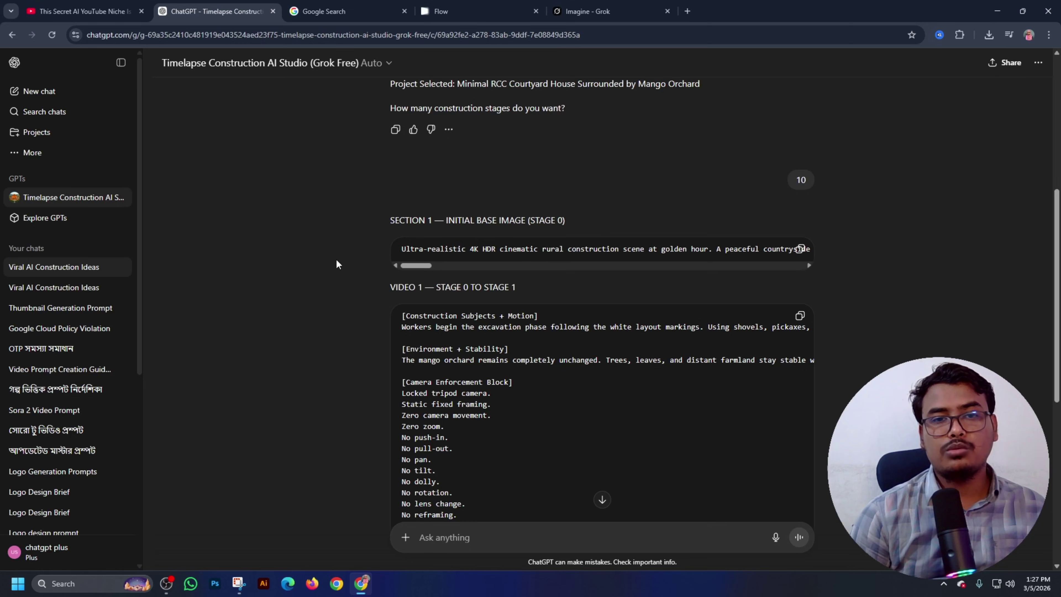
left_click(799, 249)
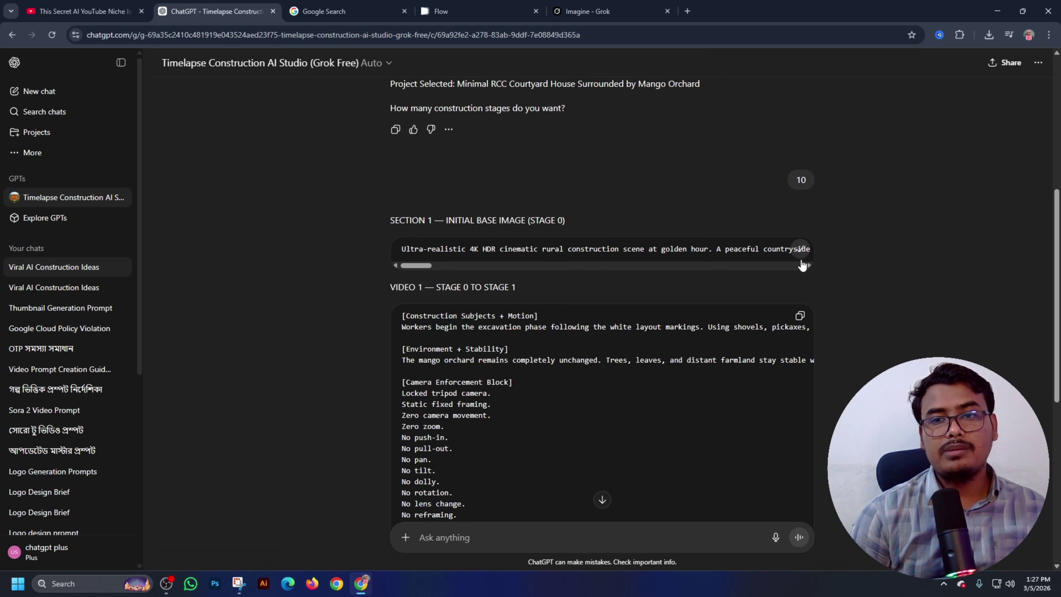
Search Google for "gemini ai" in a new browser tab.
left_click(687, 11)
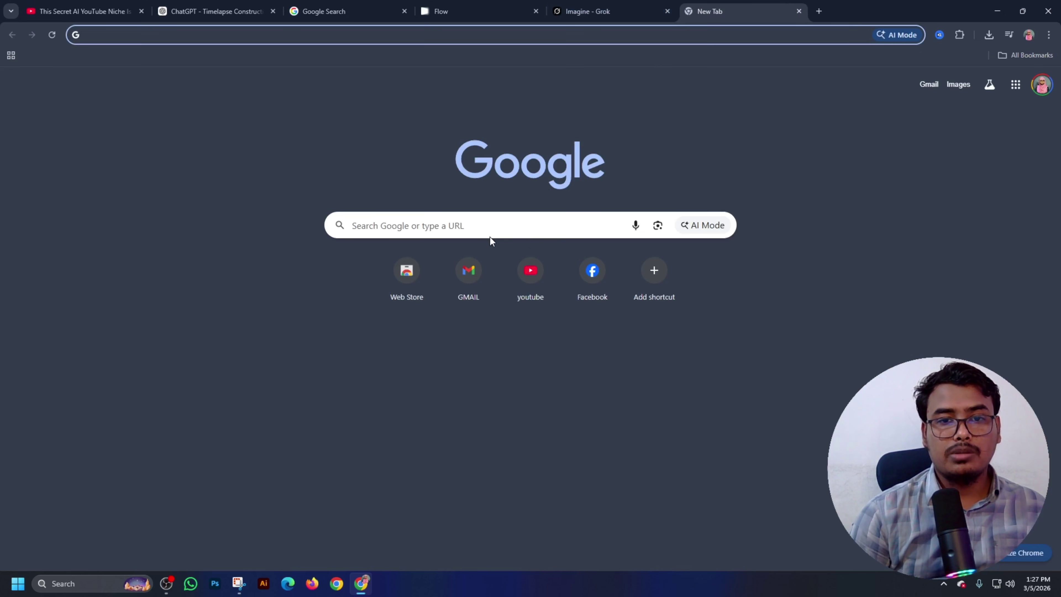
left_click(480, 224)
type("ge")
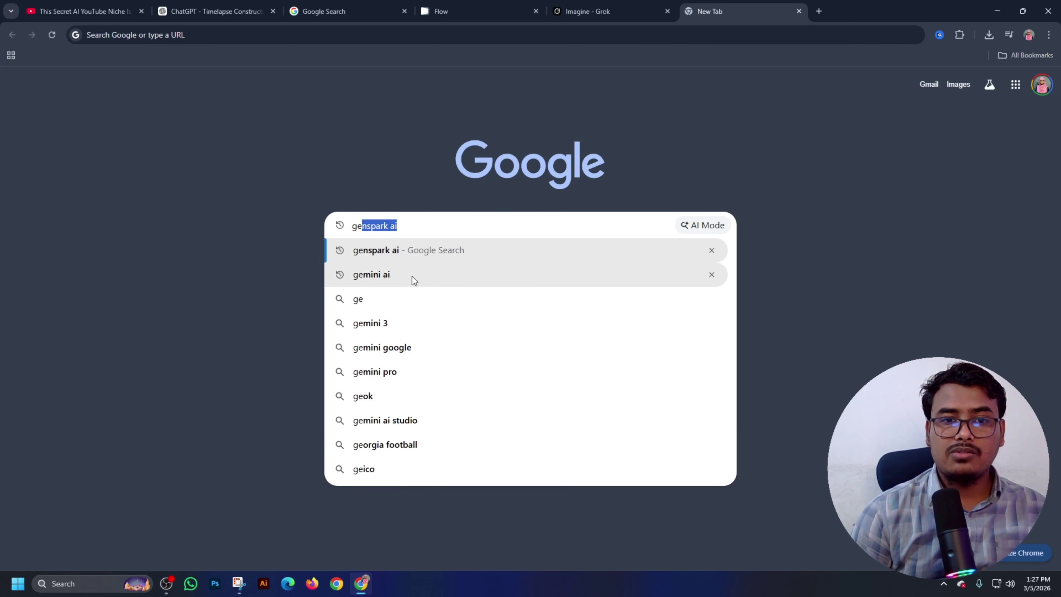
left_click(398, 274)
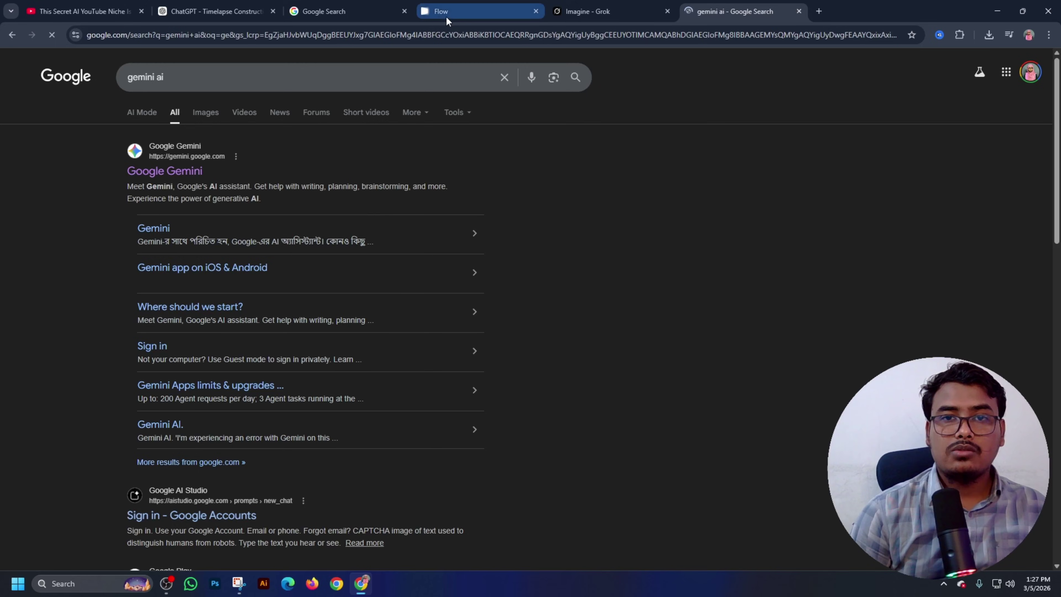
Search Google for "flow ai" in another new tab, open Google Labs Flow and create a new project.
left_click(818, 12)
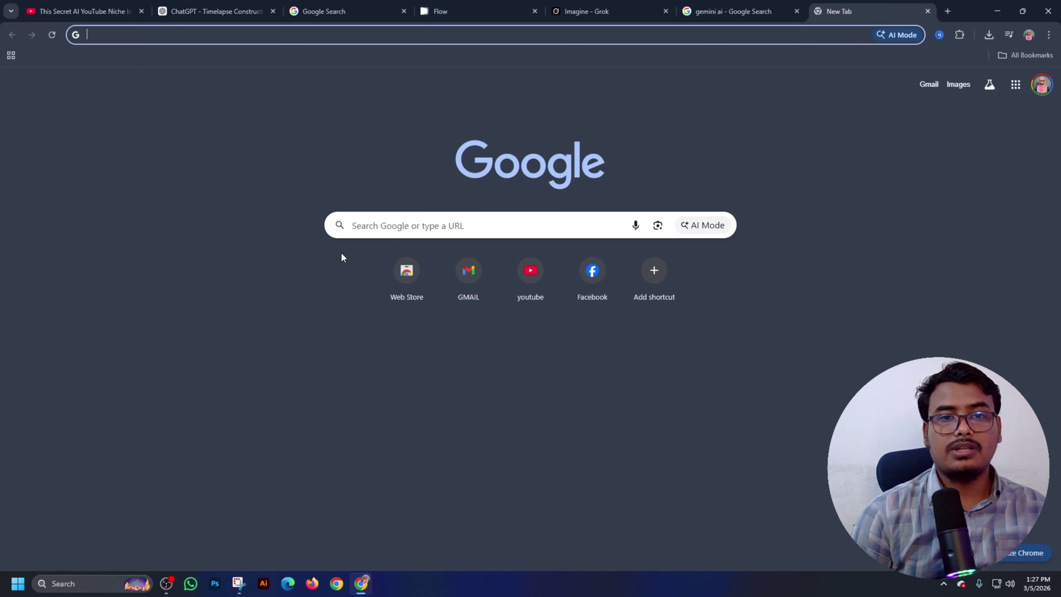
left_click(411, 228)
type("flow ai")
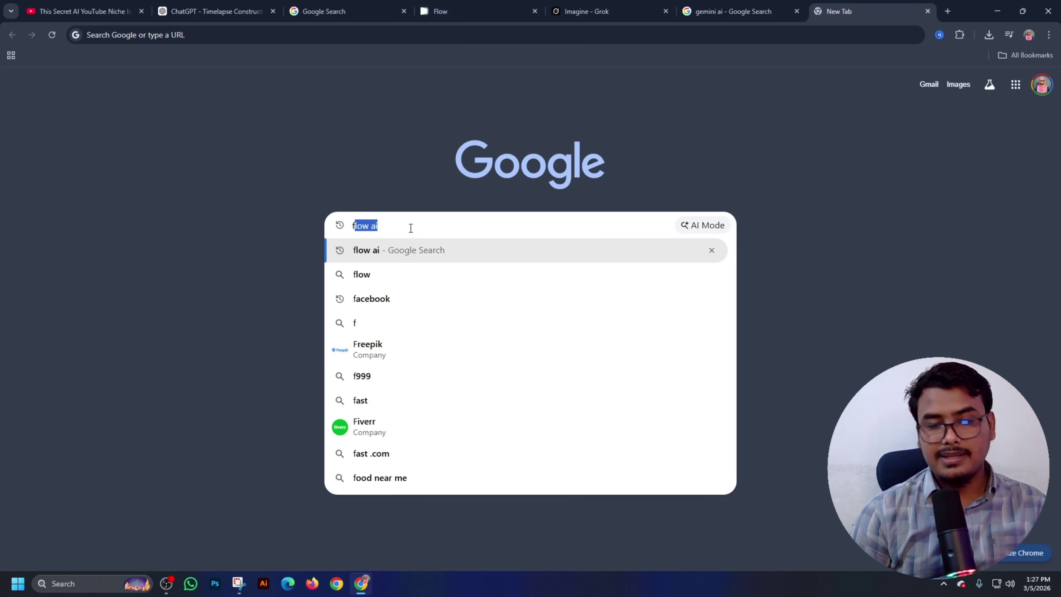
left_click(392, 253)
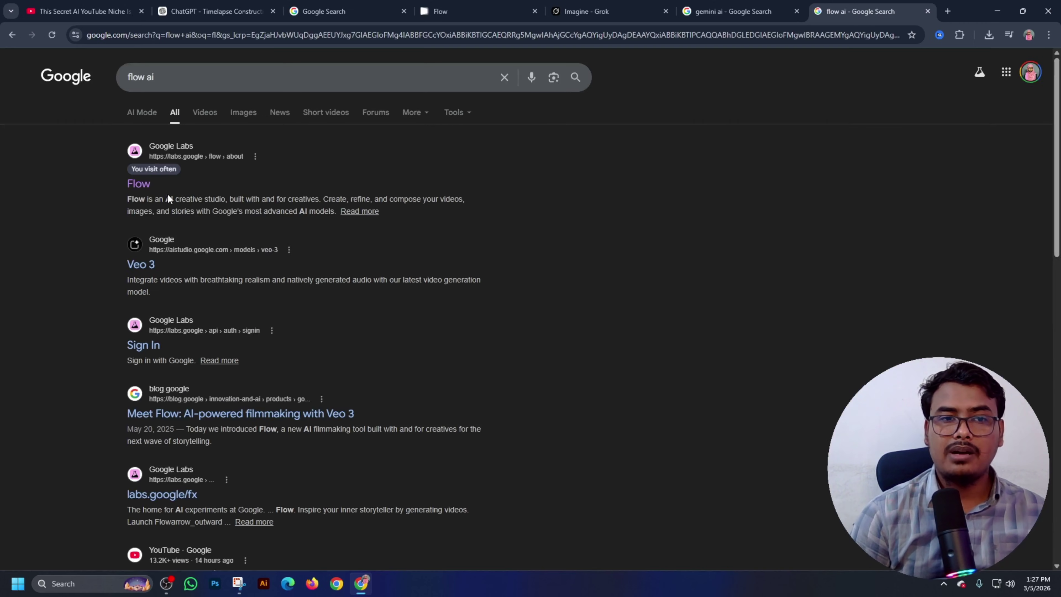
left_click(142, 185)
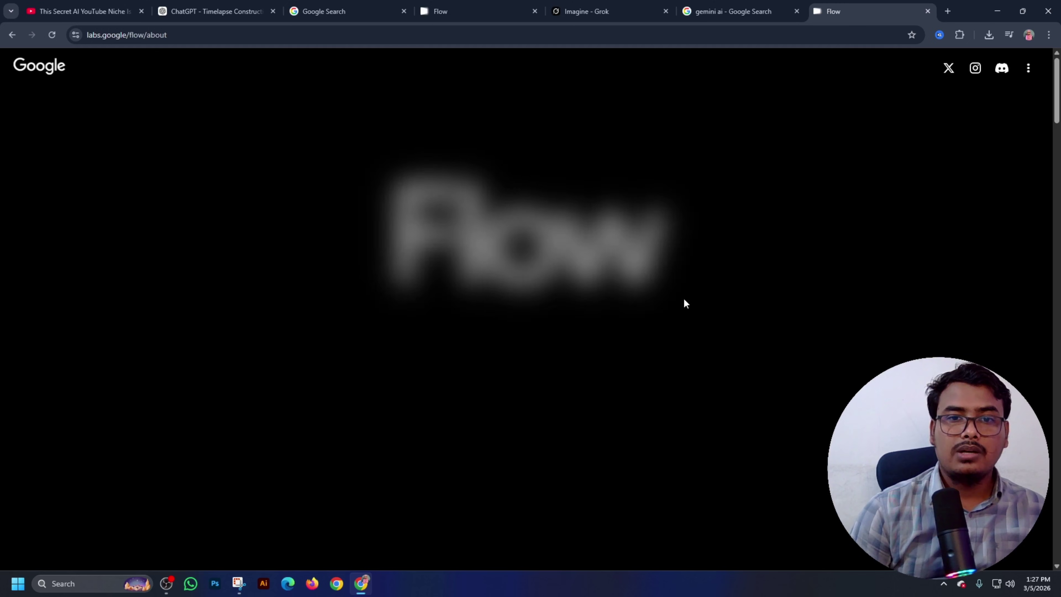
left_click(528, 389)
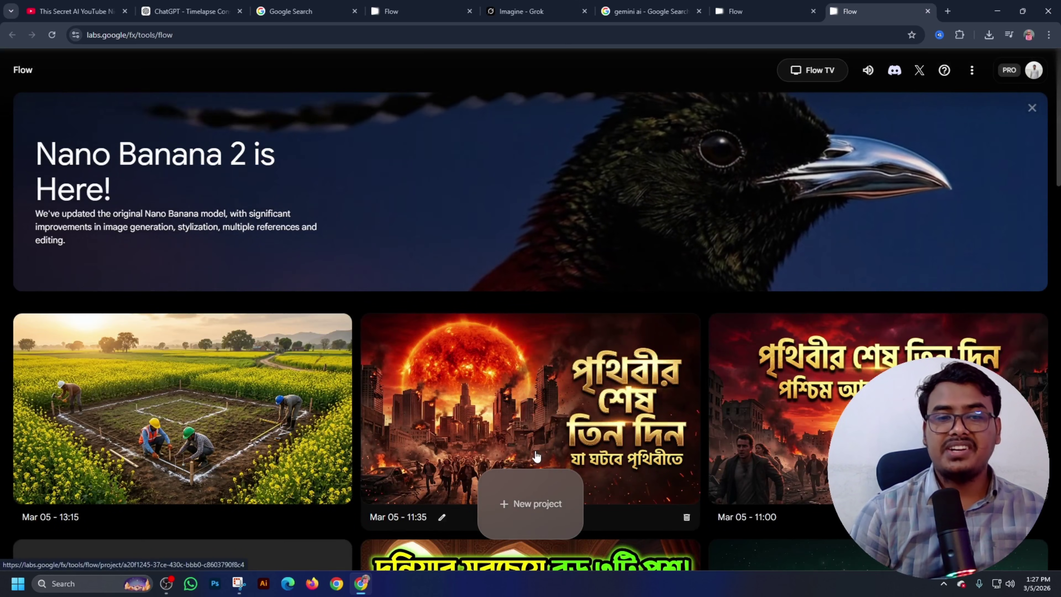
left_click(539, 509)
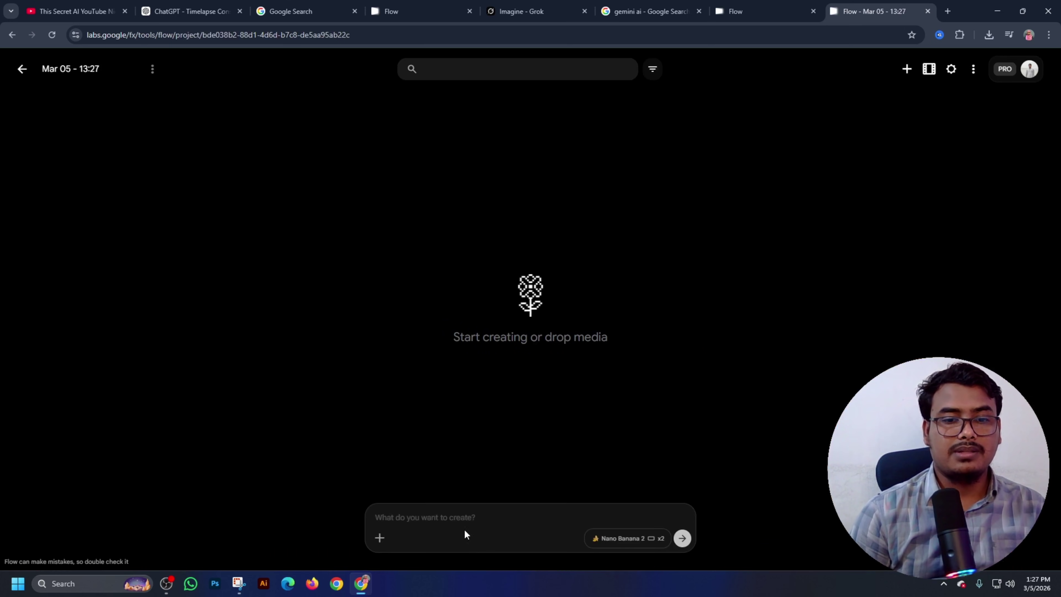
Paste the copied Stage 0 base image prompt into the Flow project's prompt box.
left_click(458, 516)
right_click(457, 515)
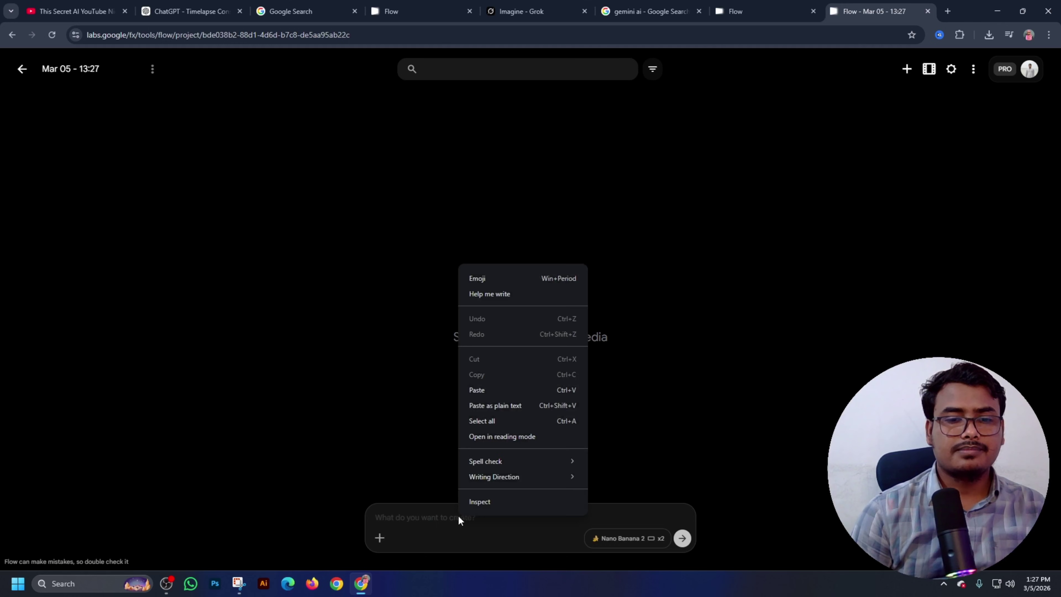
left_click(497, 387)
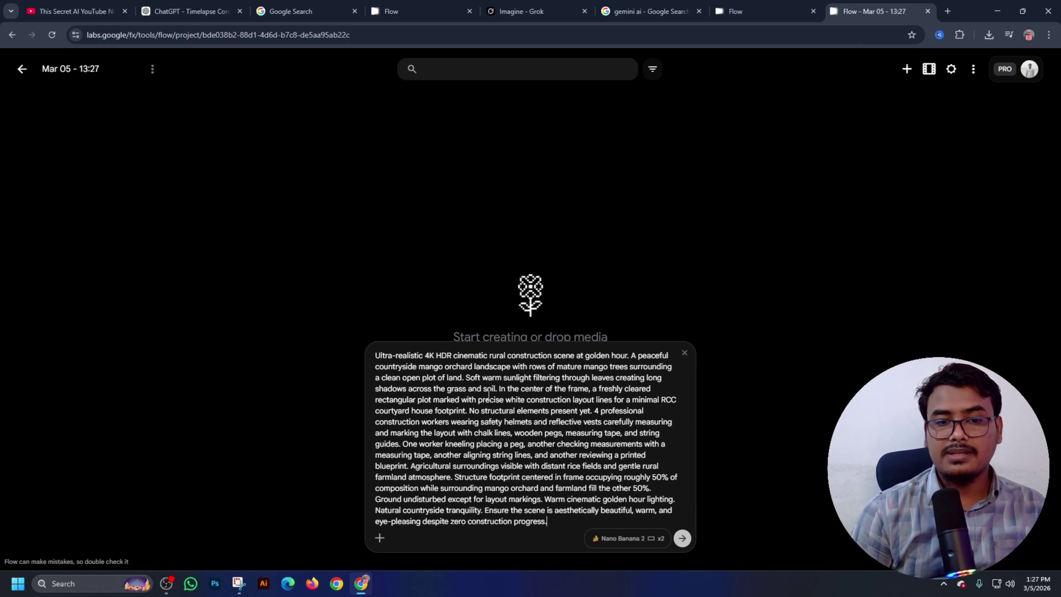
Set the image output to Portrait and x1 with Nano Banana 2, and generate the base image.
left_click(629, 539)
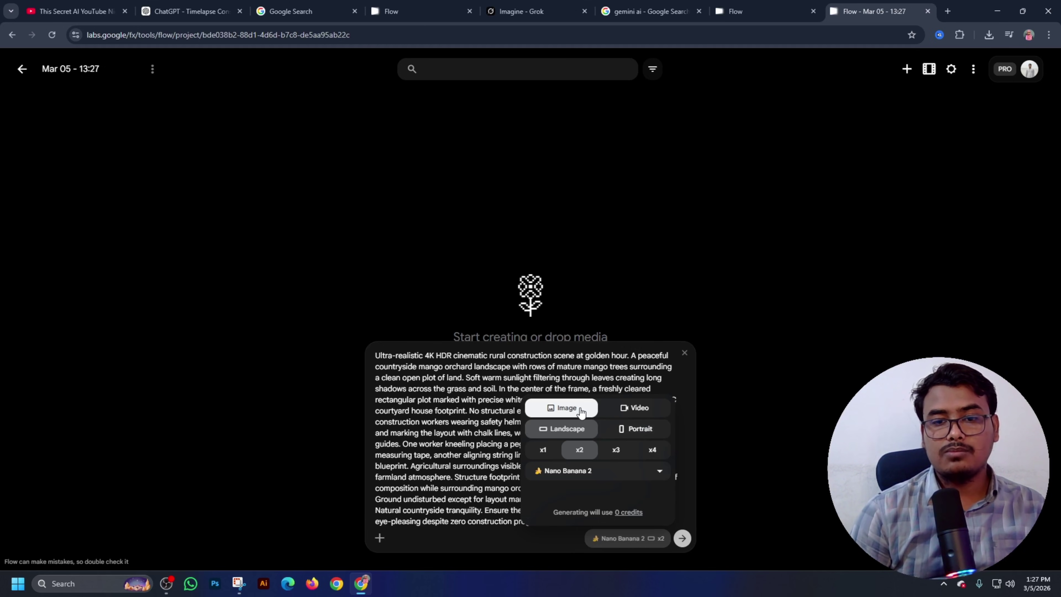
left_click(646, 433)
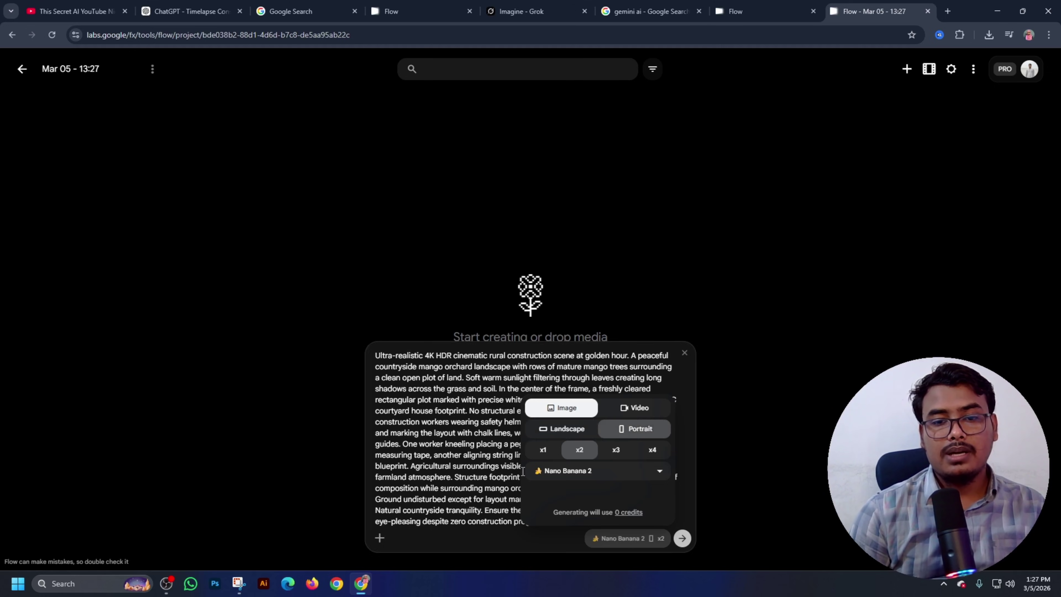
left_click(543, 451)
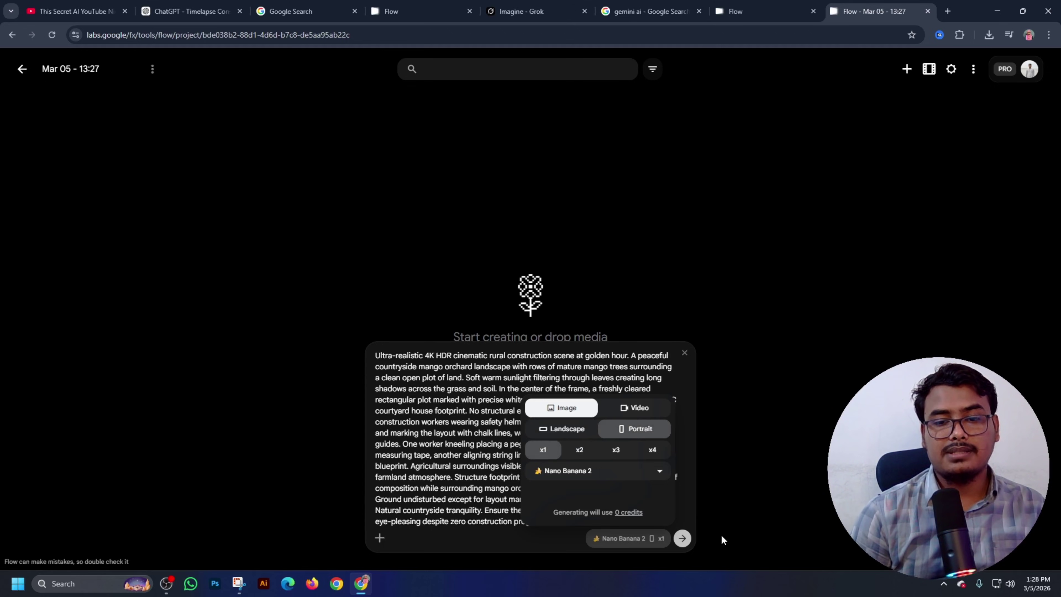
left_click(682, 540)
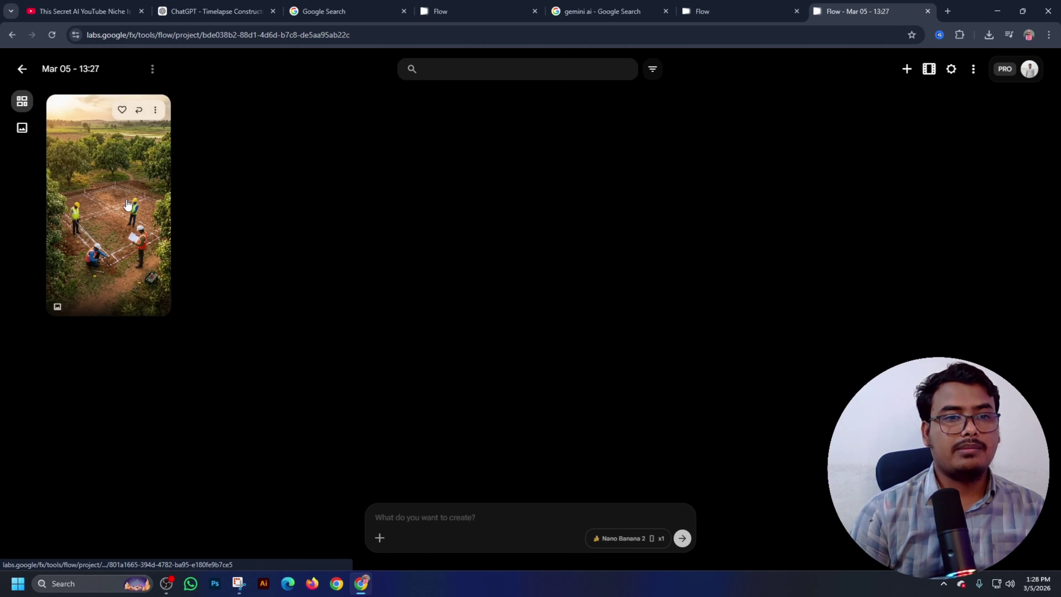
Download the generated construction site image in 1K original size.
left_click(155, 110)
mouse_move(173, 201)
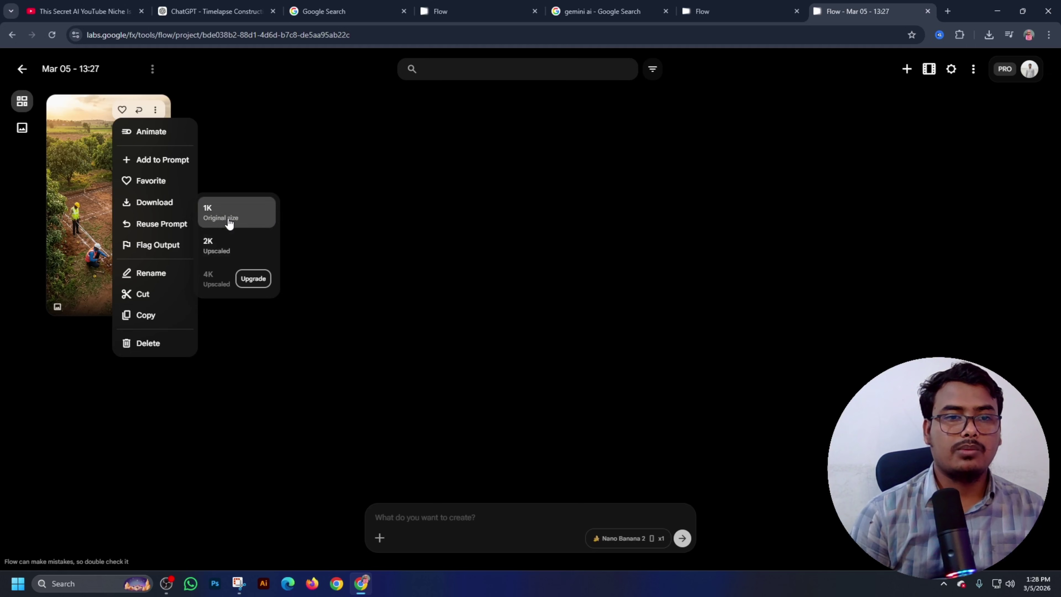
left_click(221, 214)
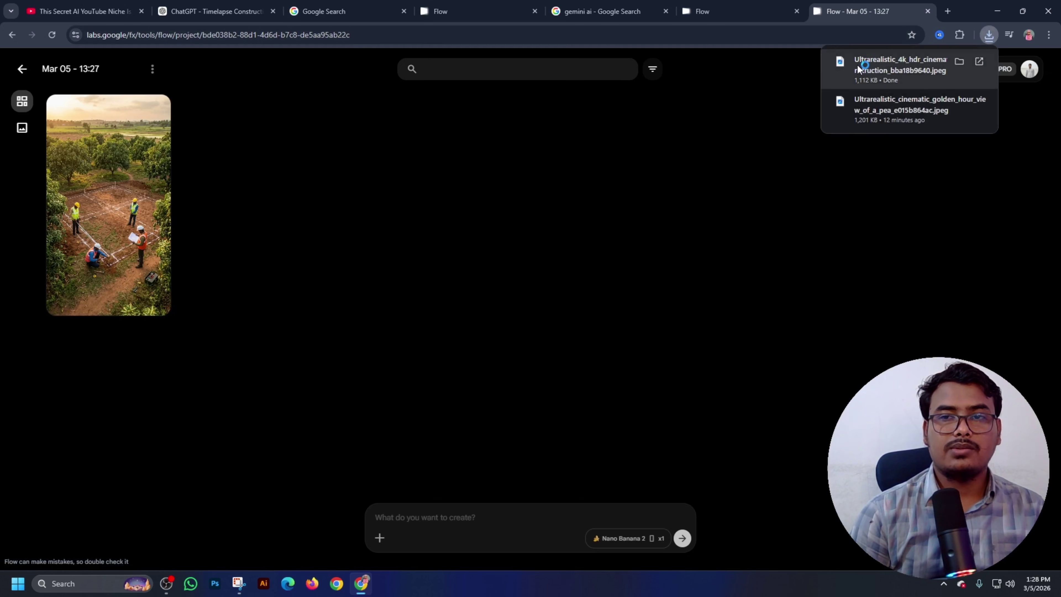
Open the downloaded construction site image and inspect the workers and layout markings up close, then close the viewer.
left_click(865, 66)
scroll(522, 332, "up", 5)
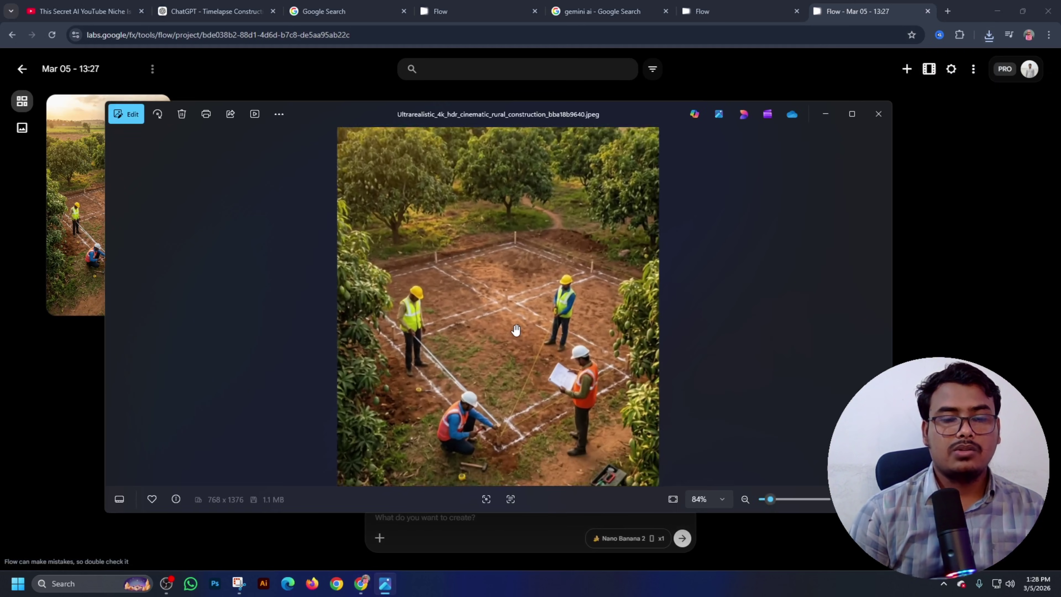
left_click_drag(552, 319, 459, 238)
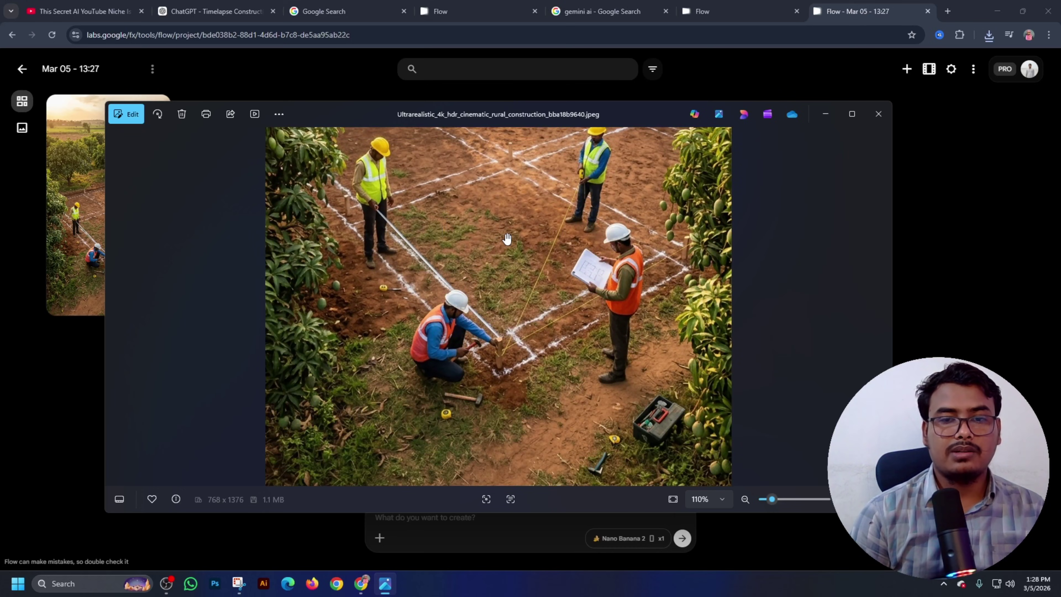
scroll(506, 234, "down", 4)
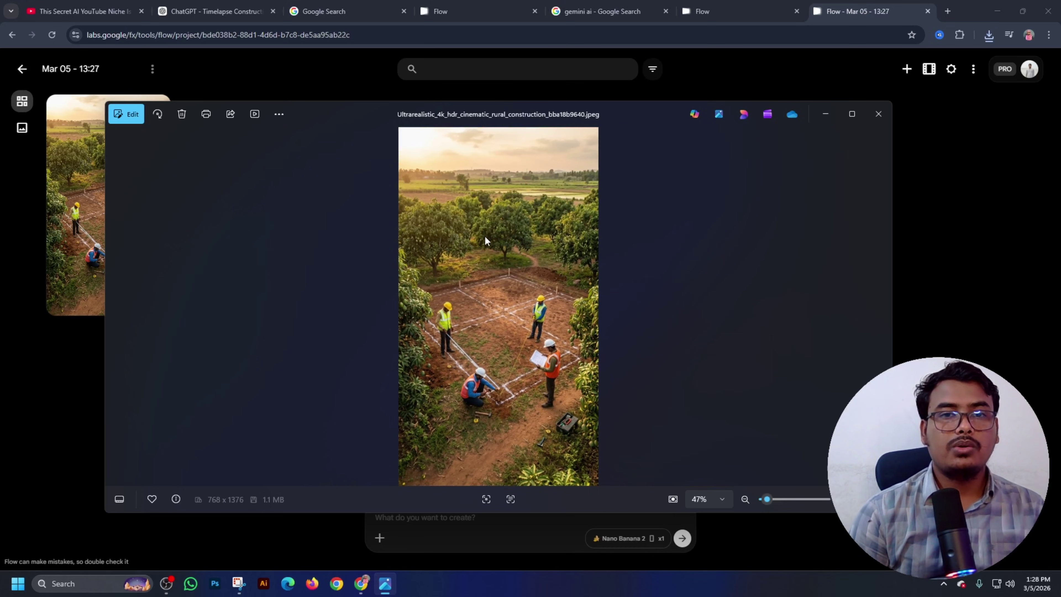
scroll(483, 246, "up", 1)
scroll(483, 248, "down", 2)
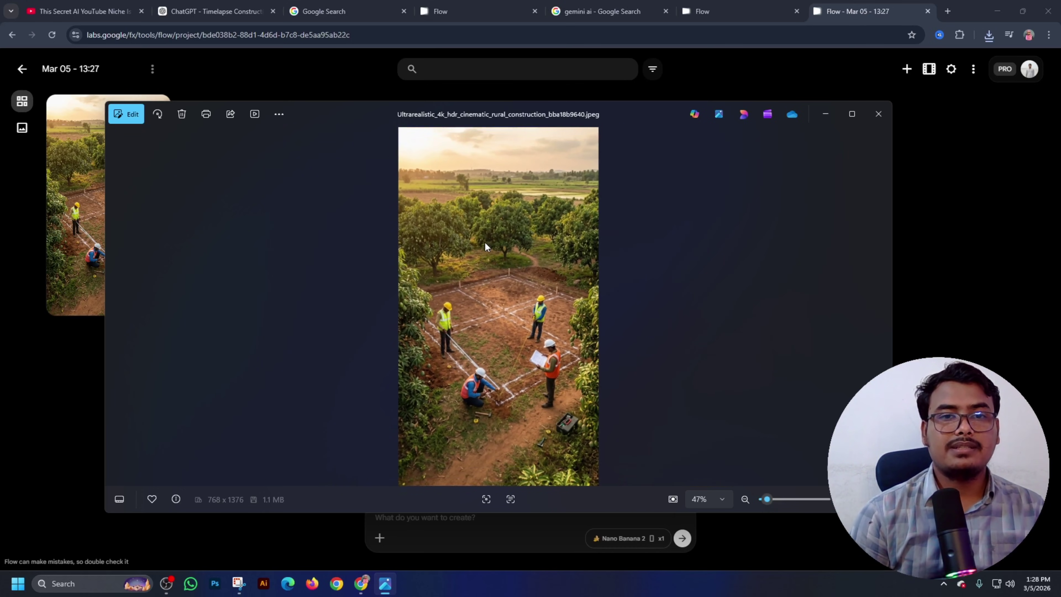
left_click(881, 119)
Move the ChatGPT tab to the end of the open tabs, search Google for "grok ai" in a new tab and open Grok.
left_click(222, 5)
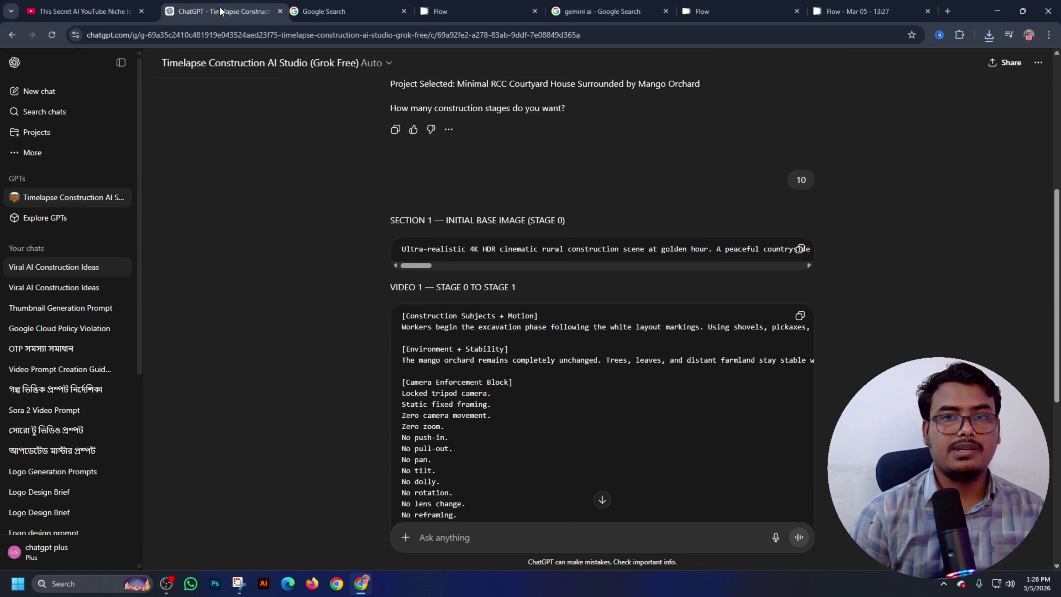
left_click_drag(221, 10, 947, 15)
left_click(948, 13)
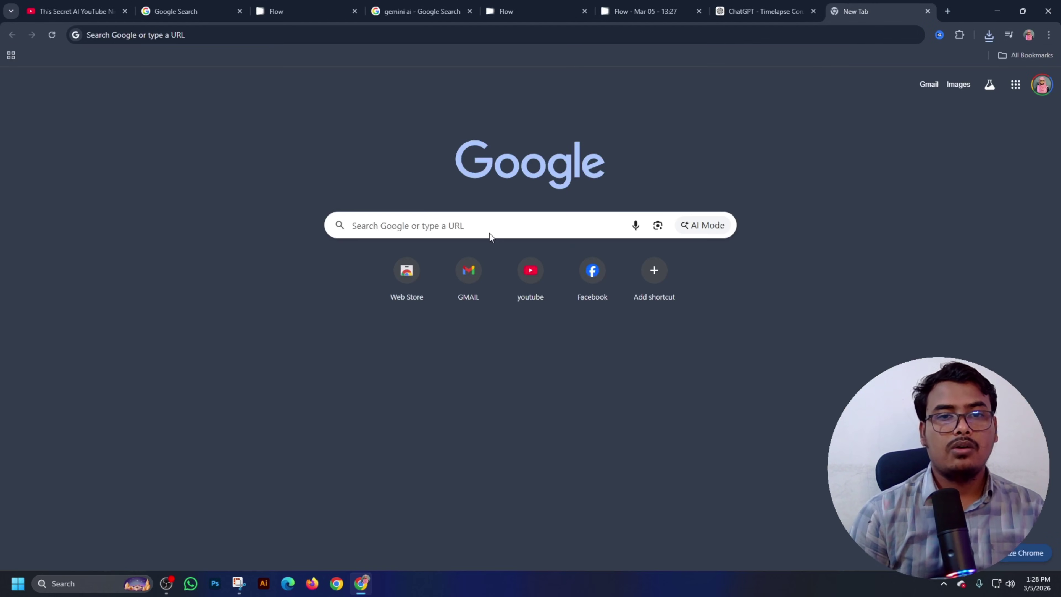
left_click(478, 229)
type("gr")
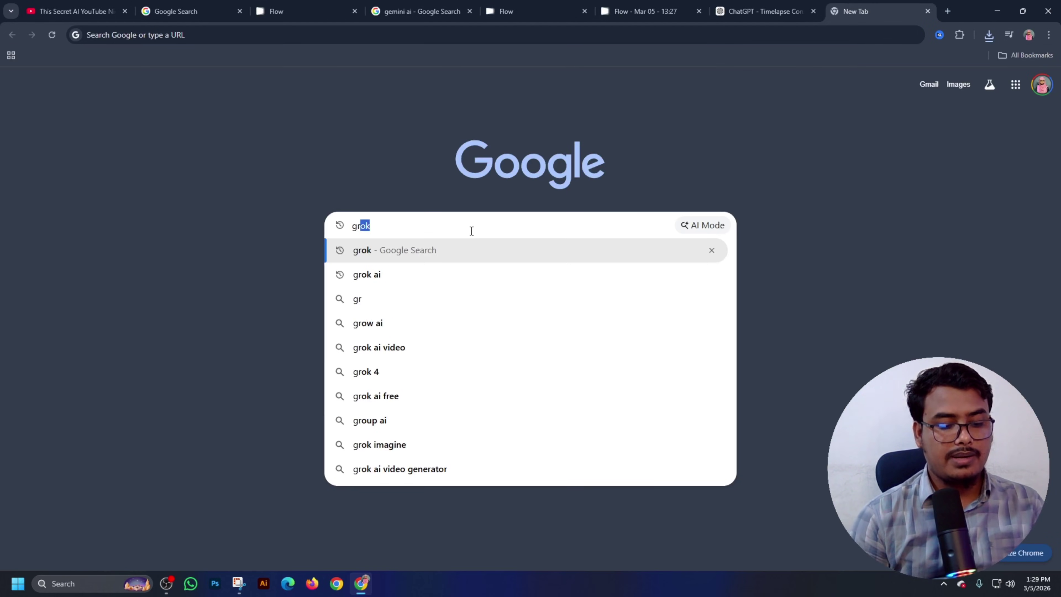
left_click(437, 272)
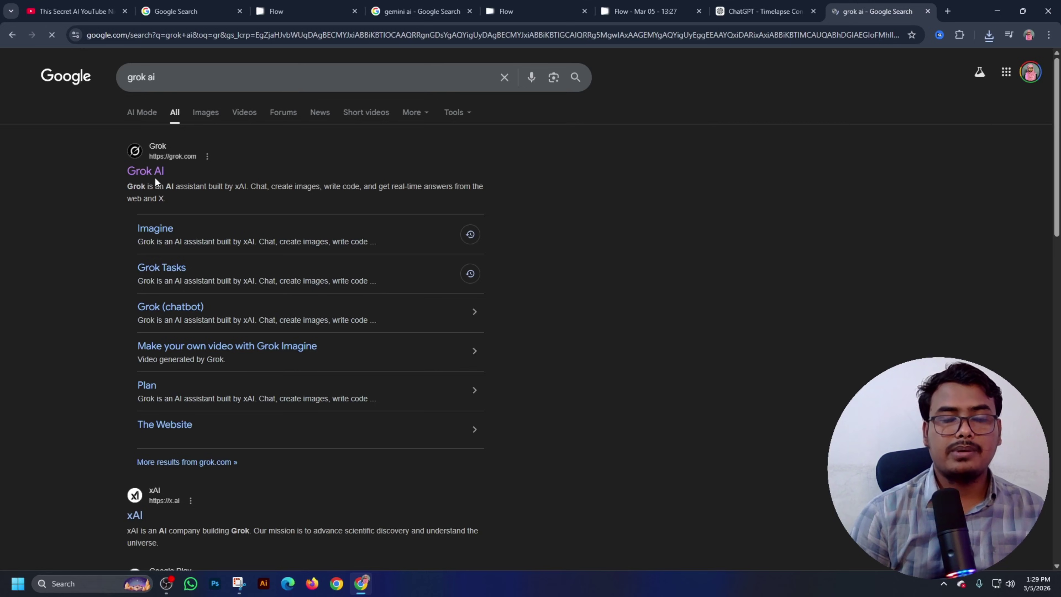
left_click(153, 177)
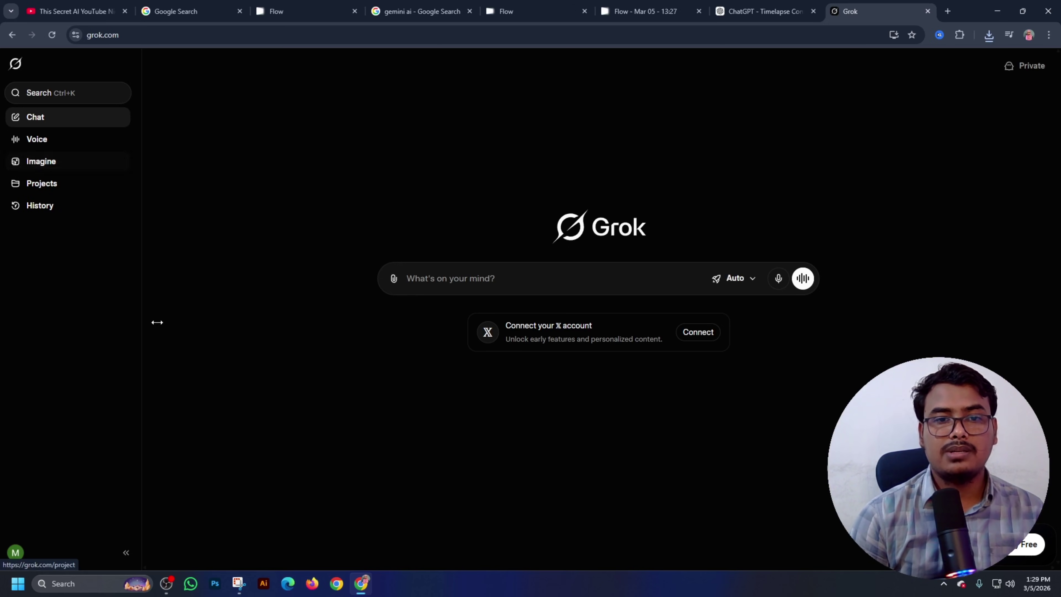
In Grok Imagine's video mode, upload the downloaded construction site image through Animate Image and cancel the automatic video generation.
left_click(55, 166)
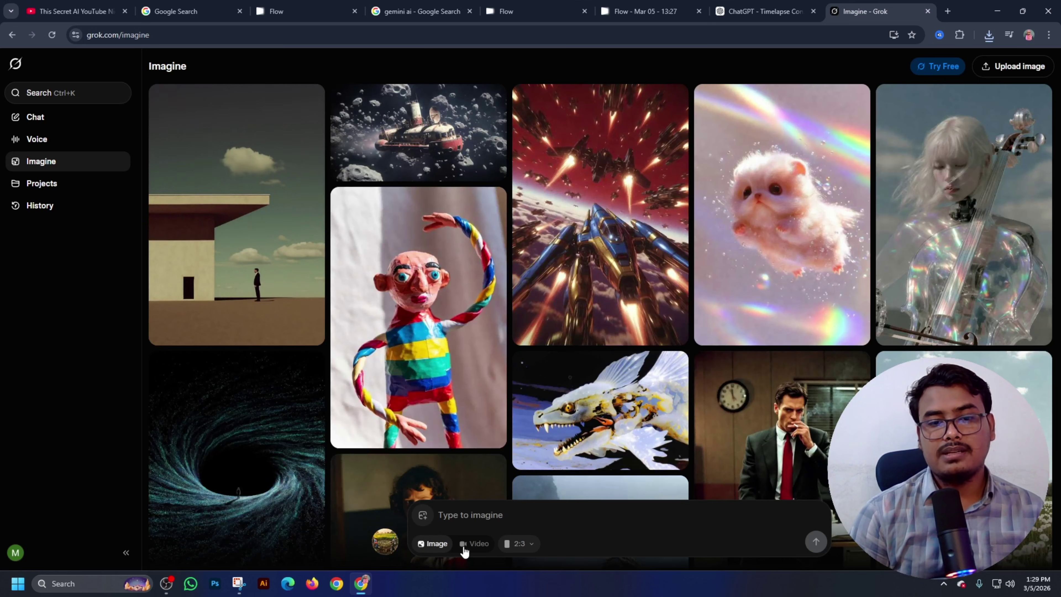
left_click(479, 545)
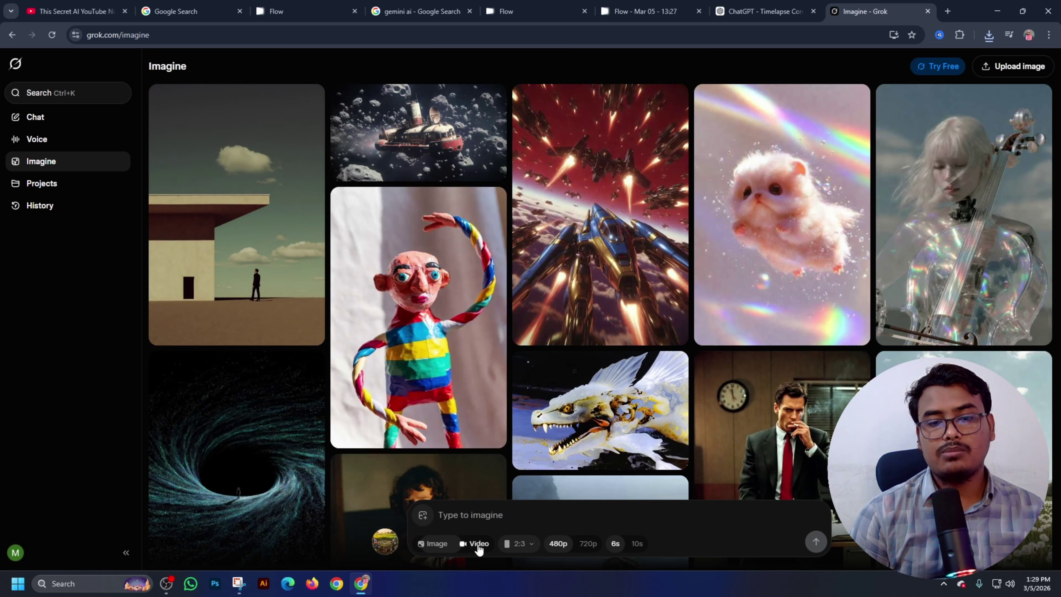
left_click(422, 517)
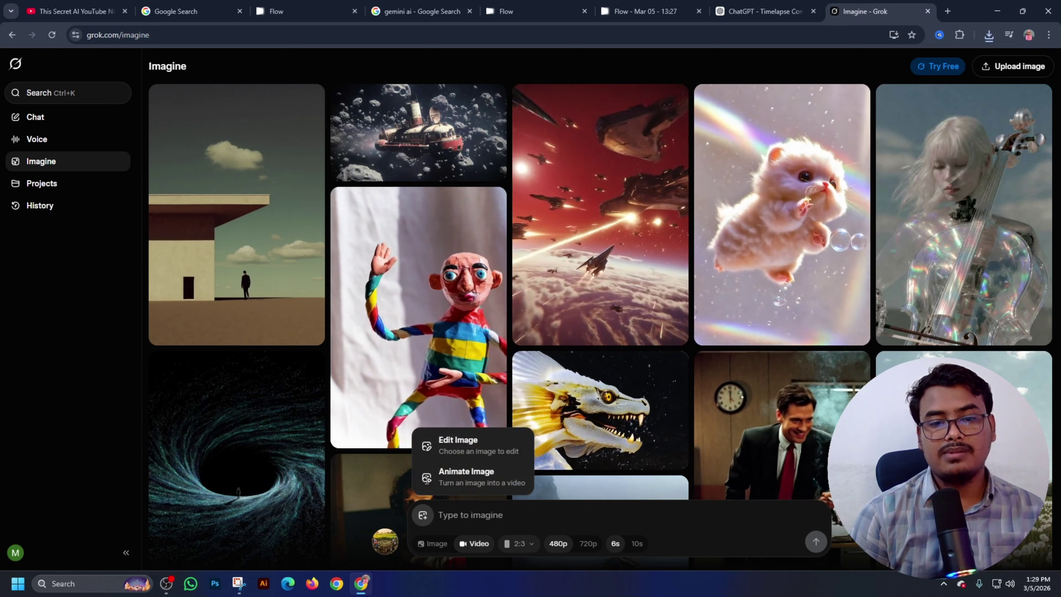
left_click(426, 482)
left_click(136, 128)
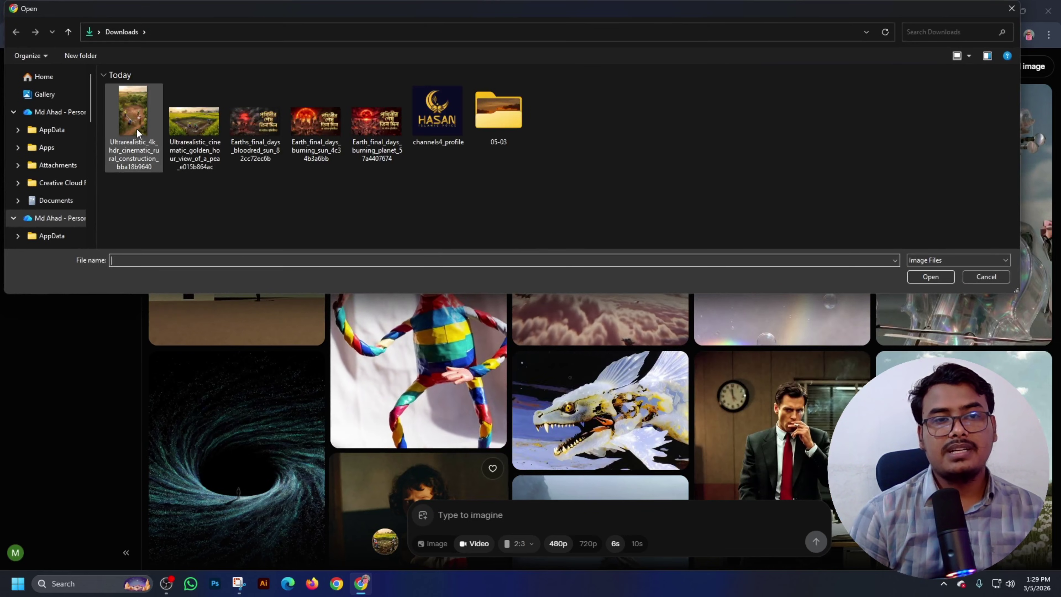
double_click(135, 128)
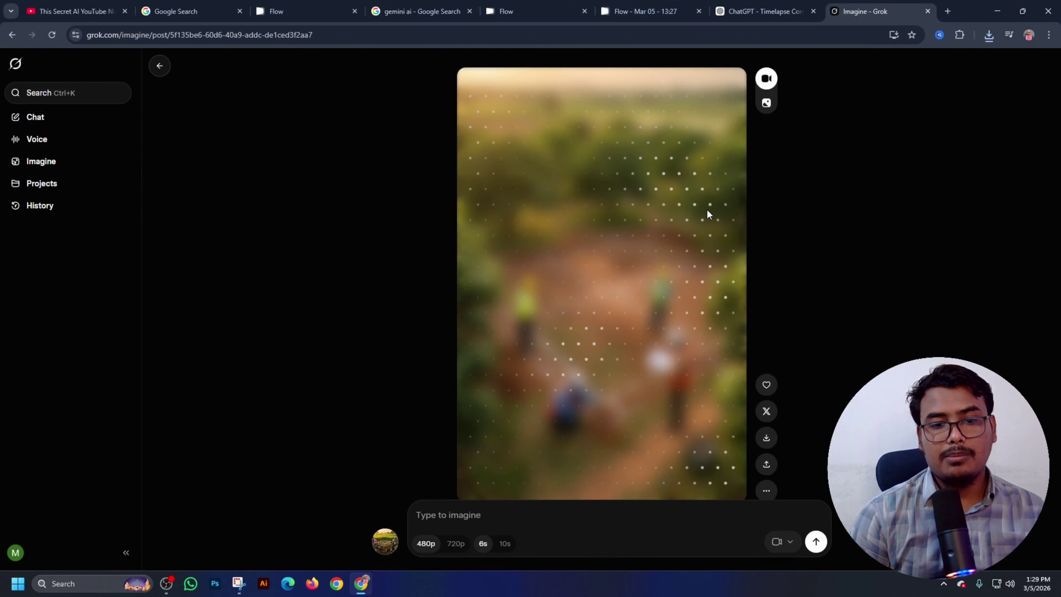
left_click(643, 290)
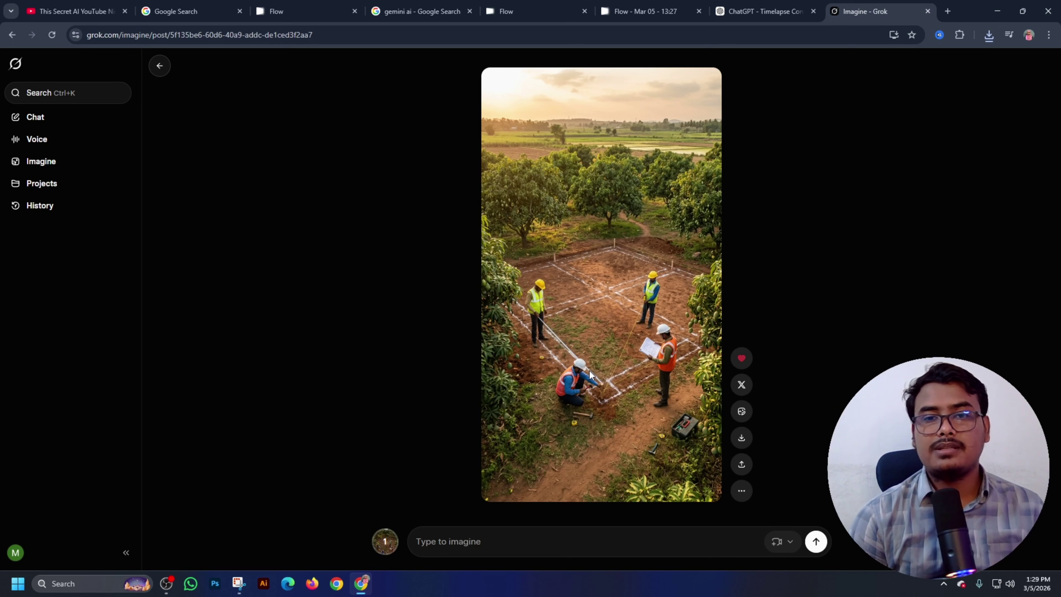
Copy the Video 1 (Stage 0 to Stage 1) prompt from ChatGPT into Grok's prompt box and generate the video.
left_click(763, 5)
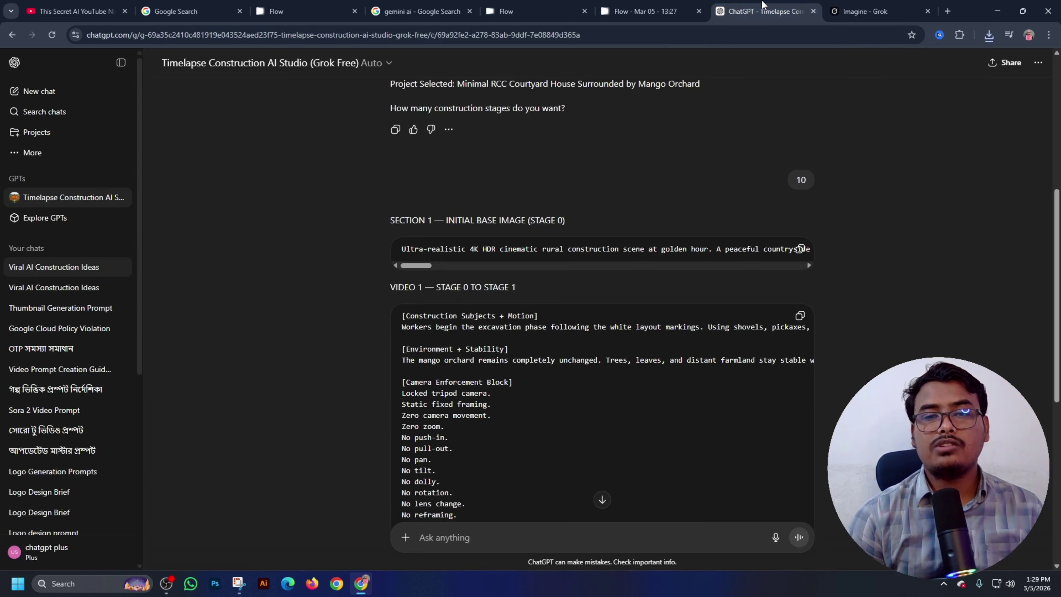
scroll(640, 233, "down", 4)
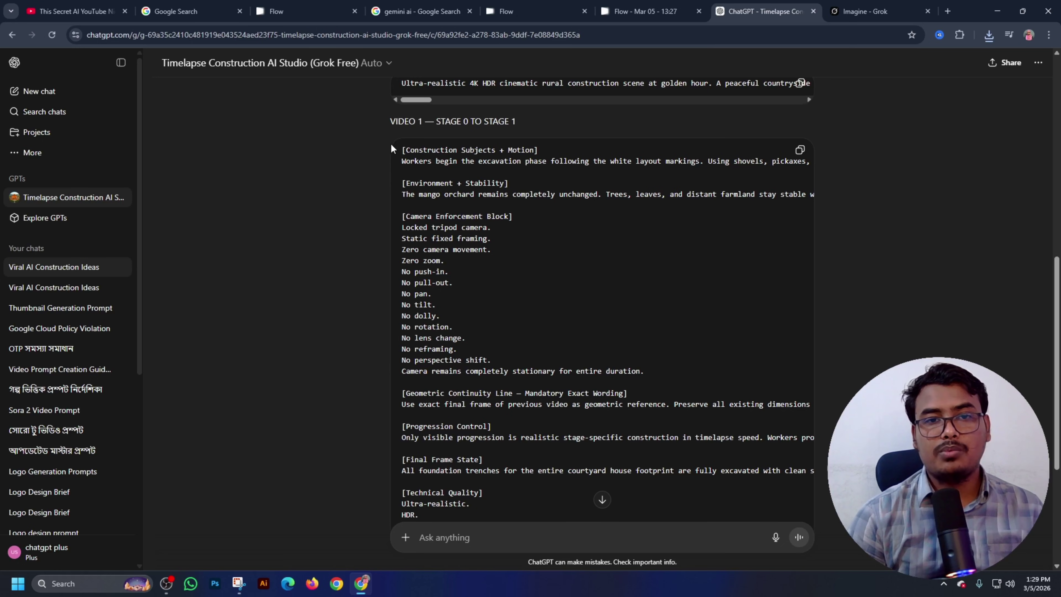
left_click(863, 11)
left_click(528, 543)
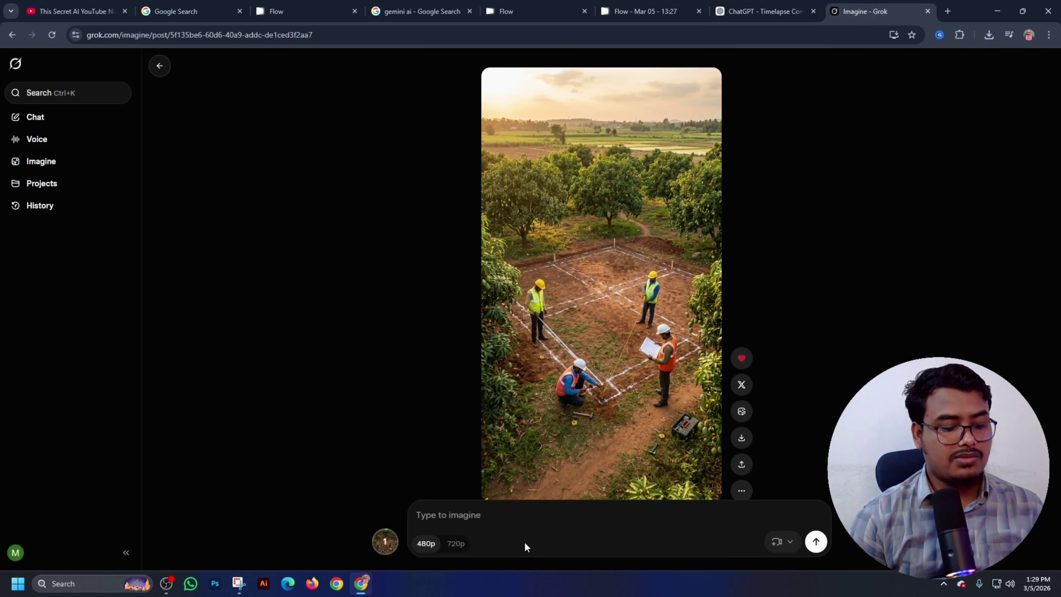
key("ctrl+v")
scroll(505, 485, "up", 3)
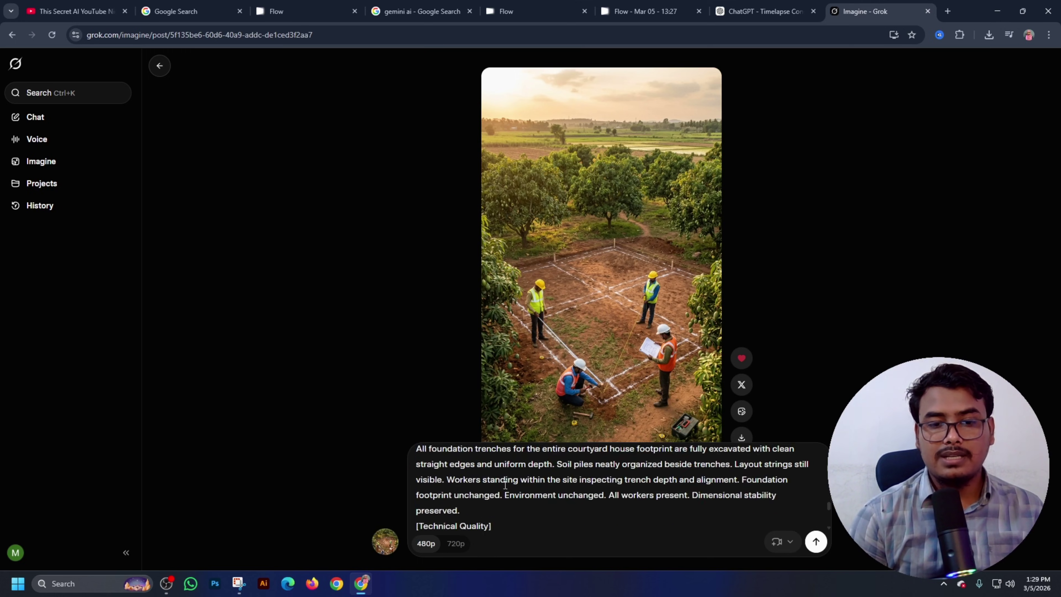
scroll(505, 485, "down", 5)
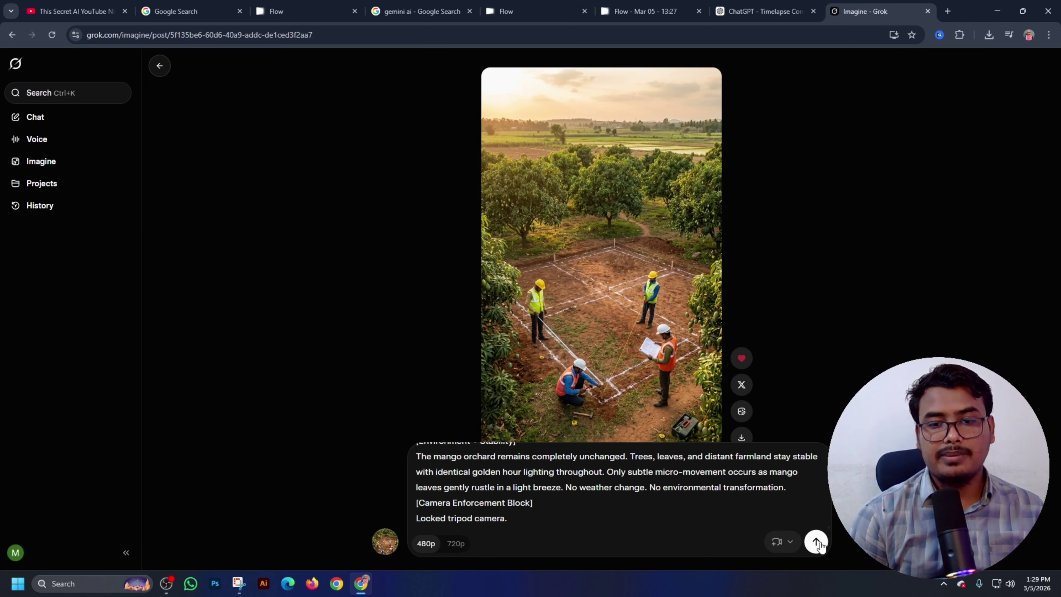
left_click(816, 542)
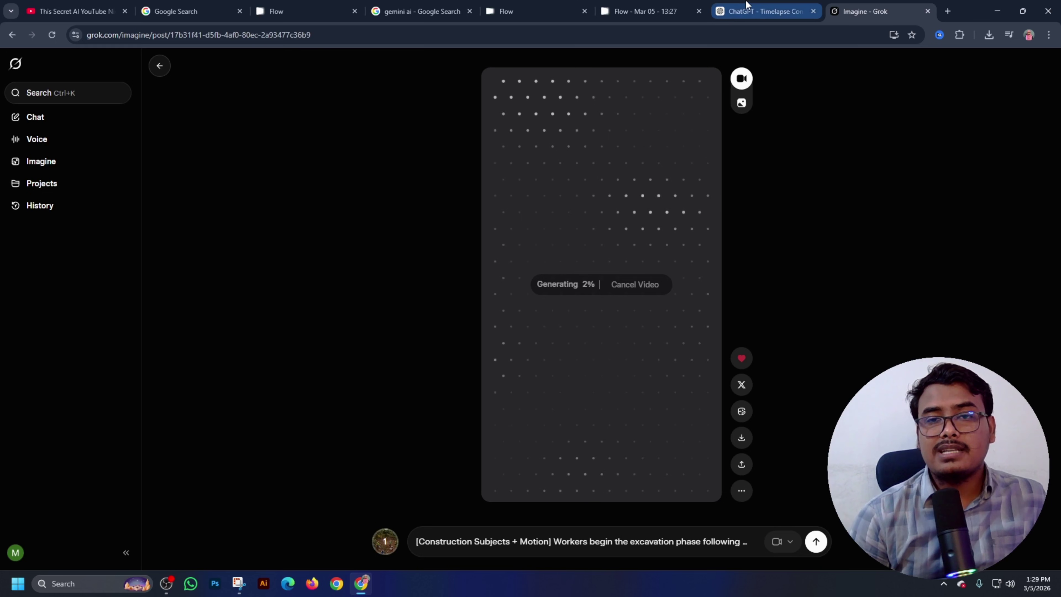
Review the Video 1 prompt and stage instructions in the ChatGPT conversation, and check the Grok video's generation progress.
left_click(746, 4)
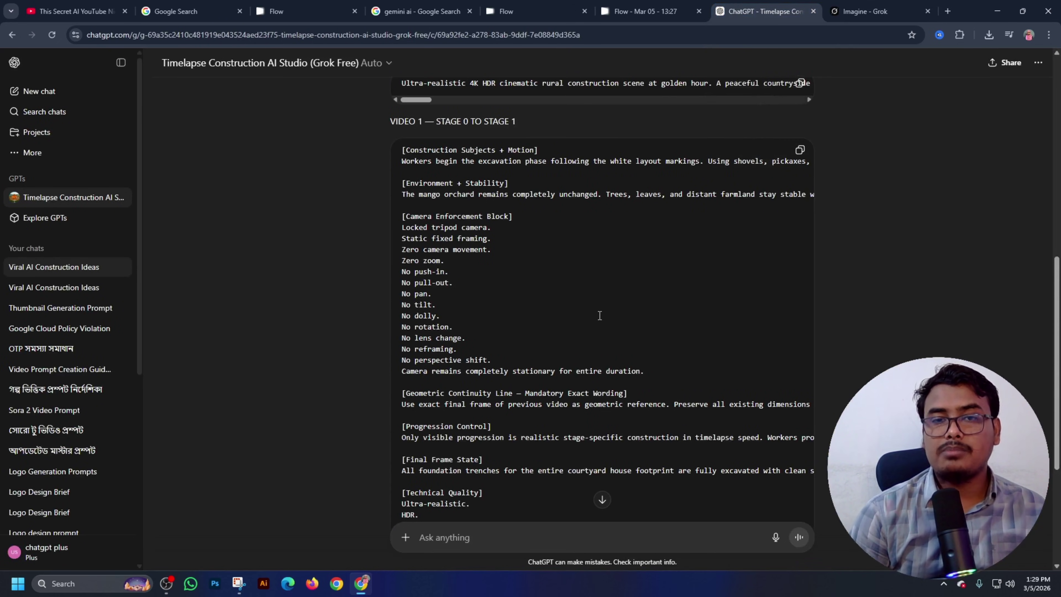
scroll(609, 304, "down", 5)
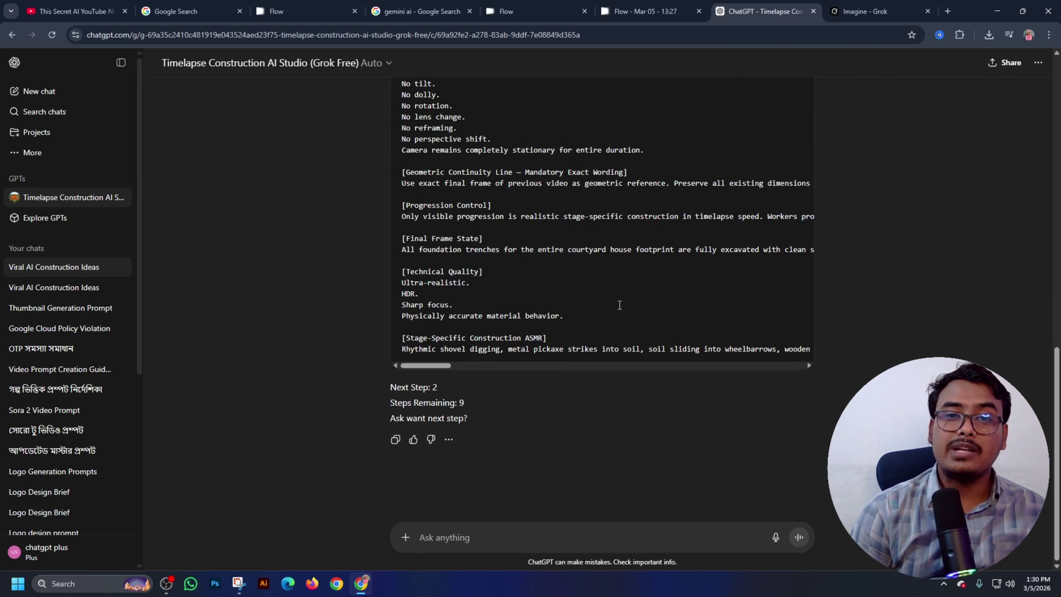
scroll(619, 304, "up", 10)
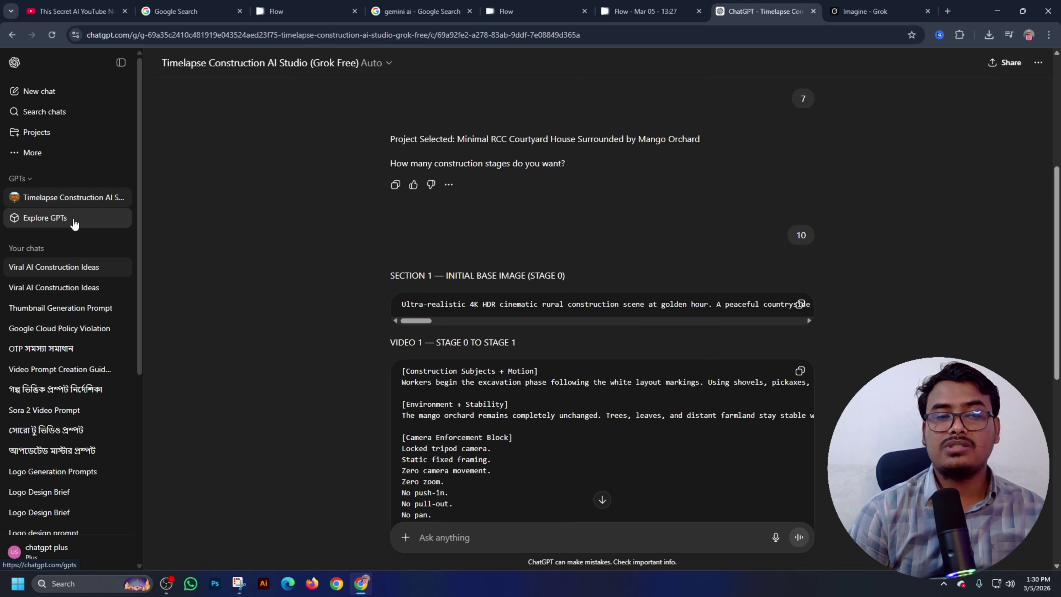
scroll(582, 338, "up", 4)
scroll(577, 308, "down", 6)
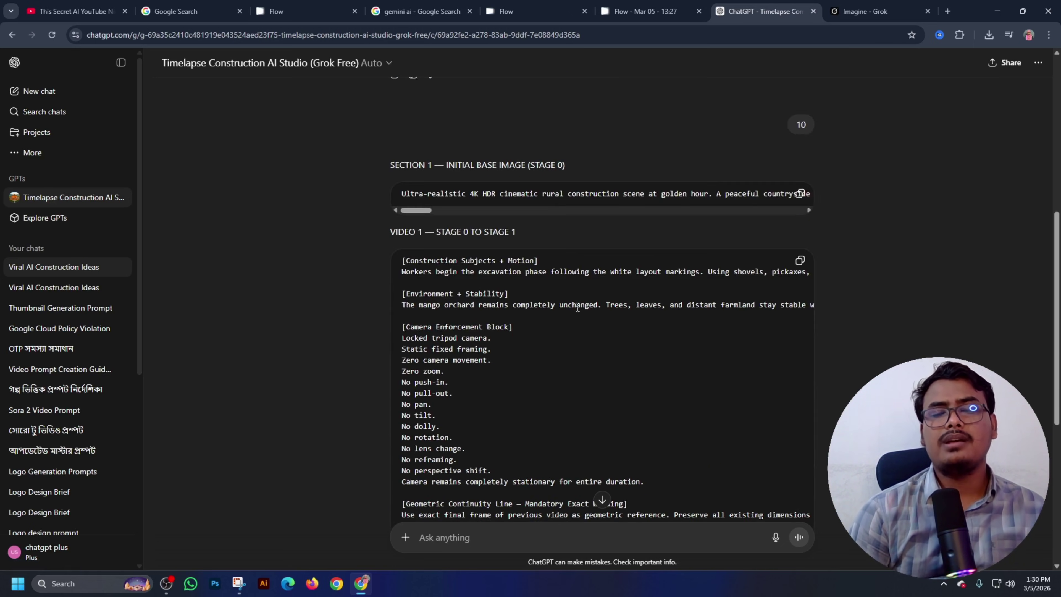
scroll(583, 337, "down", 4)
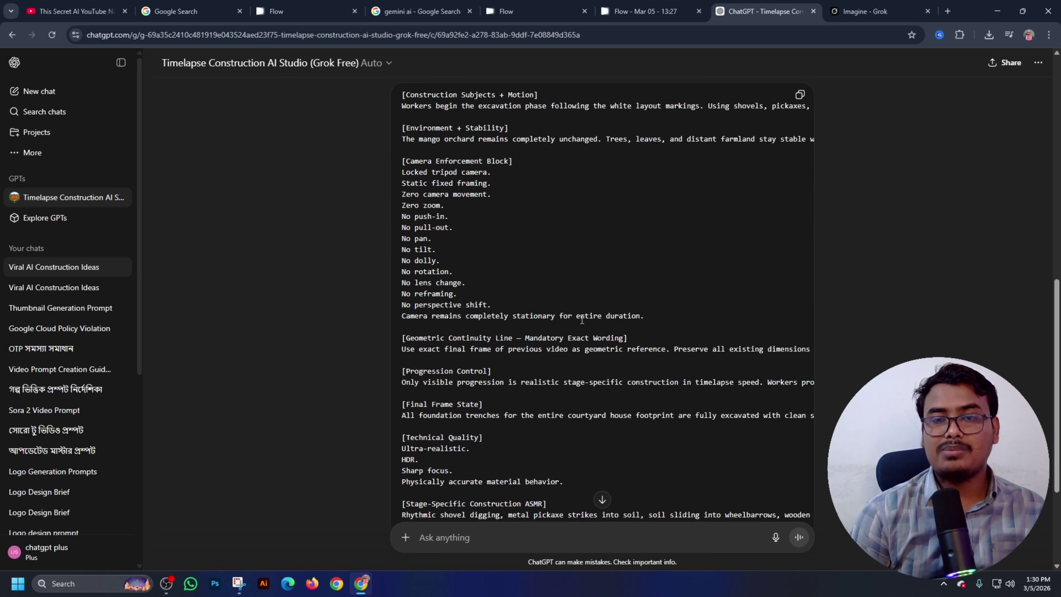
scroll(581, 313, "down", 4)
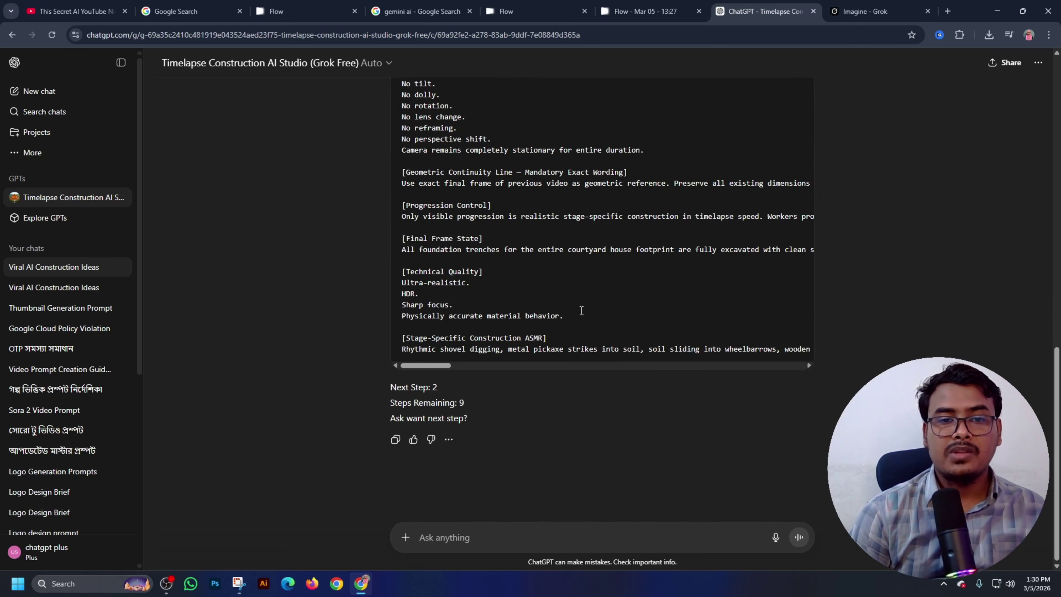
left_click(854, 12)
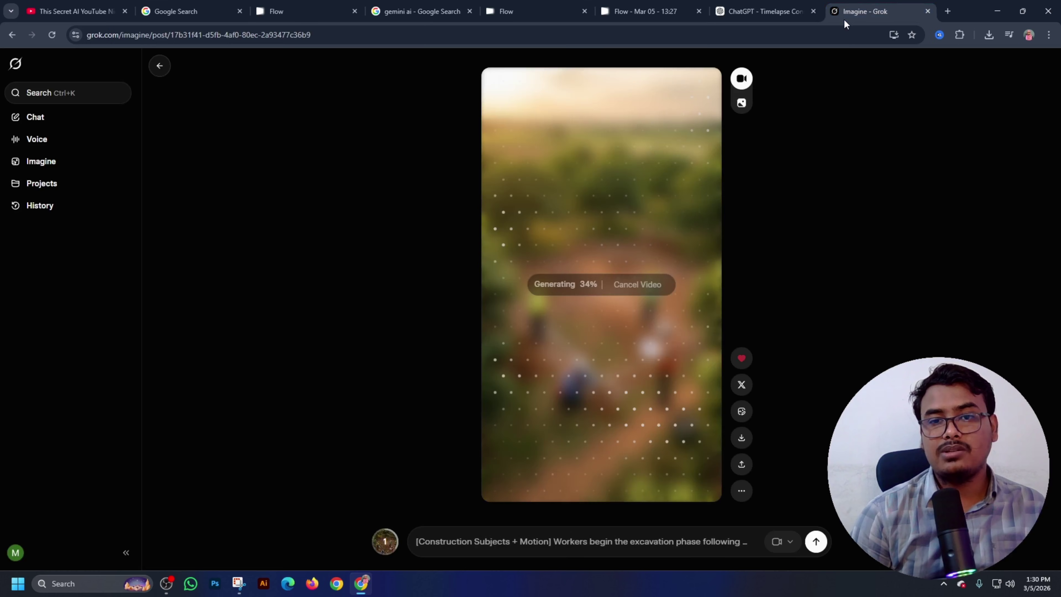
Request the next stage prompt from the ChatGPT timelapse GPT by sending "2", and review the Video 2 prompt.
left_click(768, 12)
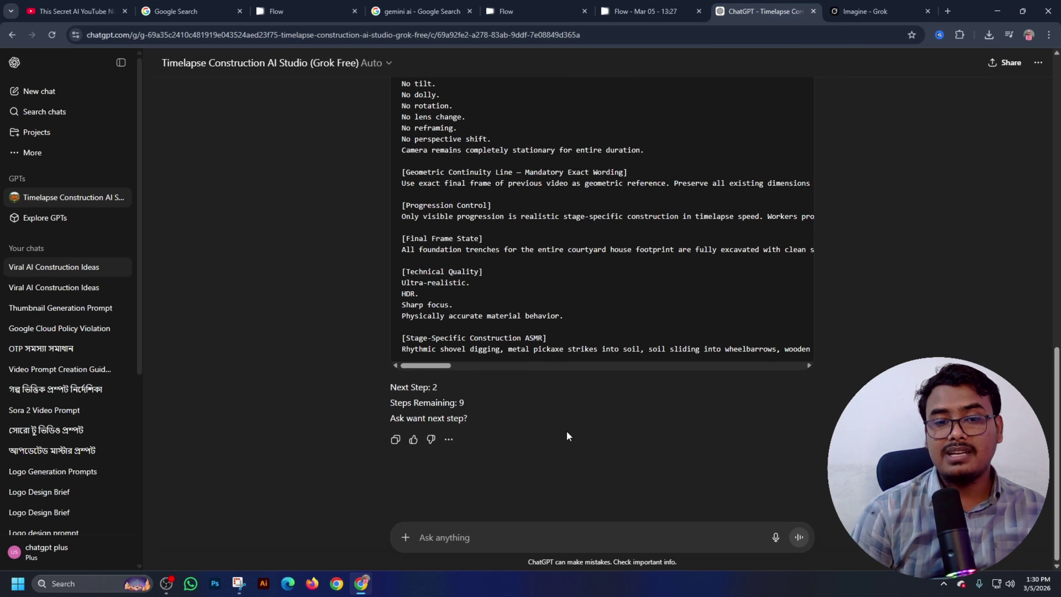
left_click(498, 536)
type("2")
key("Return")
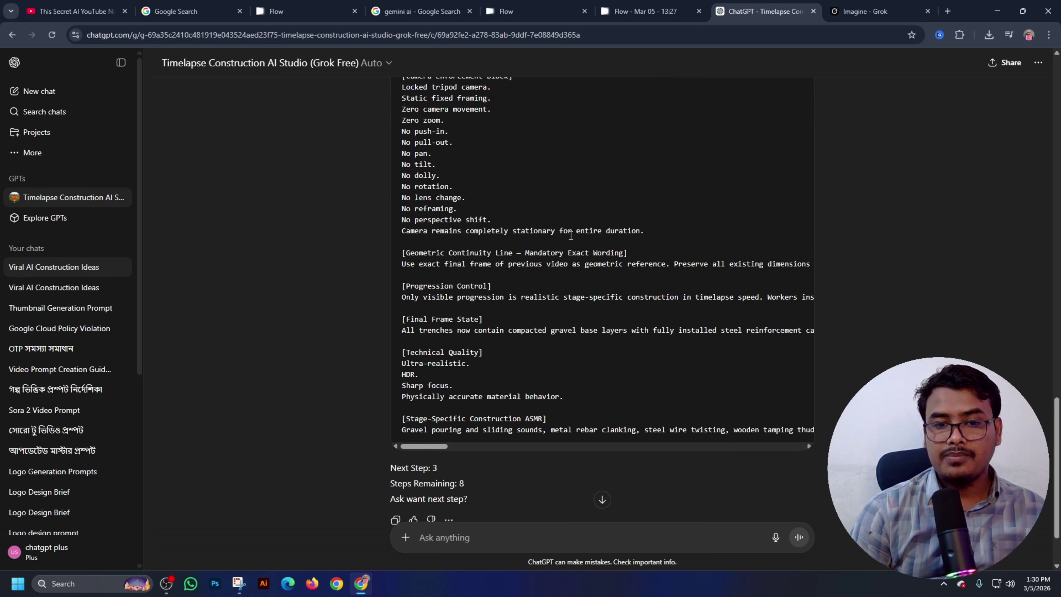
scroll(543, 242, "up", 8)
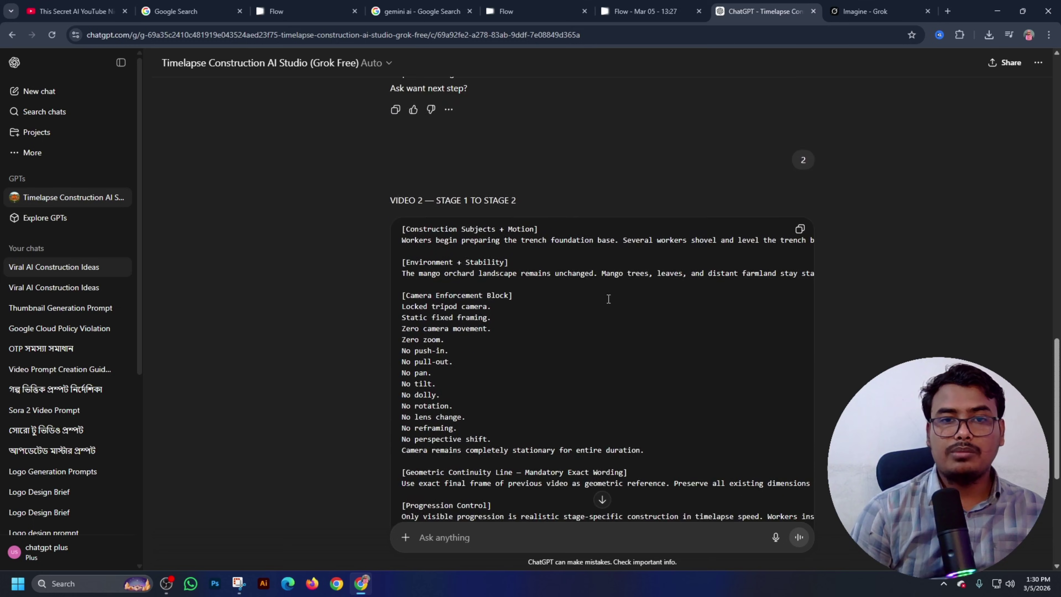
scroll(664, 235, "down", 2)
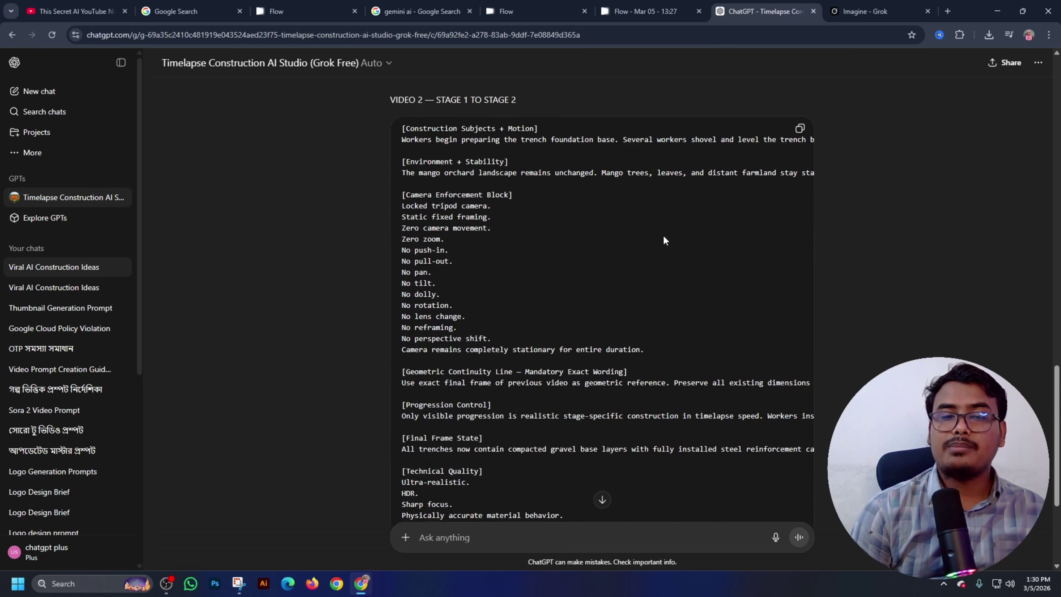
scroll(660, 240, "up", 1)
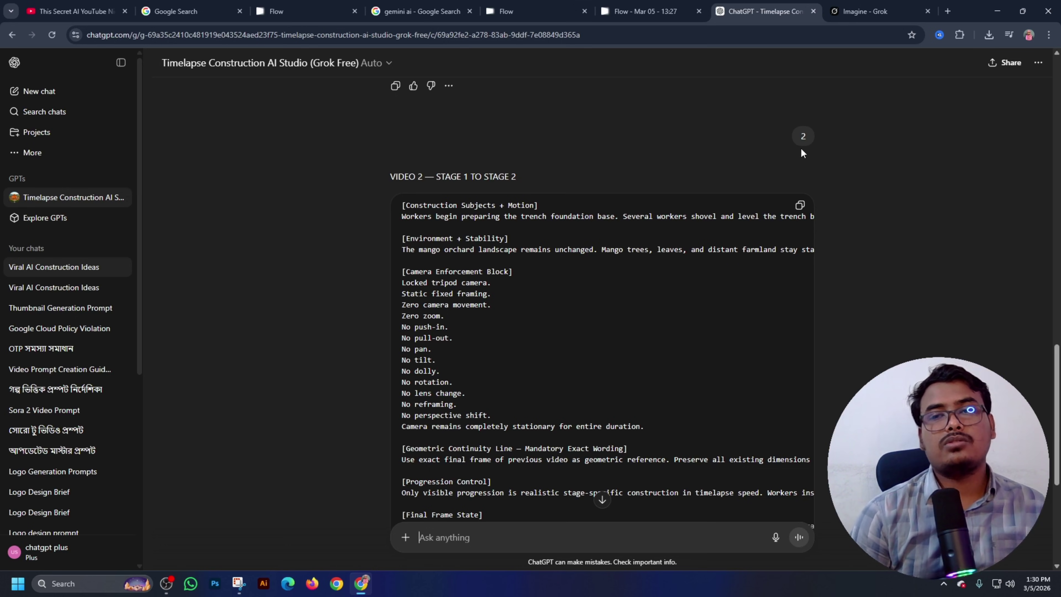
Return to Grok and download the generated Stage 0 to Stage 1 construction video.
left_click(855, 12)
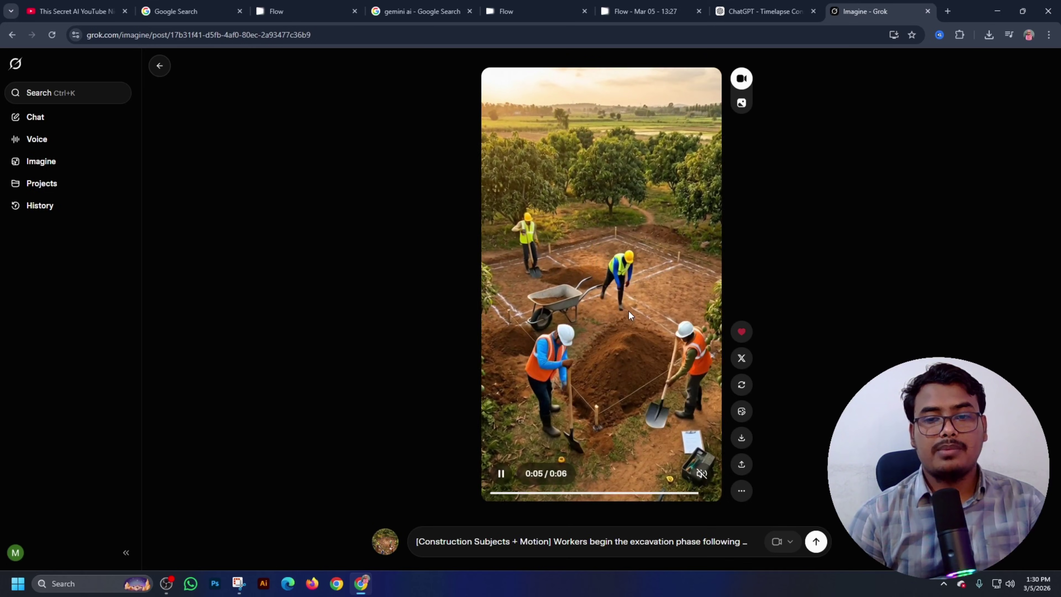
left_click(740, 445)
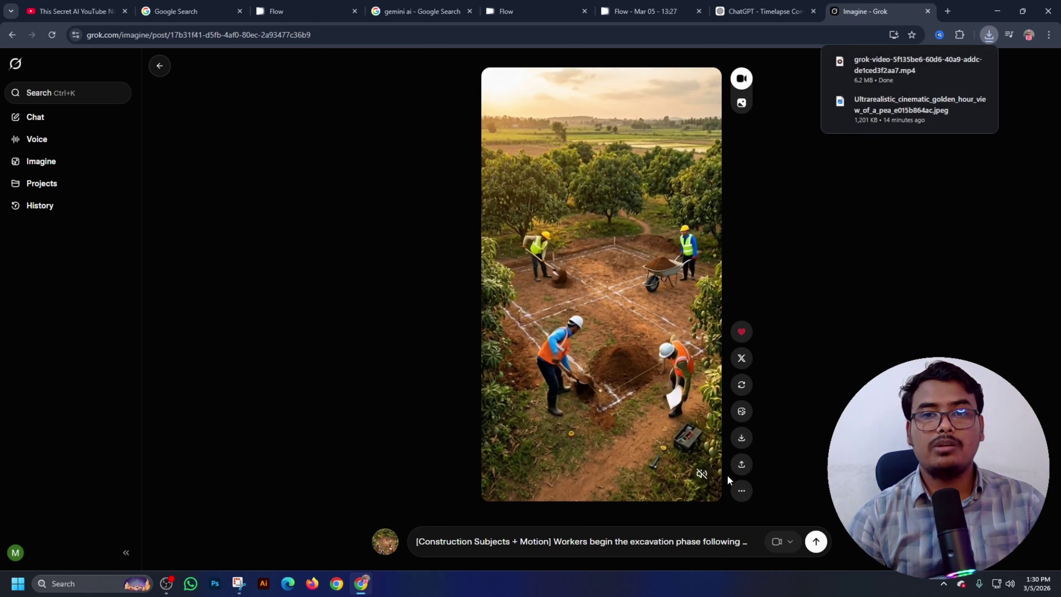
Upscale the Stage 0 to Stage 1 construction video to HD and download the upscaled copy.
left_click(738, 494)
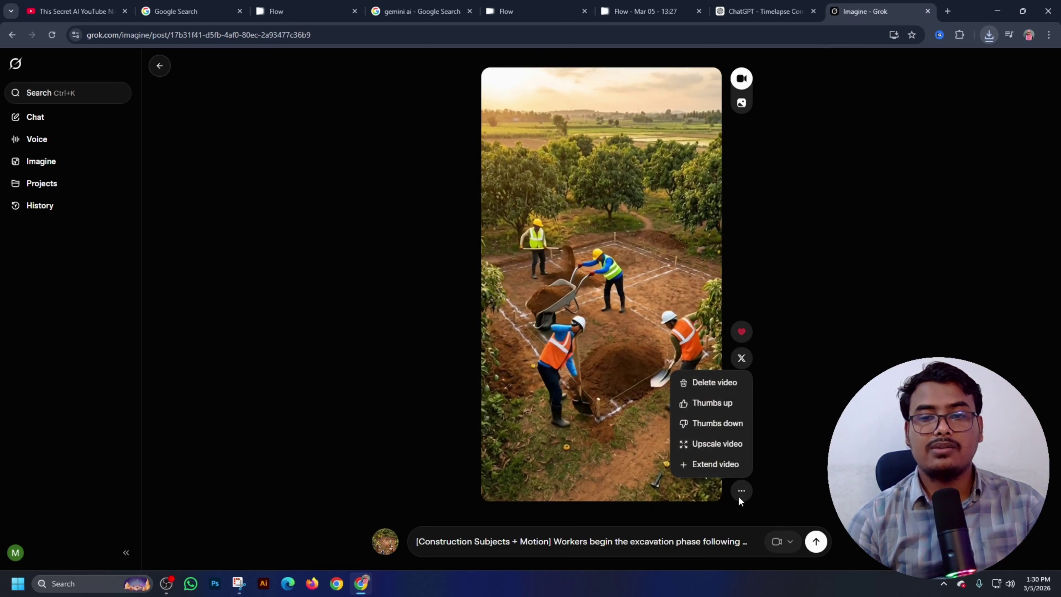
left_click(693, 444)
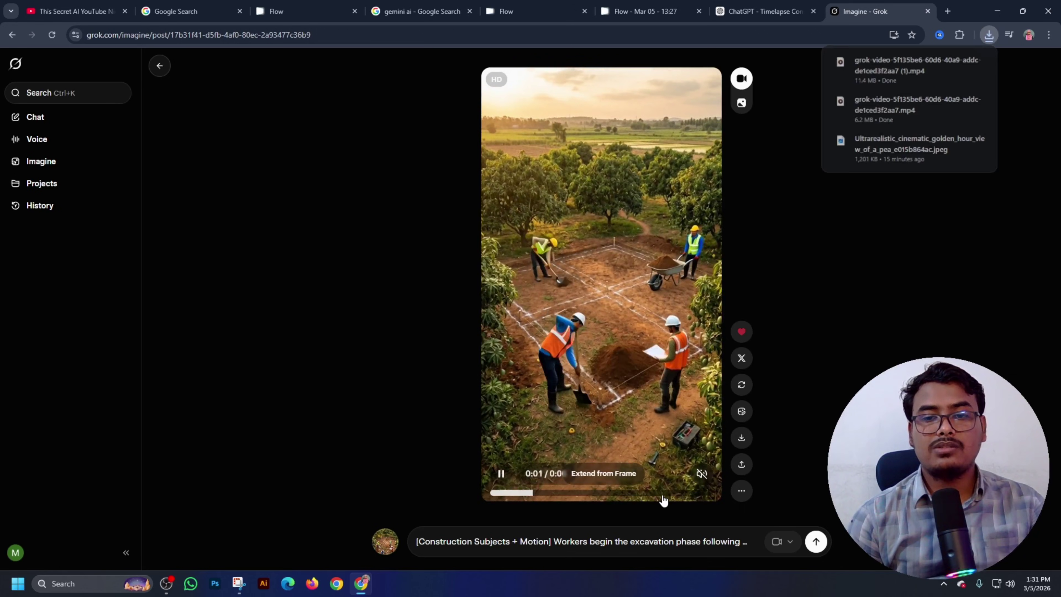
Pause the upscaled Stage 0 to Stage 1 video on a frame near its end, at 0:05.
left_click(502, 474)
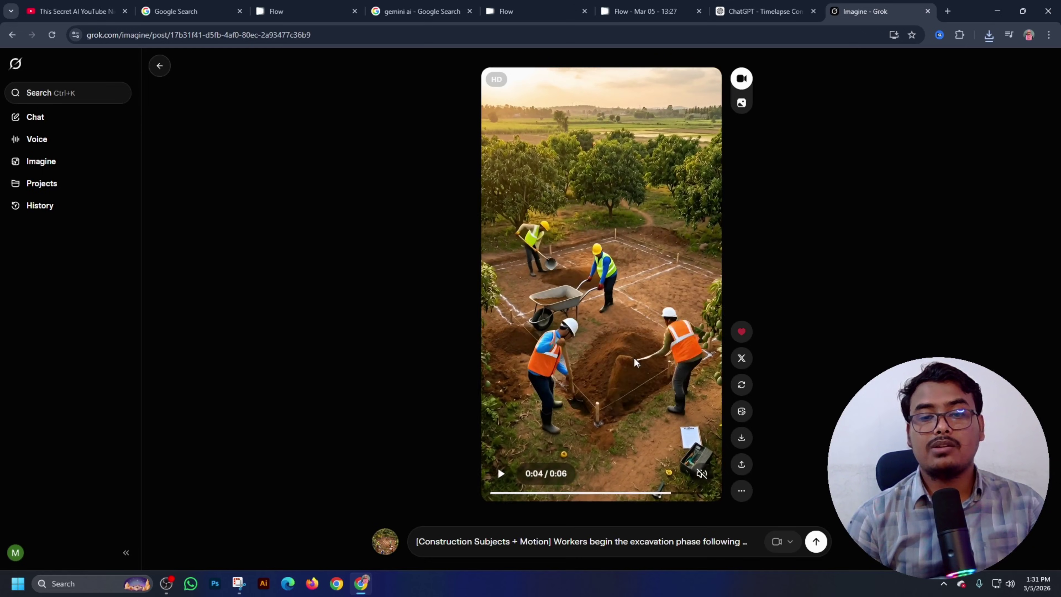
mouse_move(700, 499)
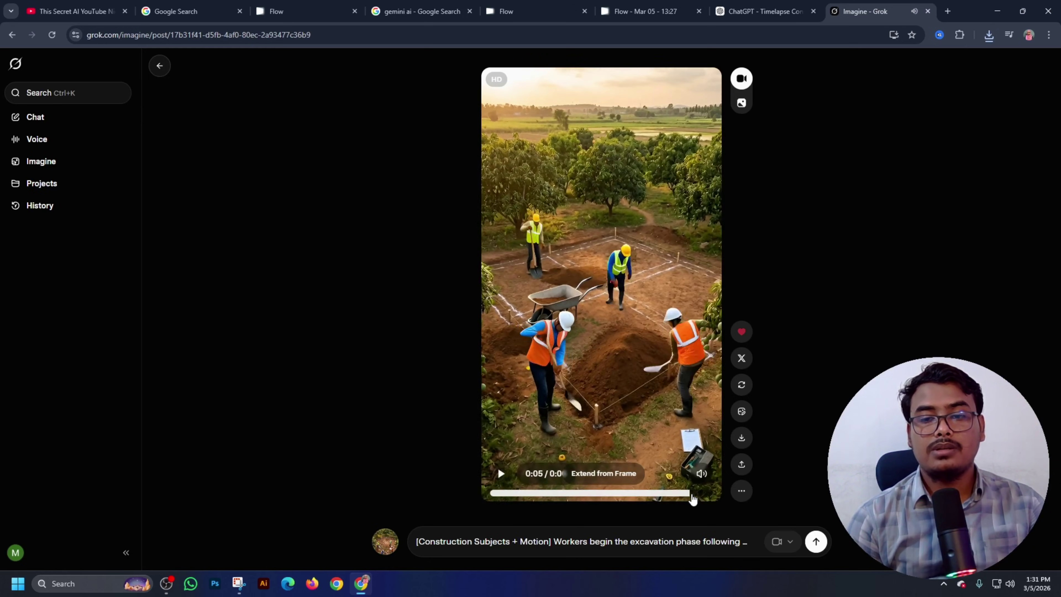
left_click(502, 474)
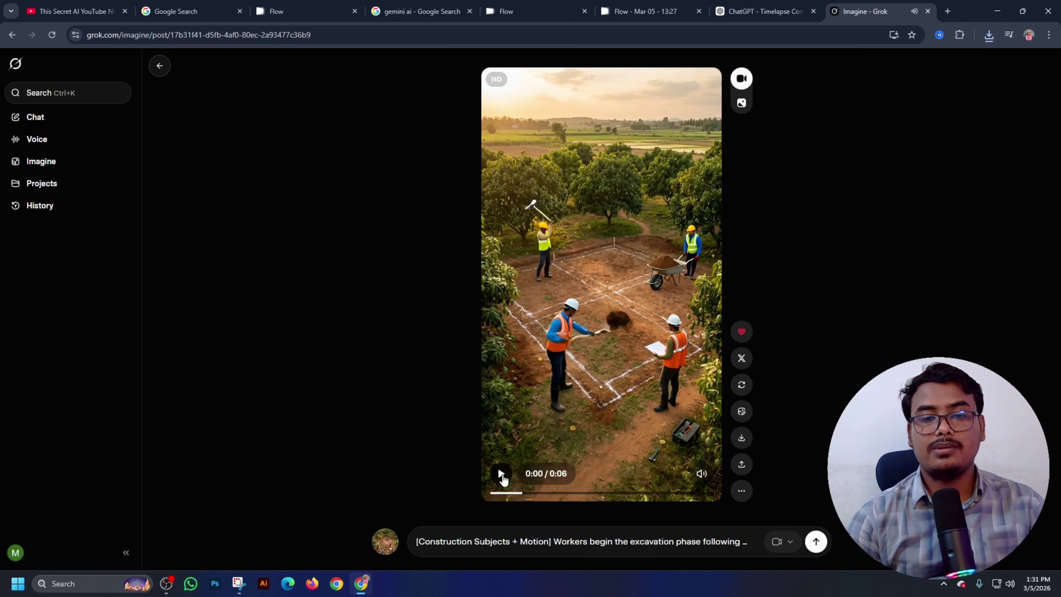
mouse_move(569, 499)
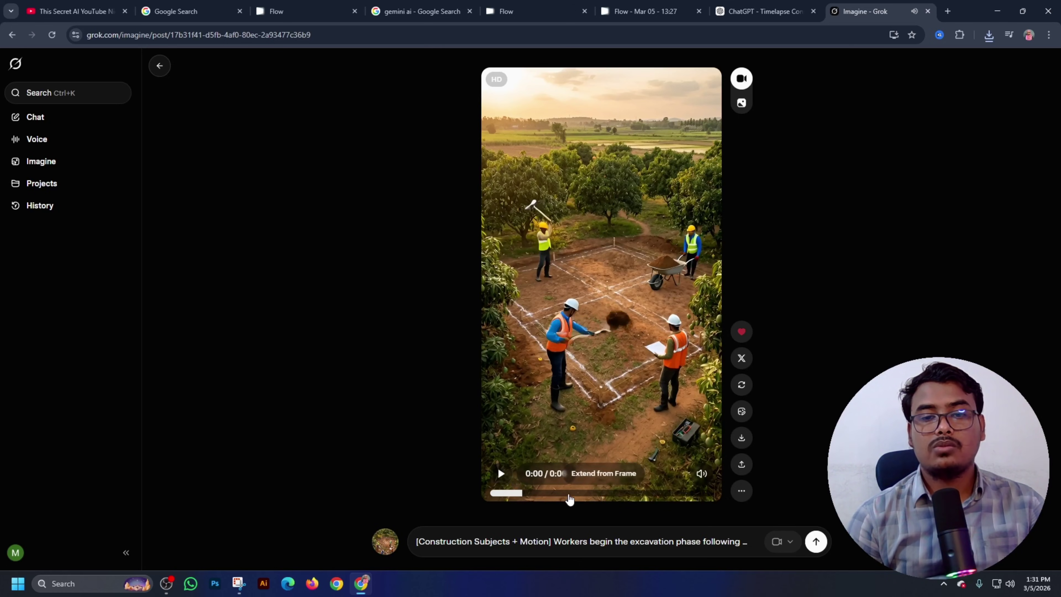
left_click(674, 496)
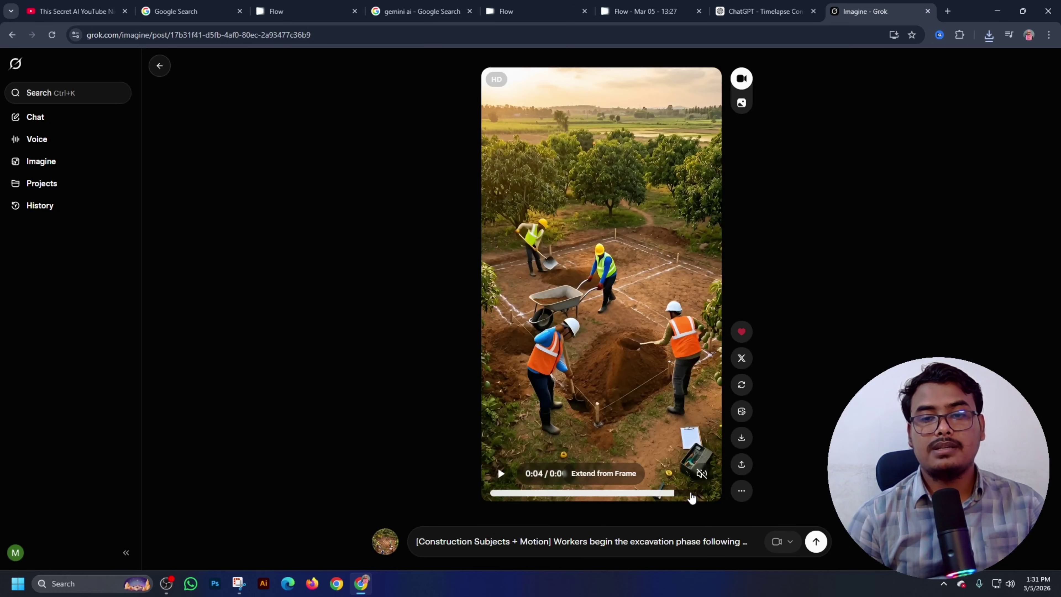
left_click(690, 495)
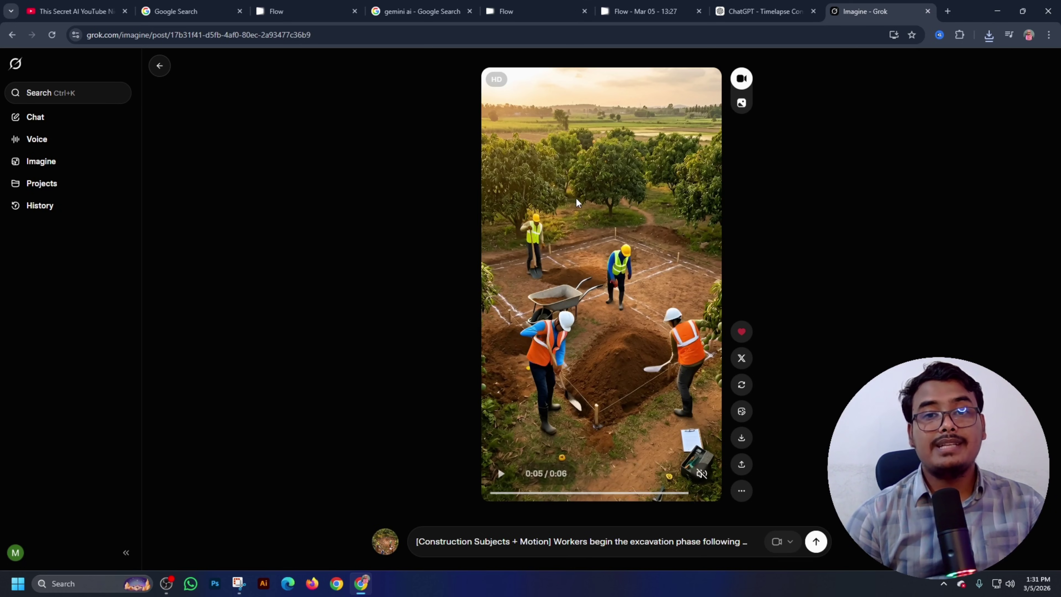
left_click(237, 585)
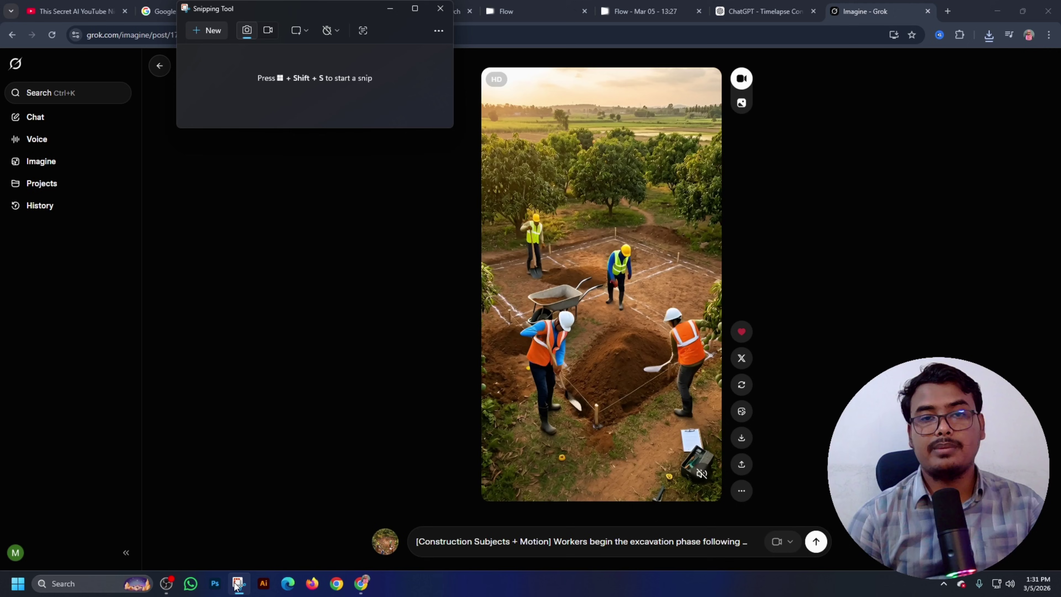
left_click(212, 32)
mouse_move(484, 92)
left_mouse_down()
mouse_move(650, 318)
mouse_move(720, 491)
left_mouse_up()
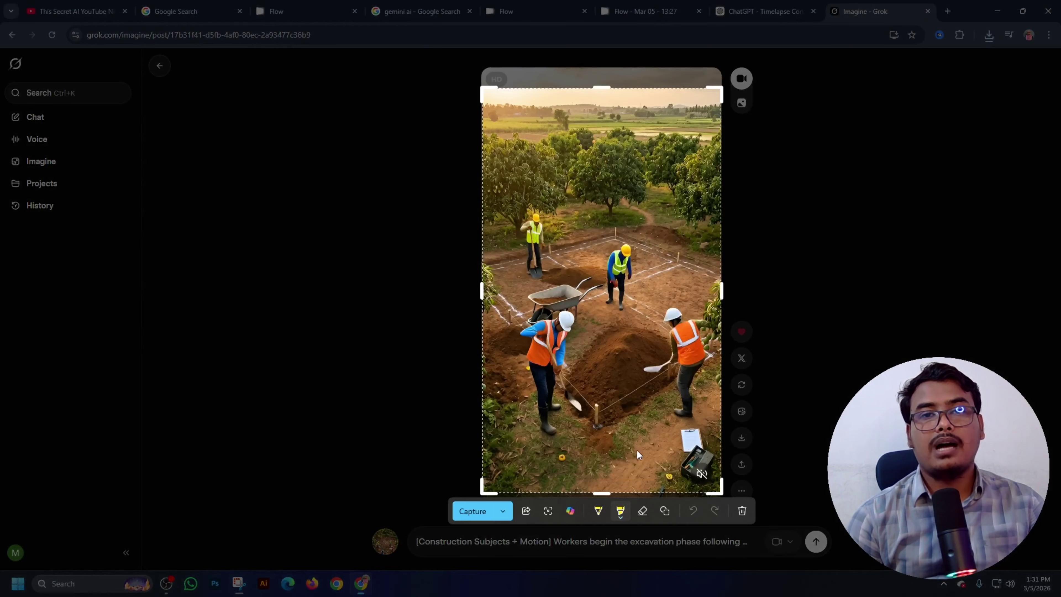
left_click(742, 510)
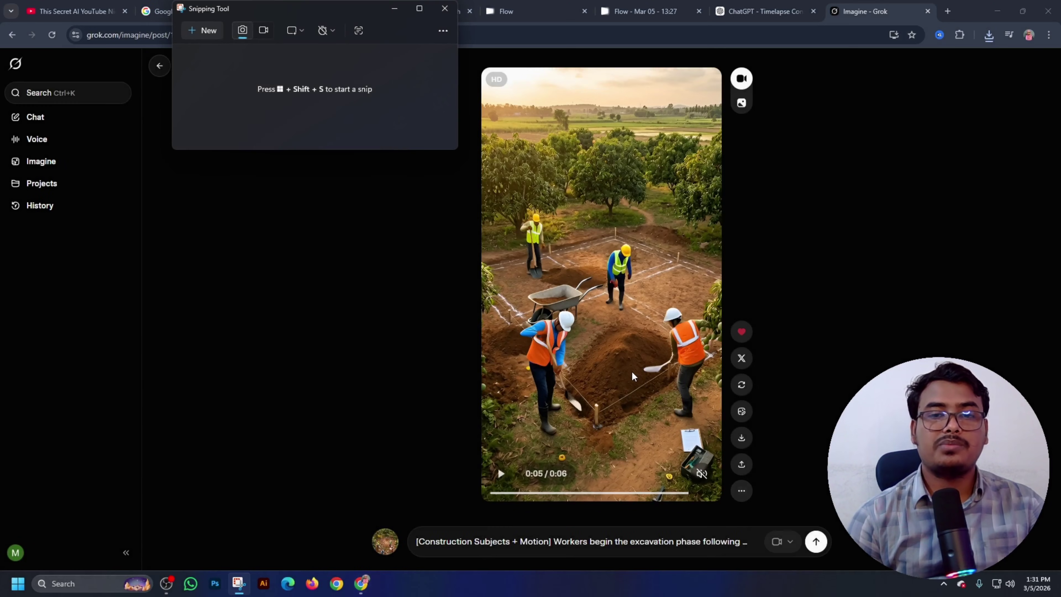
left_click(439, 18)
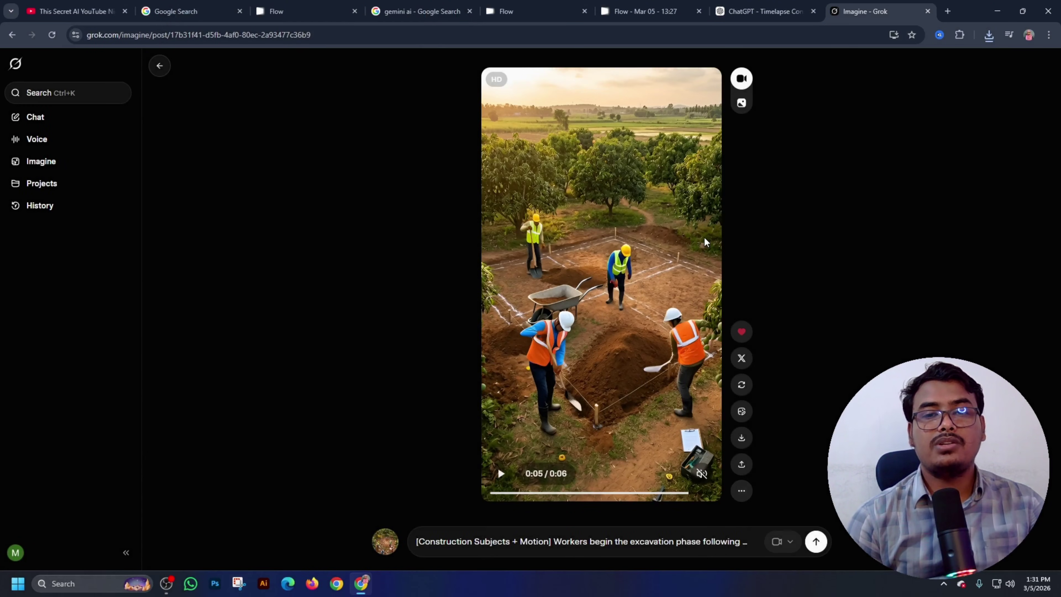
Copy the paused video frame and paste it into a new Imagine prompt as the source image.
right_click(591, 251)
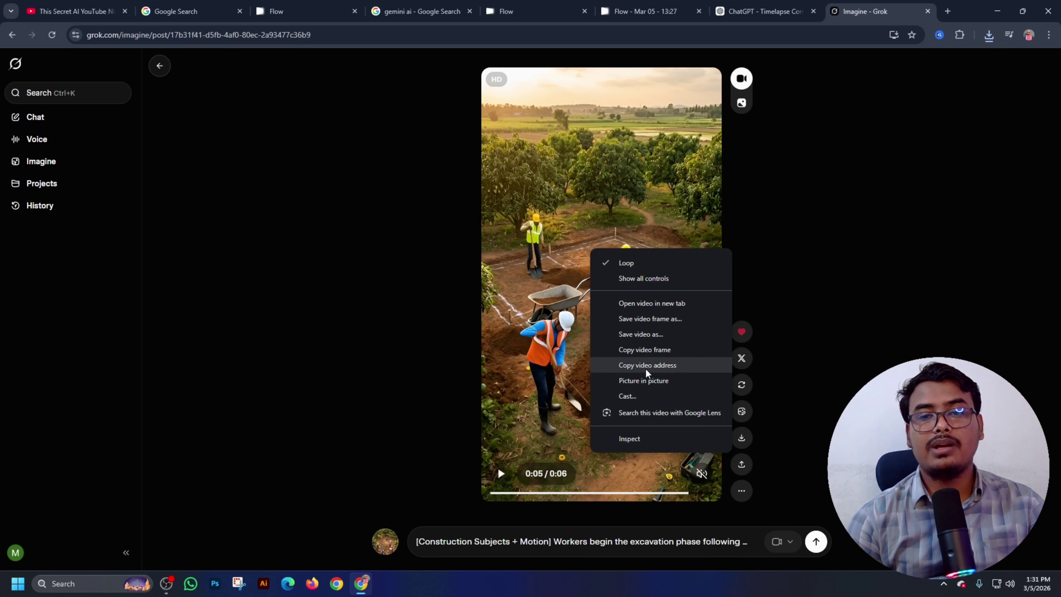
left_click(662, 351)
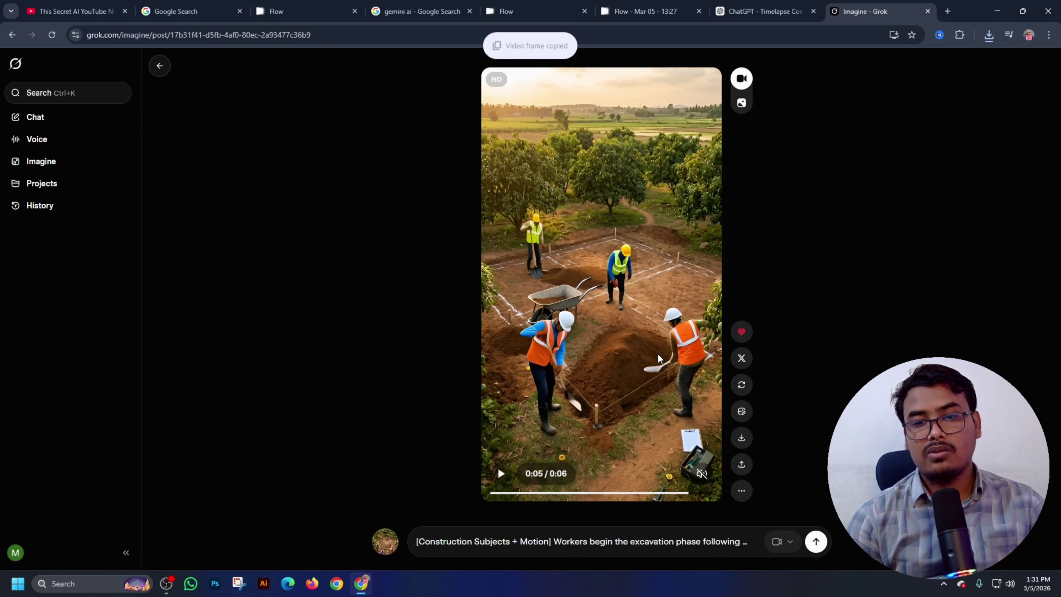
left_click(32, 171)
right_click(454, 518)
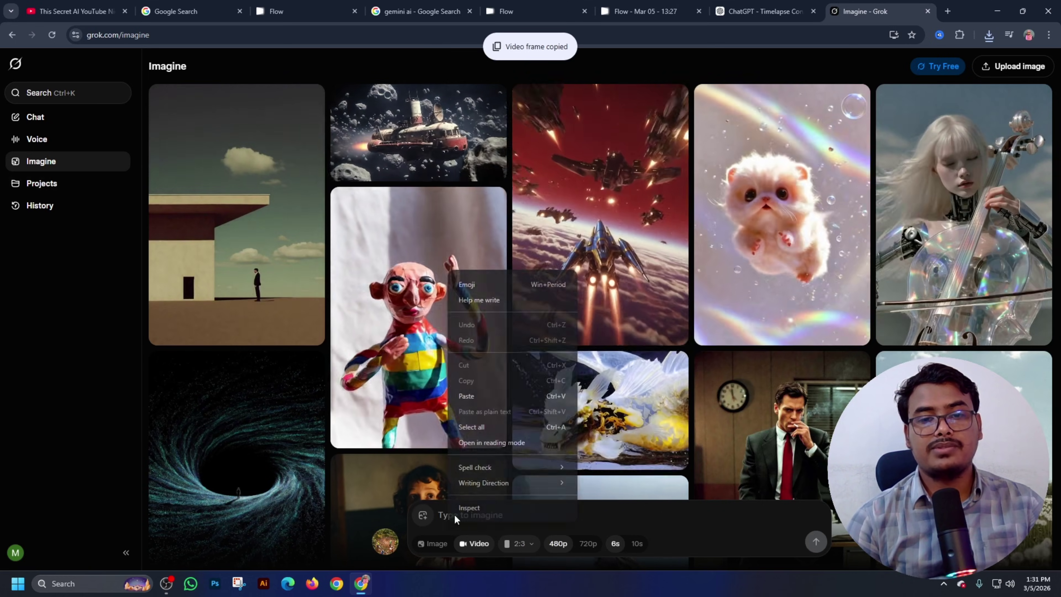
left_click(497, 401)
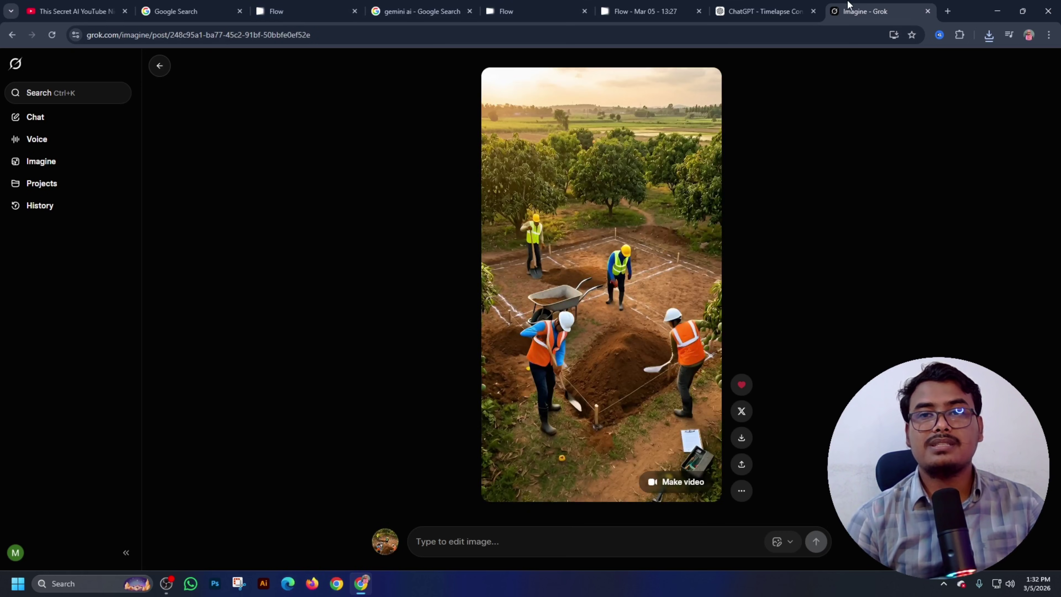
Copy the Video 2 (Stage 1 to Stage 2) prompt from ChatGPT and paste it into Grok's prompt box.
left_click(761, 9)
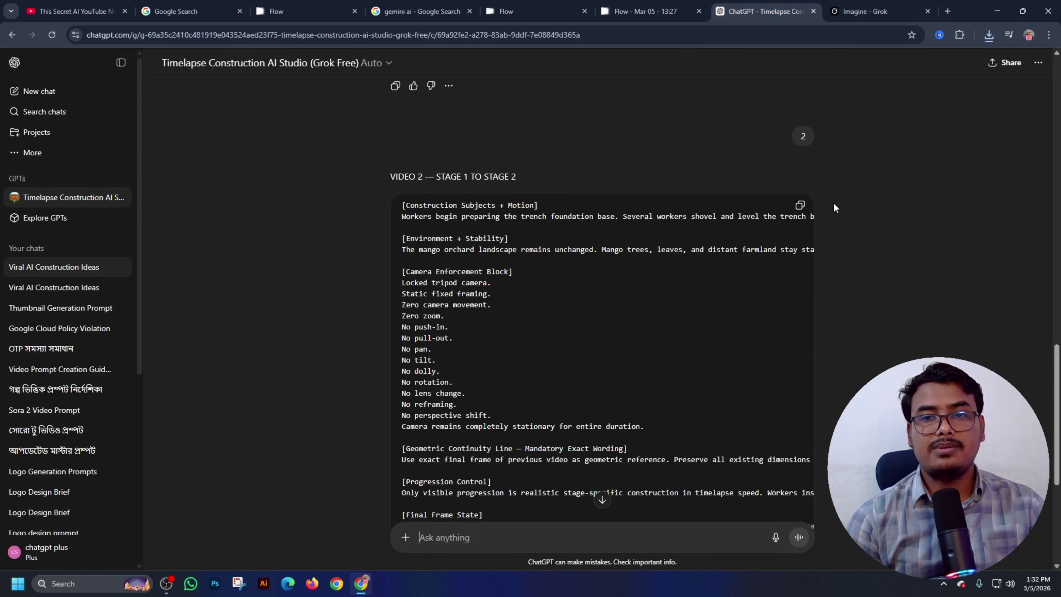
left_click(881, 9)
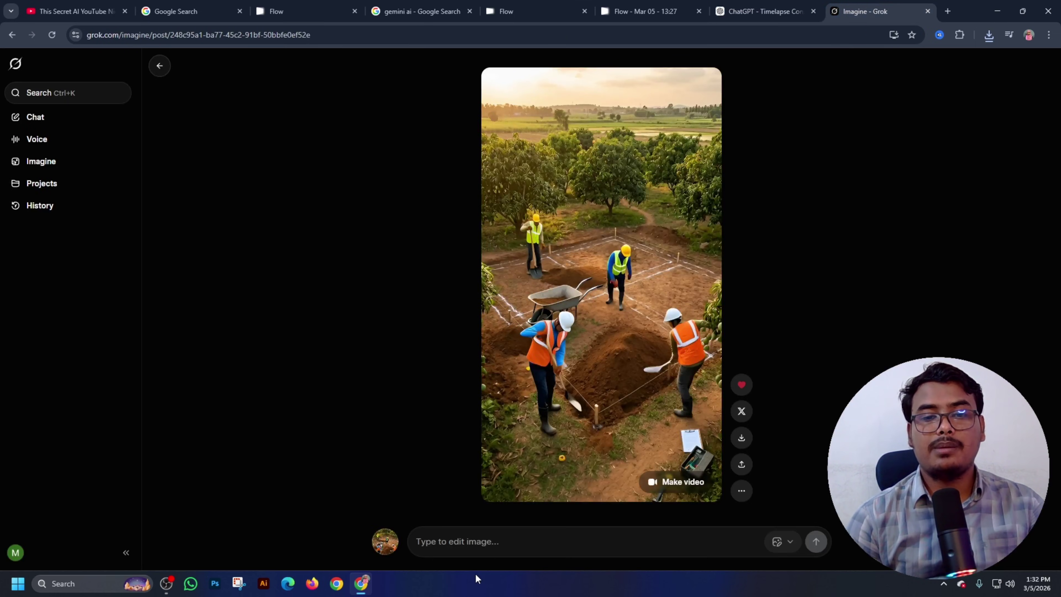
right_click(481, 543)
left_click(504, 417)
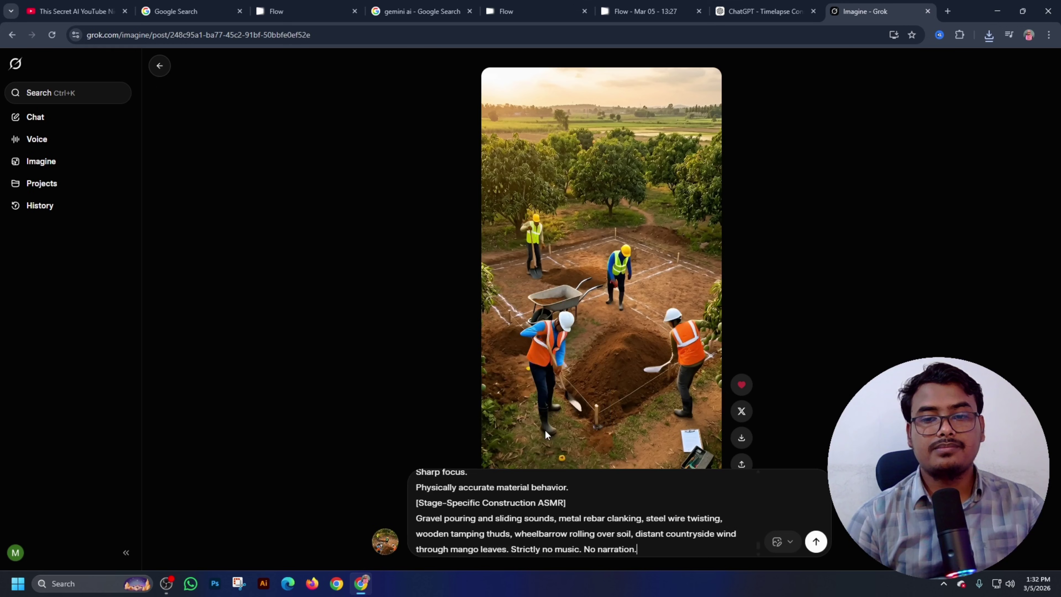
Change the mode to Make Video, paste the Video 2 prompt again and generate the video at 480p.
left_click(784, 543)
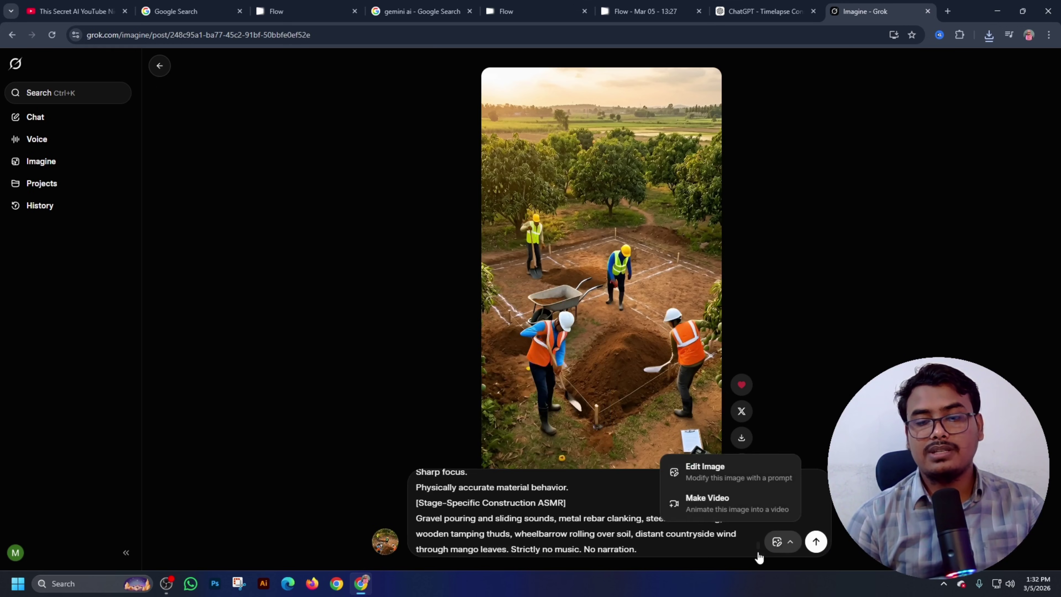
left_click(705, 505)
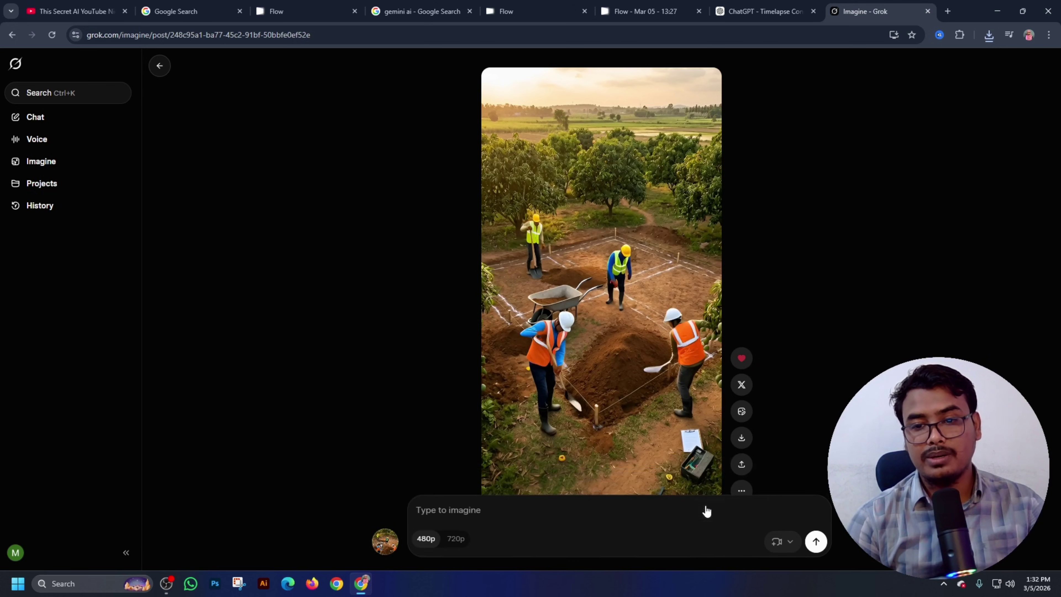
right_click(509, 522)
left_click(527, 397)
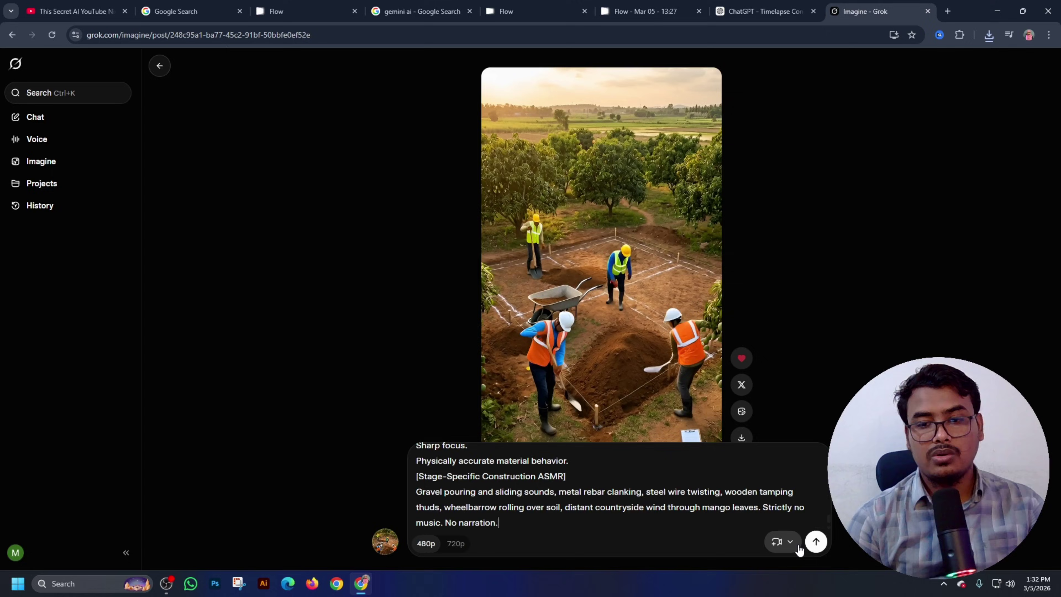
left_click(815, 542)
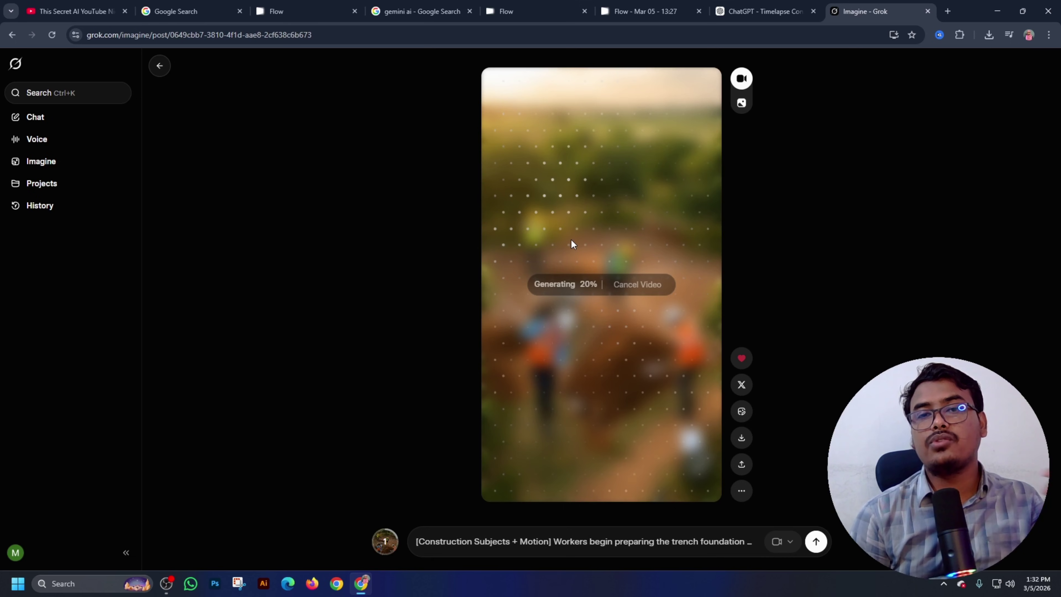
Request the next stage prompt from the ChatGPT timelapse GPT by sending "3", and review the Video 3 prompt.
left_click(731, 5)
scroll(490, 553, "down", 5)
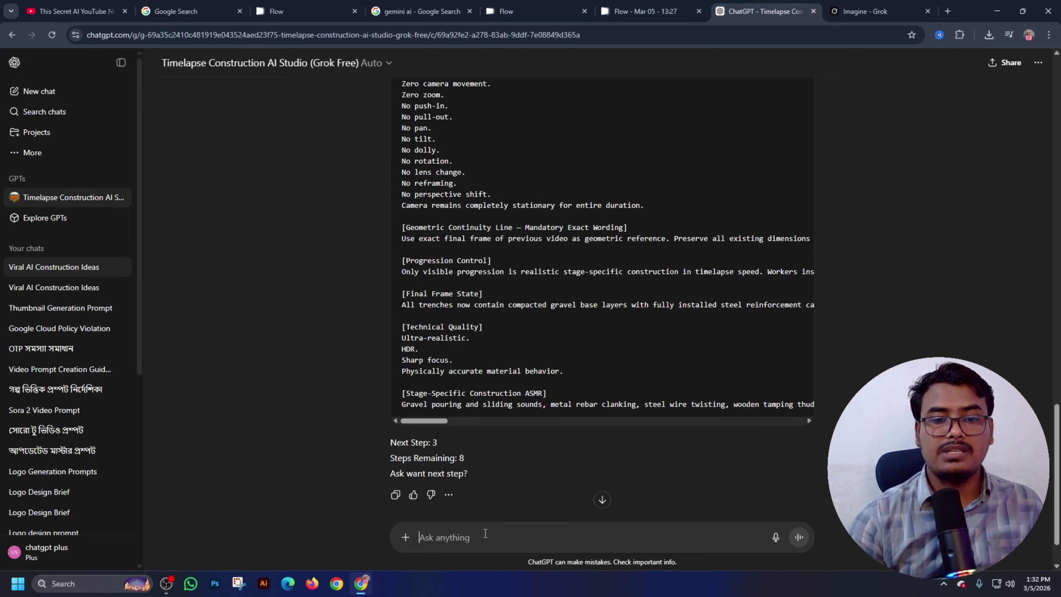
key("Return")
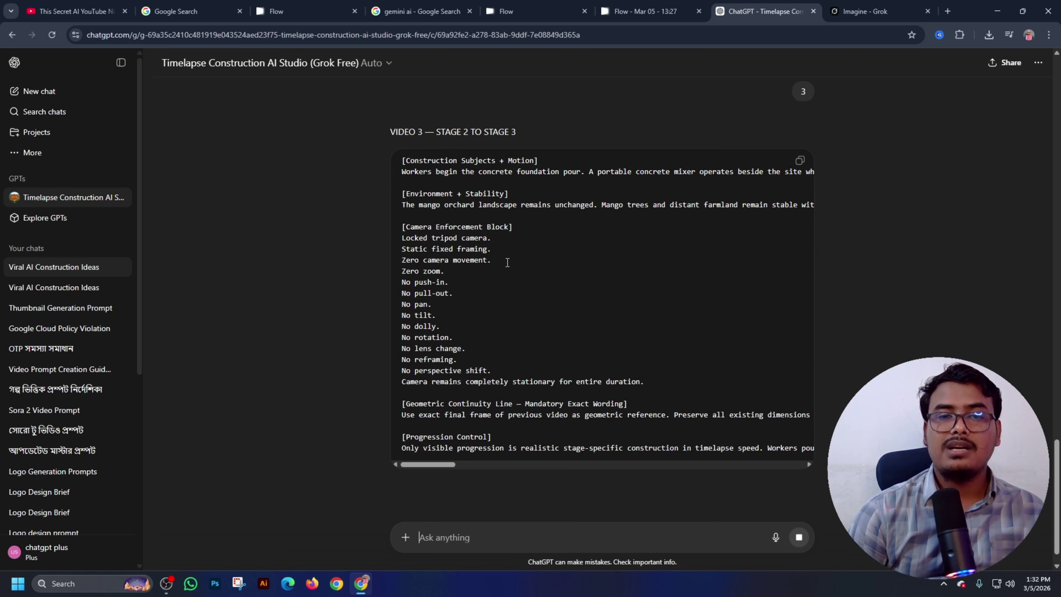
scroll(506, 264, "down", 3)
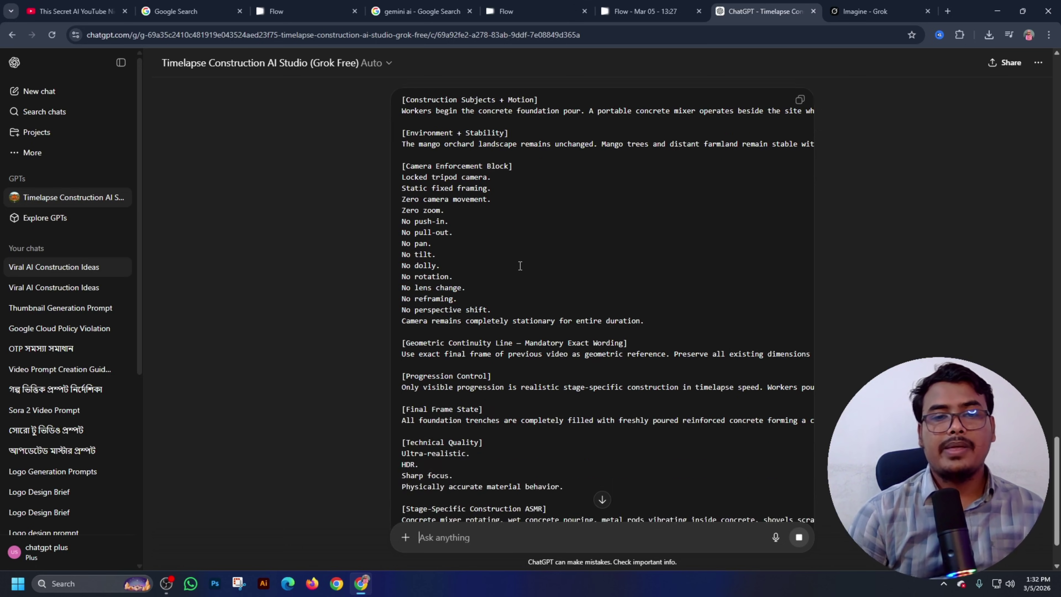
In Grok, pause the Stage 1 to Stage 2 video at 0:05 and paste its copied frame into a new Imagine prompt.
left_click(864, 11)
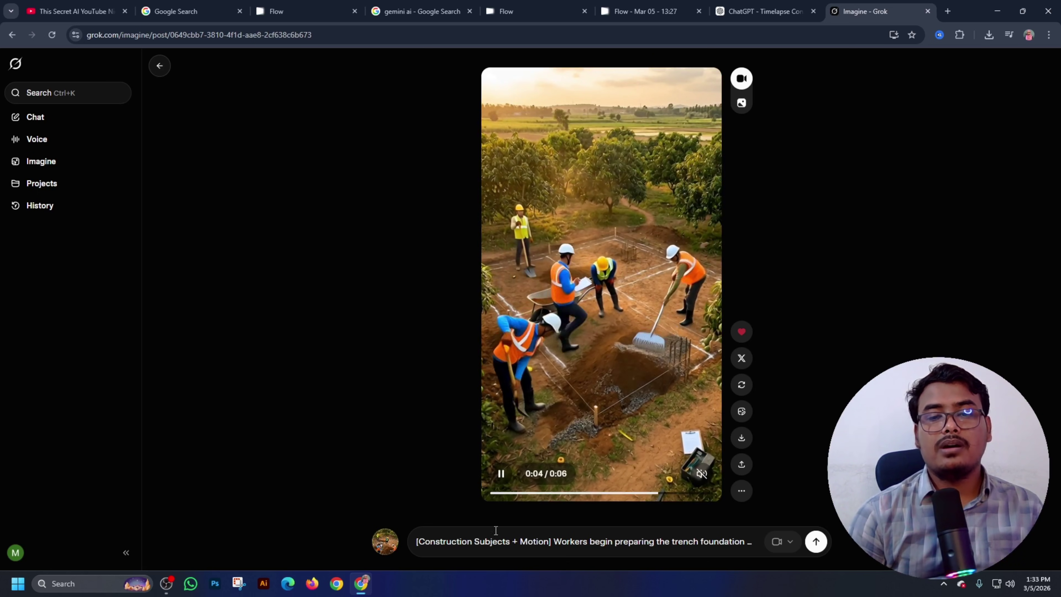
left_click(501, 474)
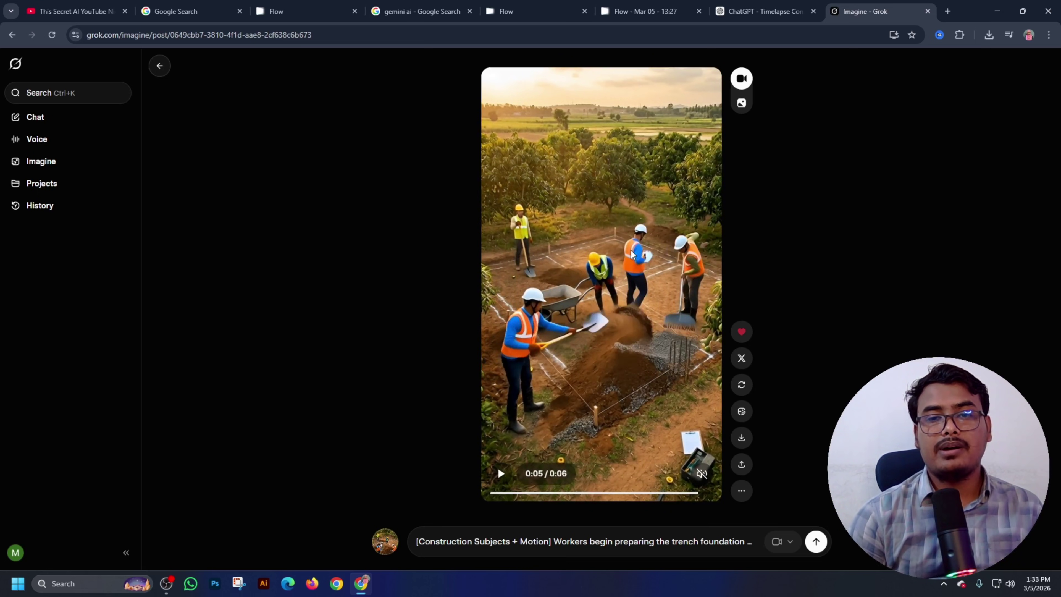
right_click(641, 257)
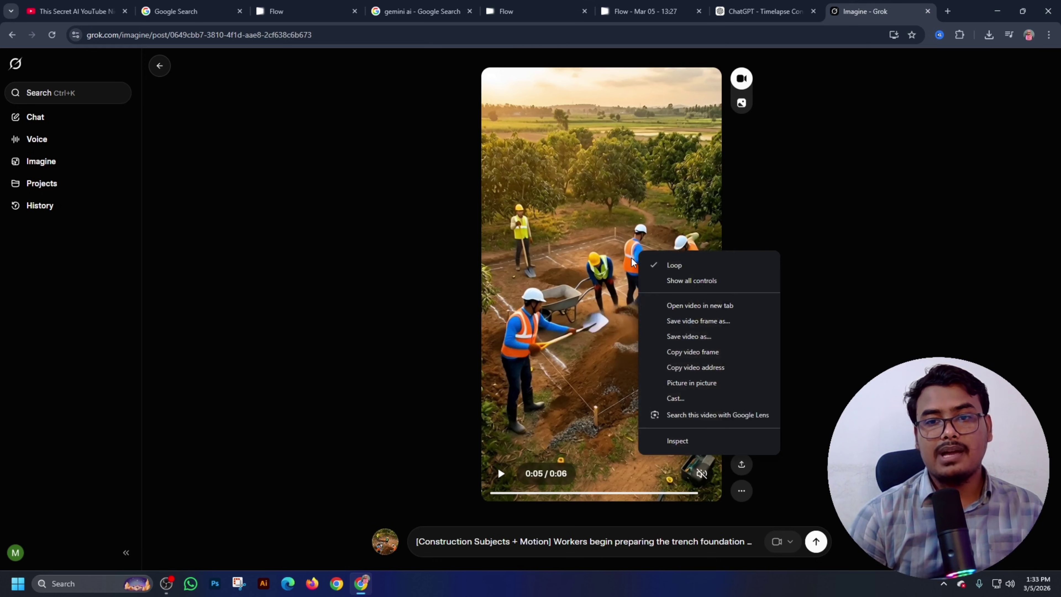
left_click(701, 353)
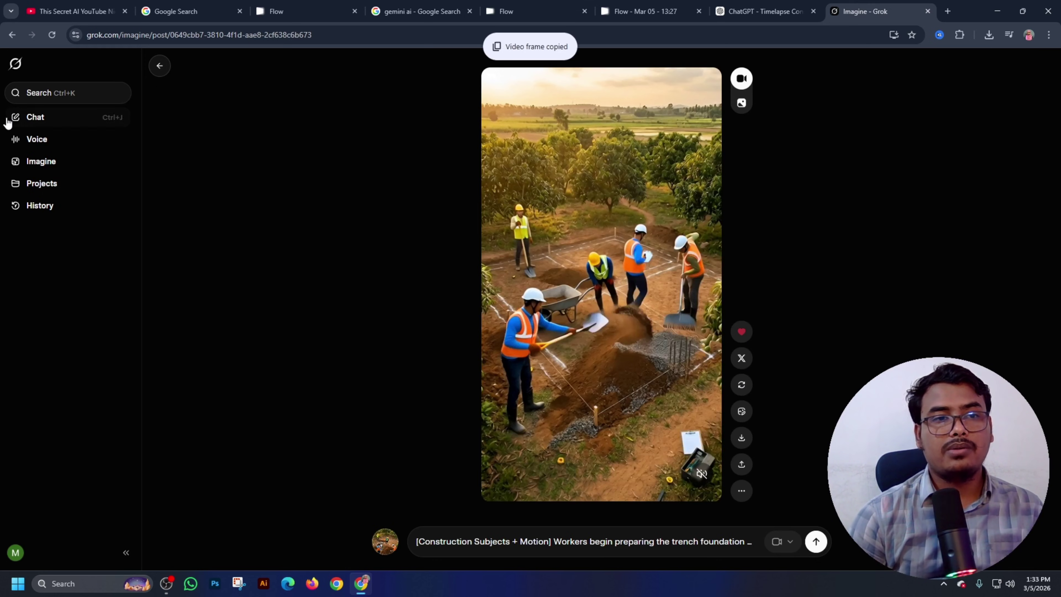
left_click(46, 163)
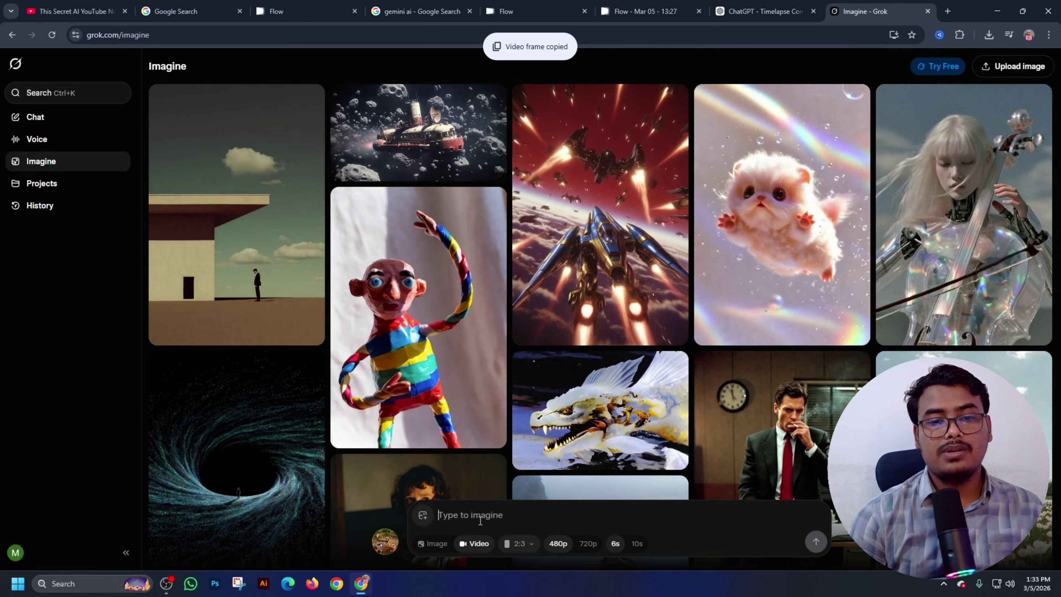
right_click(478, 511)
left_click(487, 405)
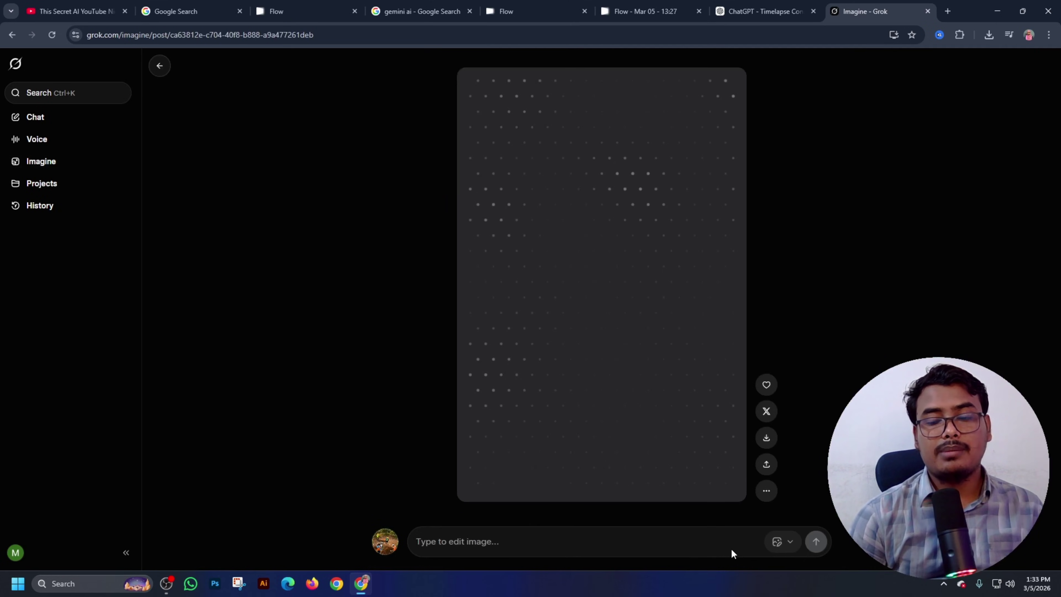
Set the new frame's mode to Make Video and copy the Video 3 (Stage 2 to Stage 3) prompt from ChatGPT.
left_click(790, 551)
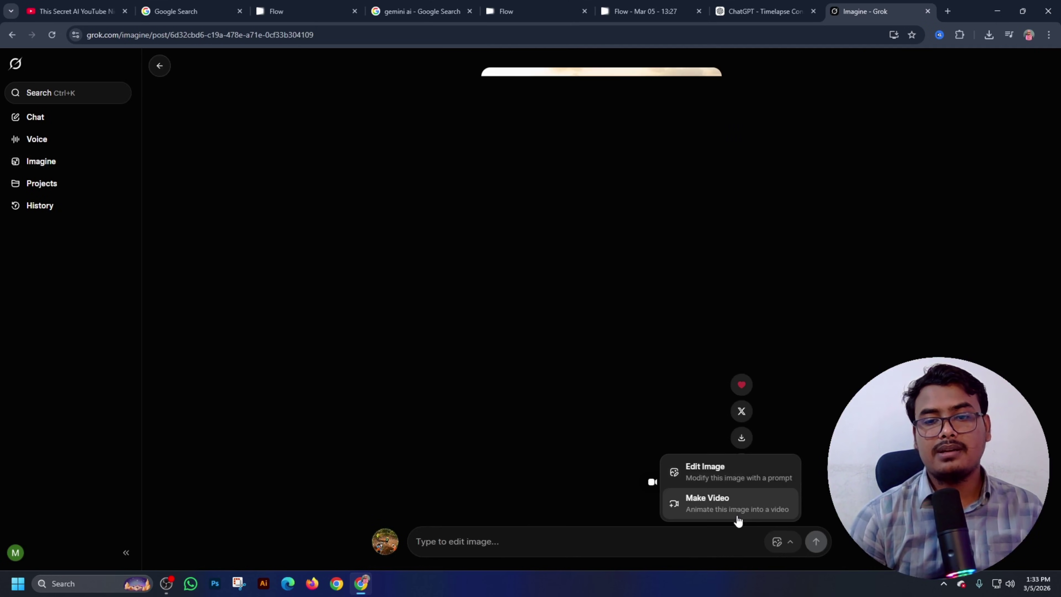
left_click(737, 515)
left_click(760, 11)
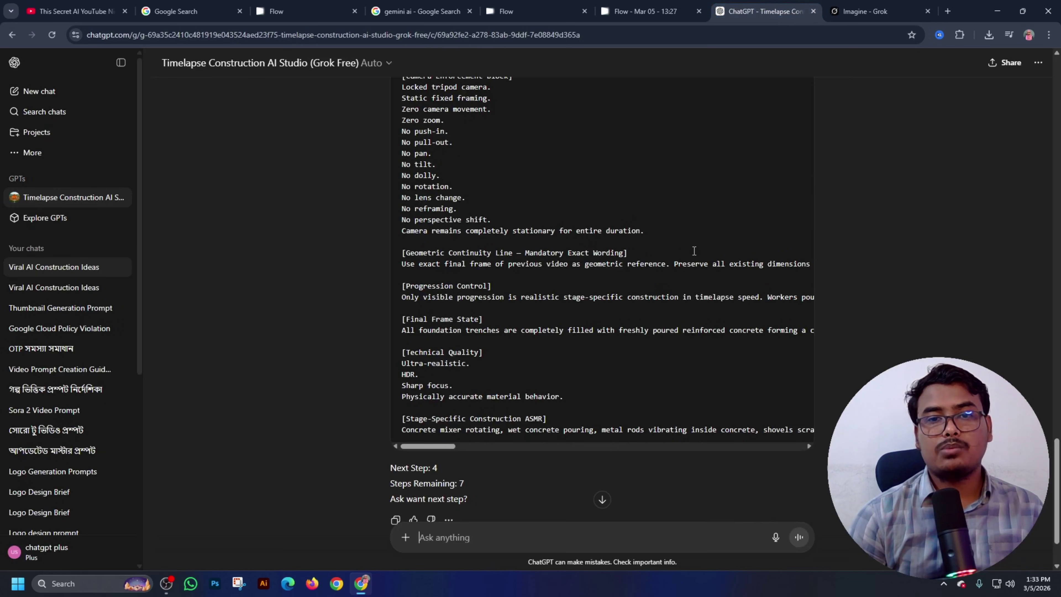
scroll(807, 255, "down", 5)
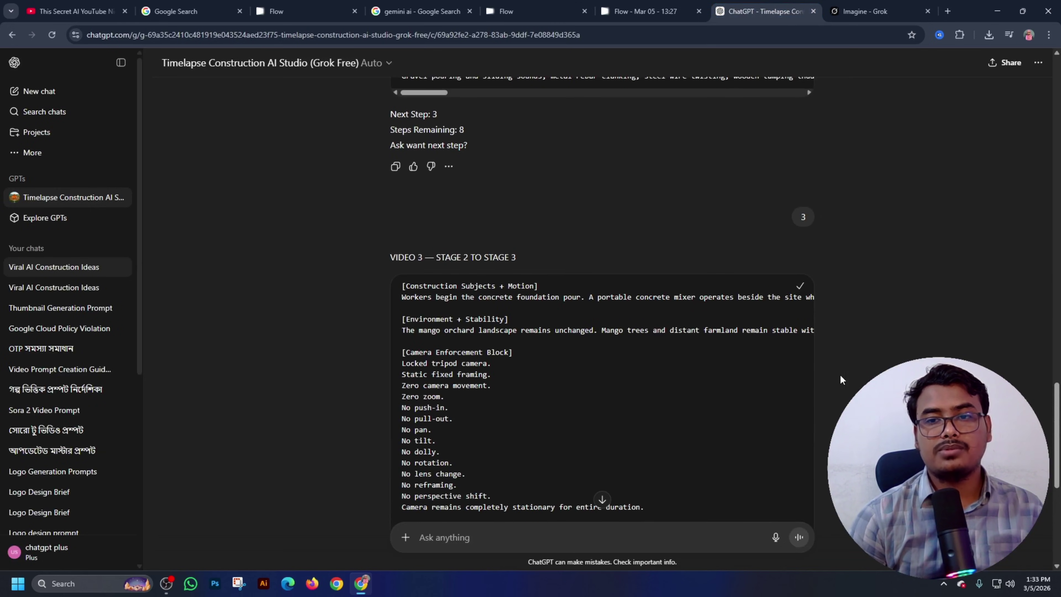
In Grok, paste the Video 3 (Stage 2 to Stage 3) prompt for the new frame and generate the video at 480p.
left_click(652, 9)
left_click(852, 6)
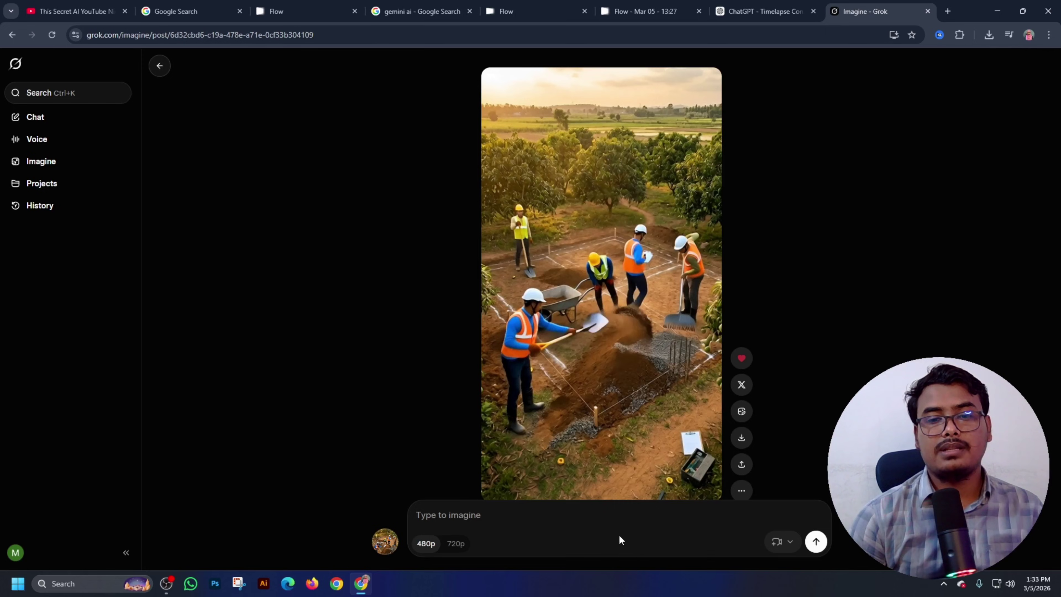
right_click(564, 518)
left_click(610, 391)
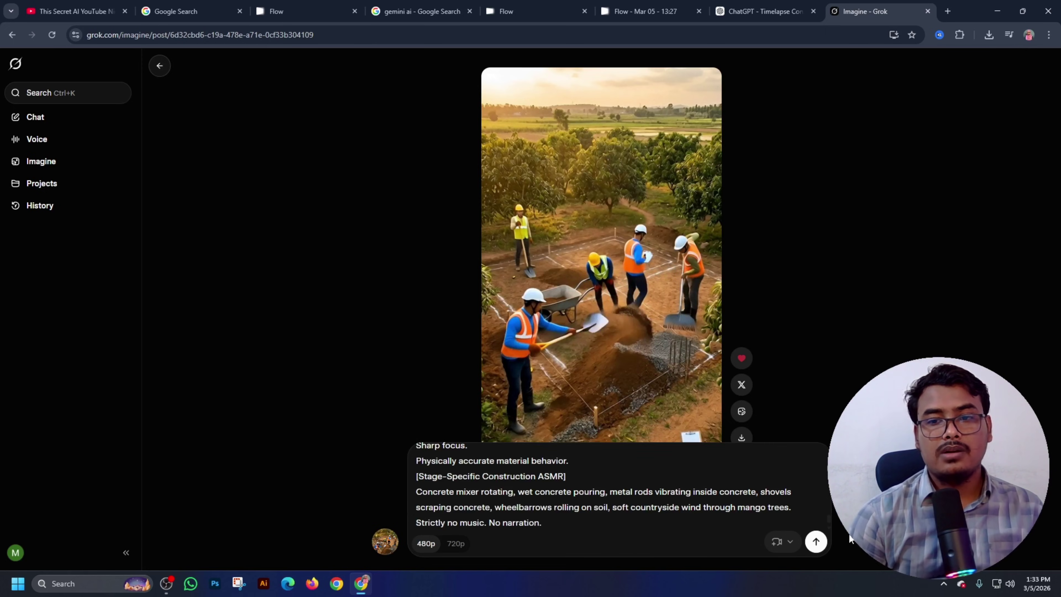
left_click(816, 542)
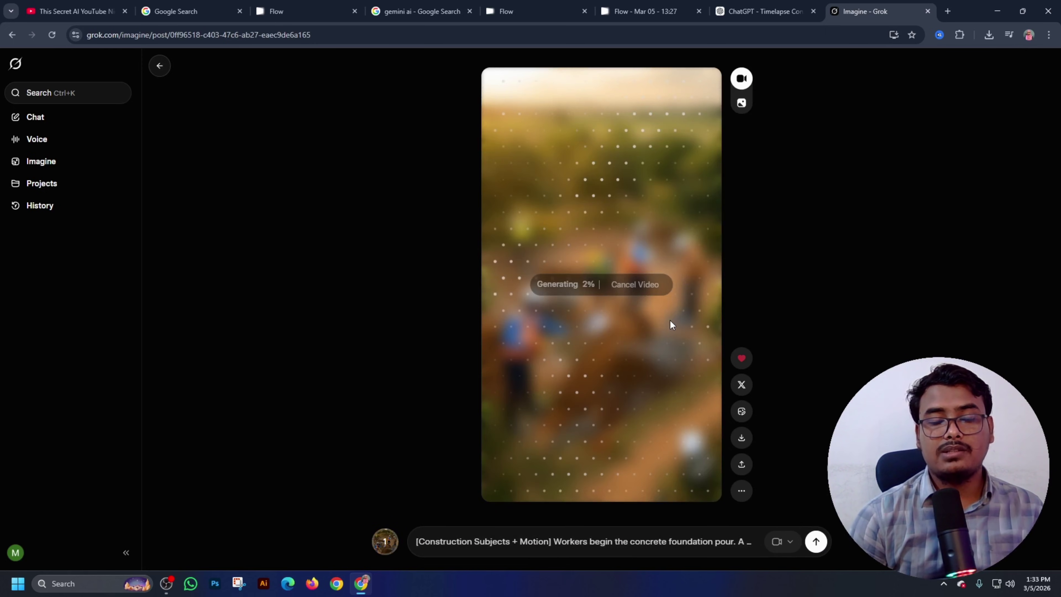
Request the next stage prompt from the ChatGPT timelapse GPT by sending "4".
left_click(754, 6)
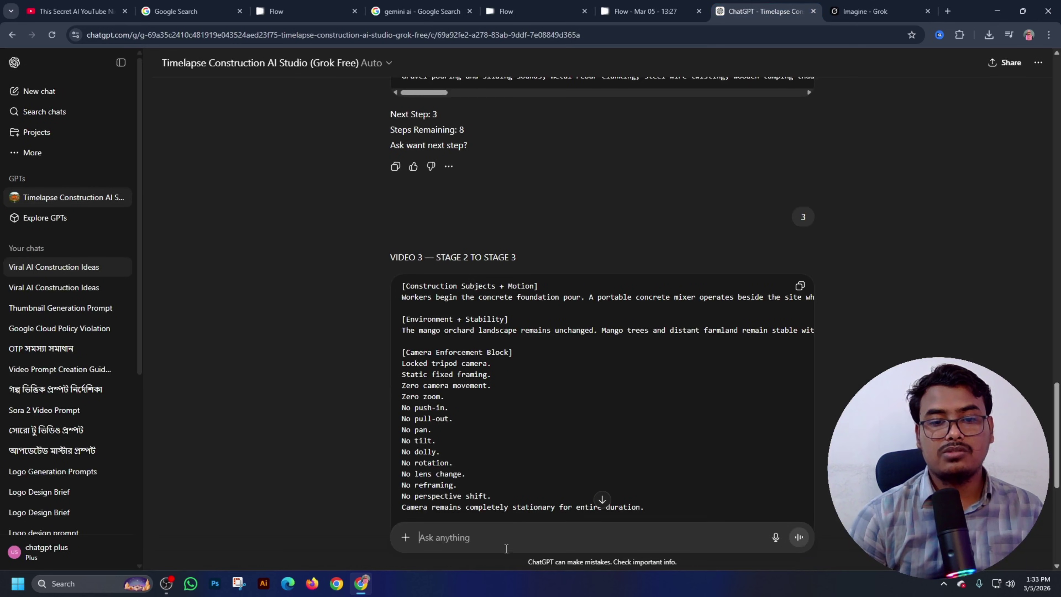
type("4")
key("Return")
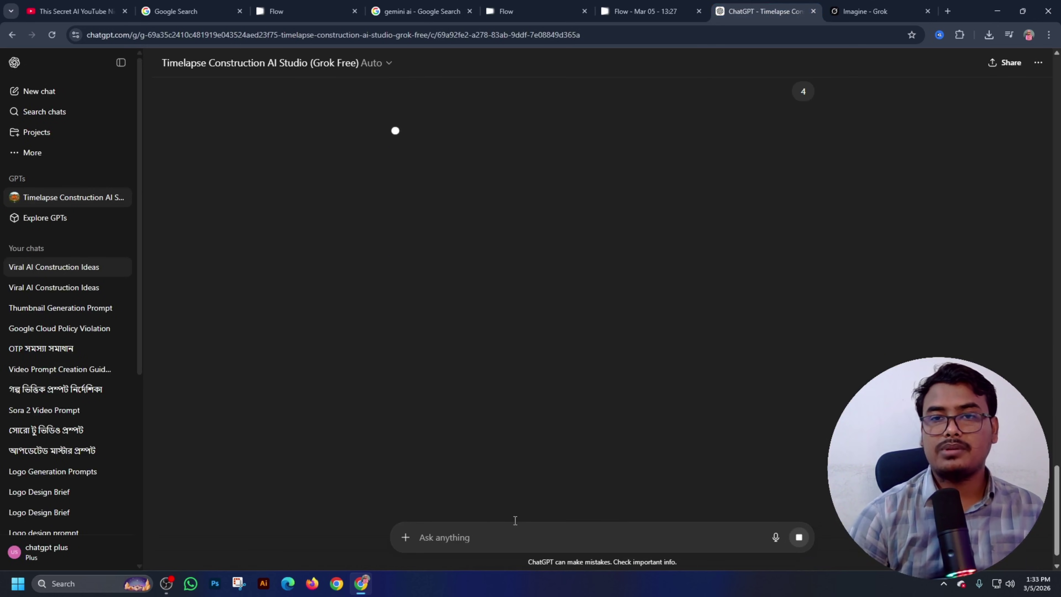
scroll(602, 344, "up", 3)
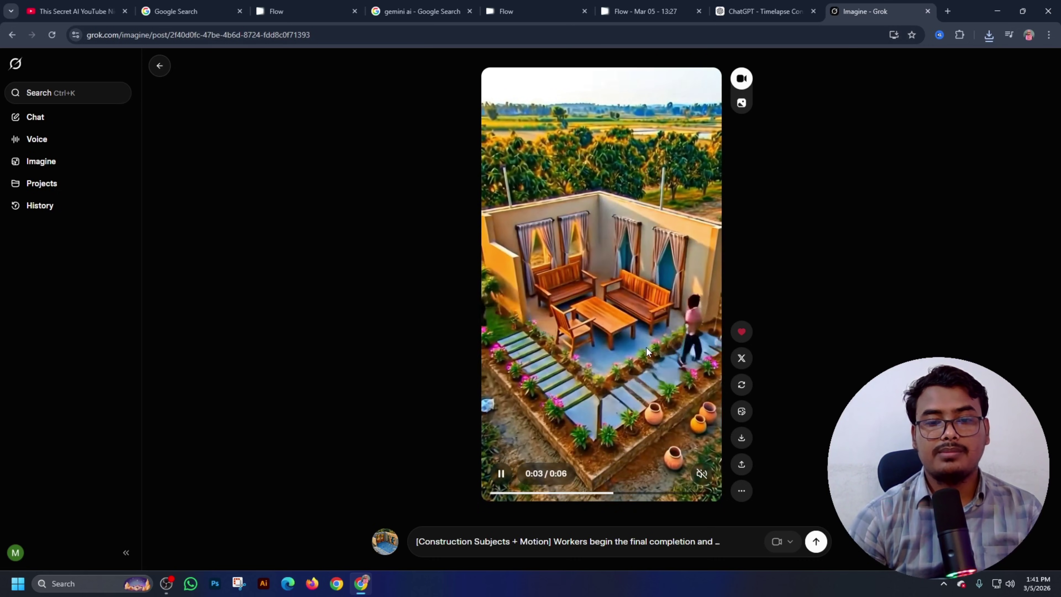
Leave the final Grok video, and in ChatGPT dictate and send a Bengali request for a background sound prompt to use in Gemini.
left_click(159, 66)
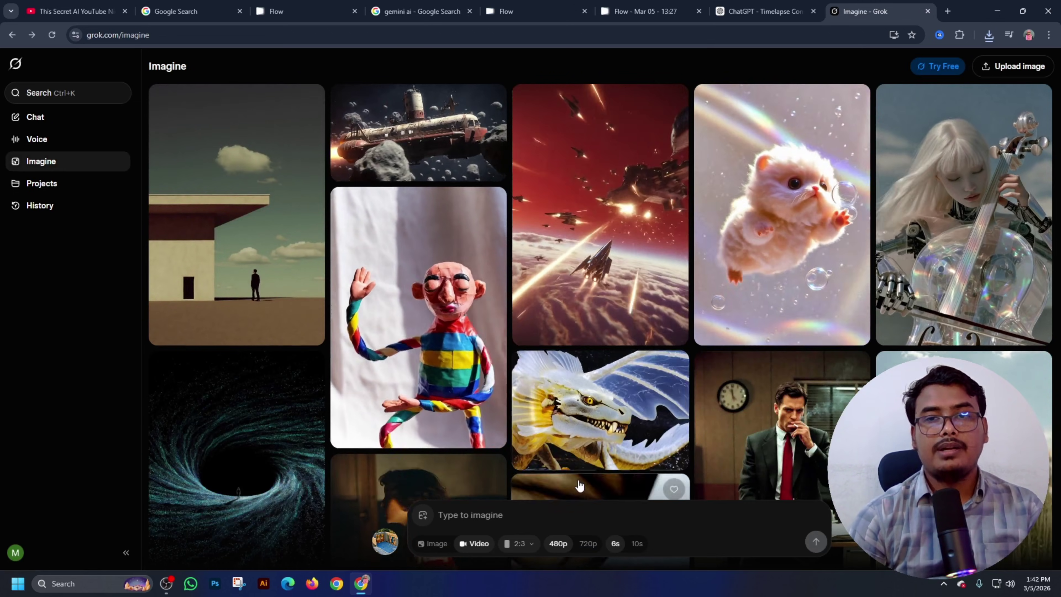
left_click(756, 5)
scroll(577, 402, "down", 5)
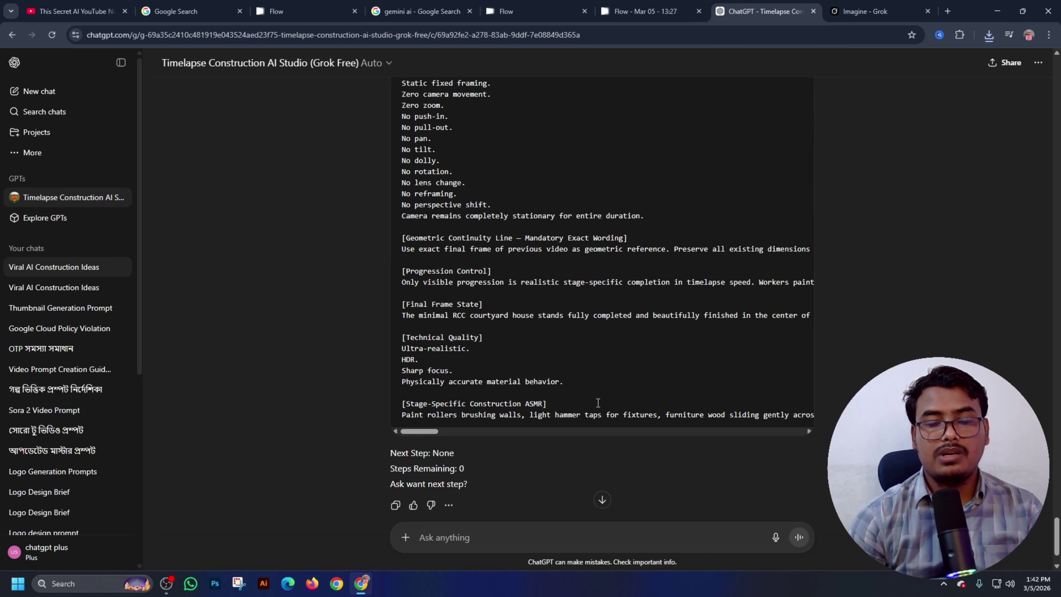
scroll(597, 402, "down", 1)
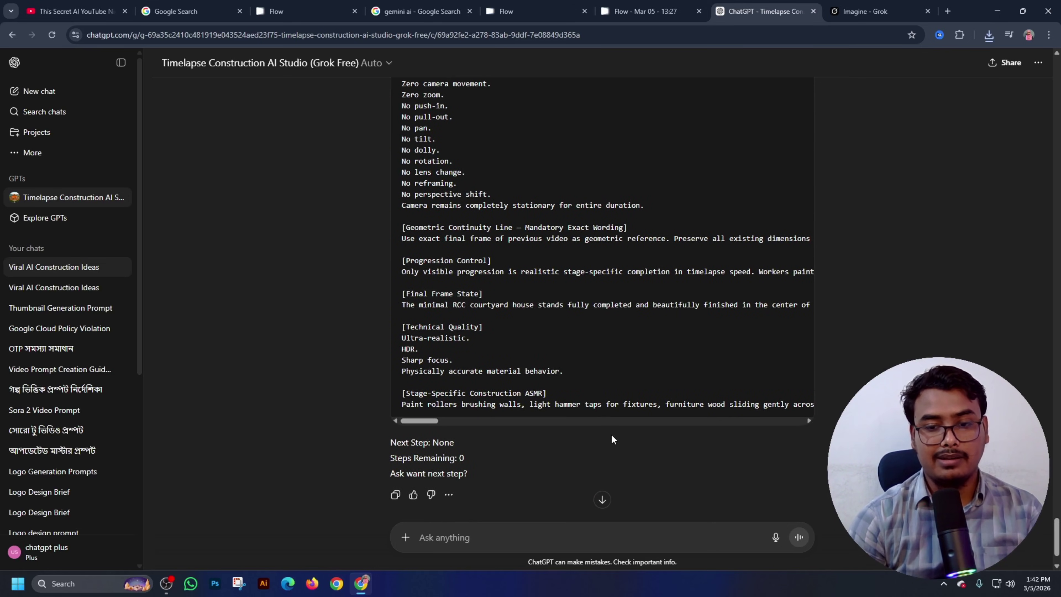
left_click(776, 538)
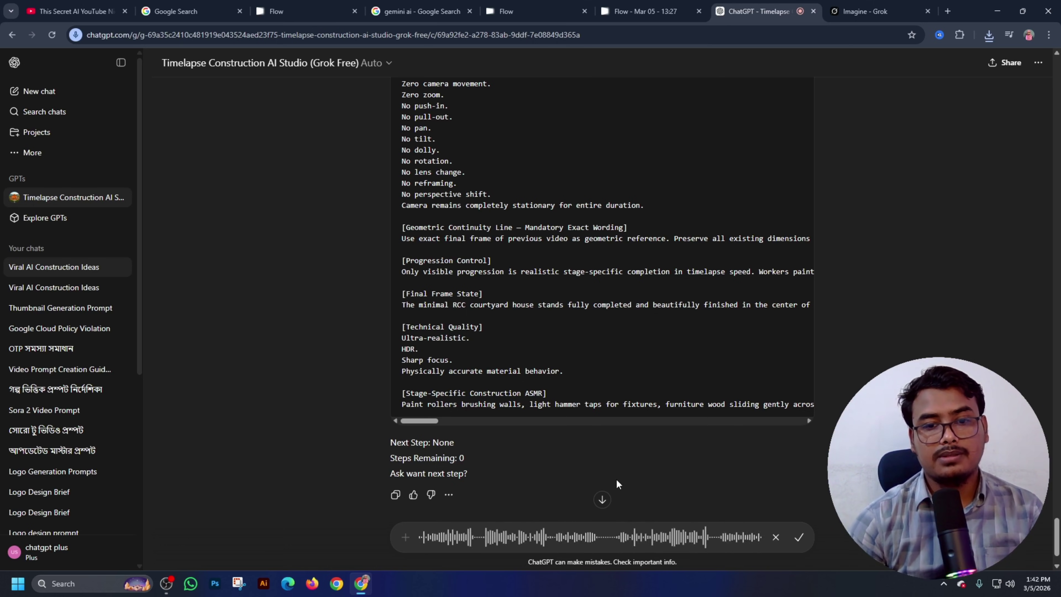
left_click(798, 536)
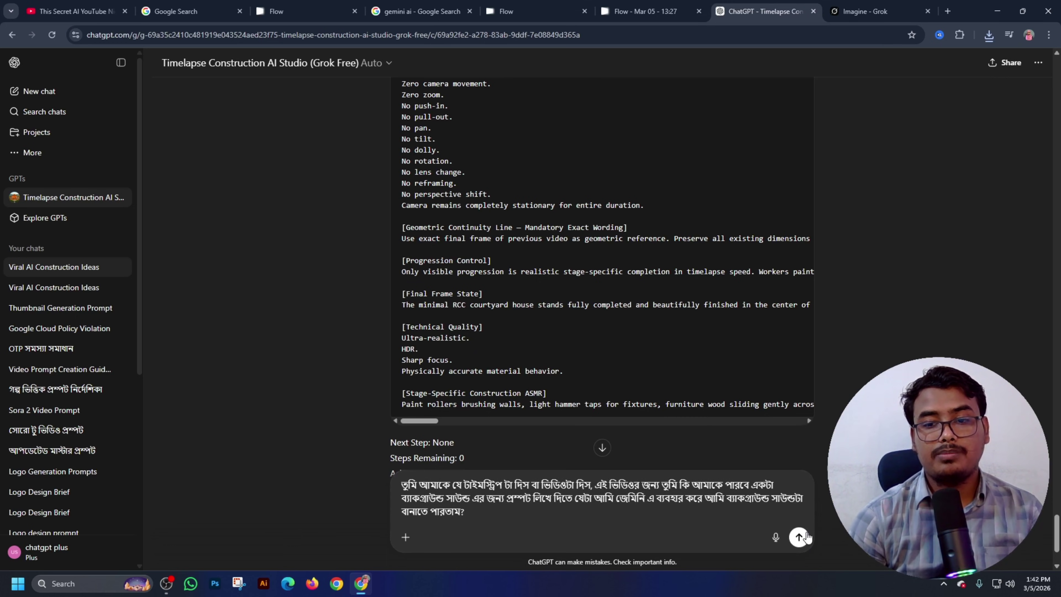
key("Return")
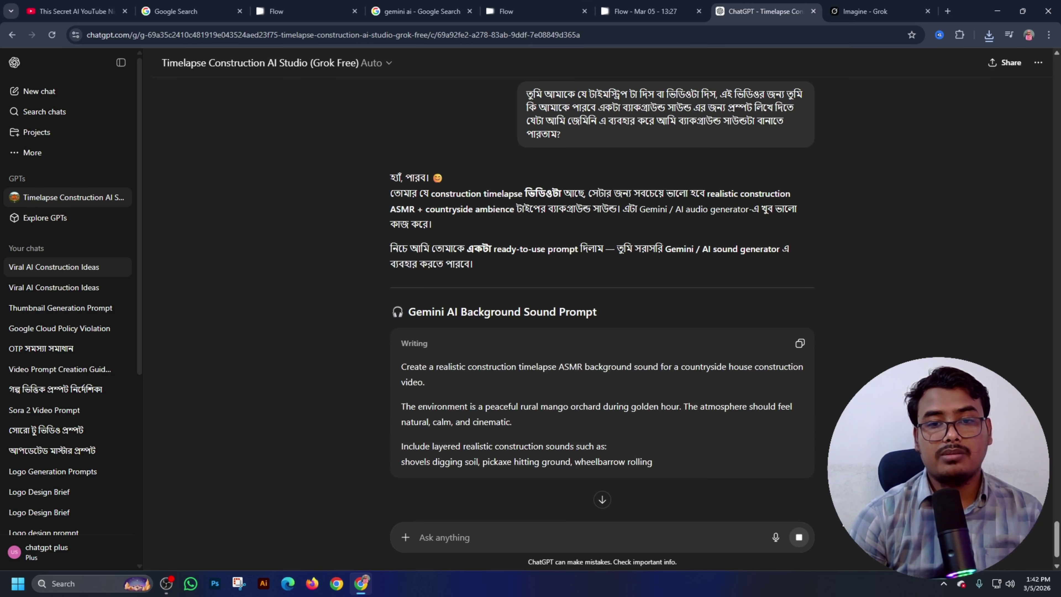
Review the Gemini AI Background Sound Prompt in the reply and copy it.
scroll(625, 441, "down", 1)
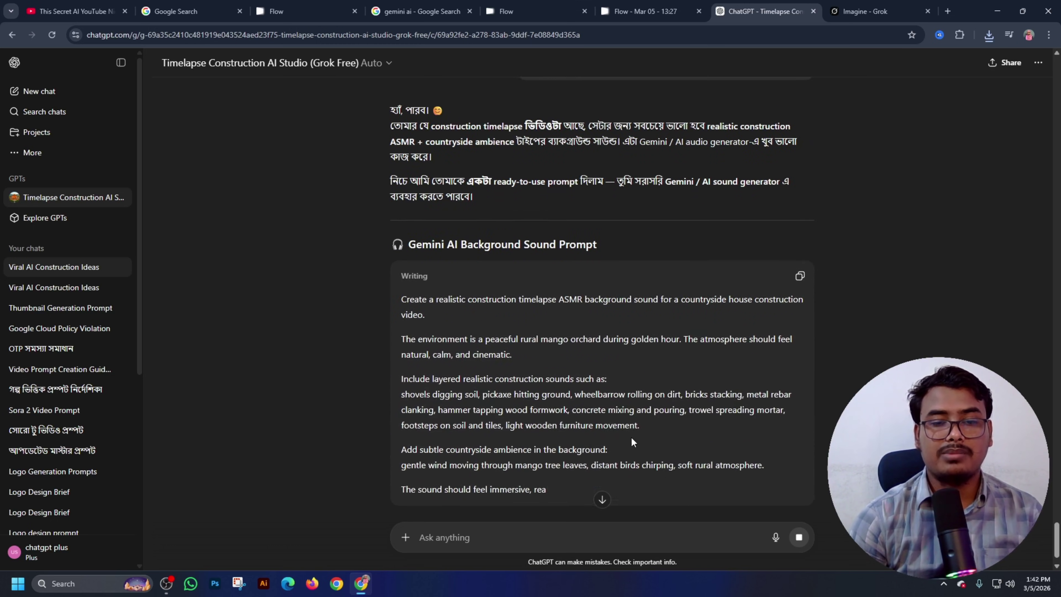
scroll(625, 436, "down", 3)
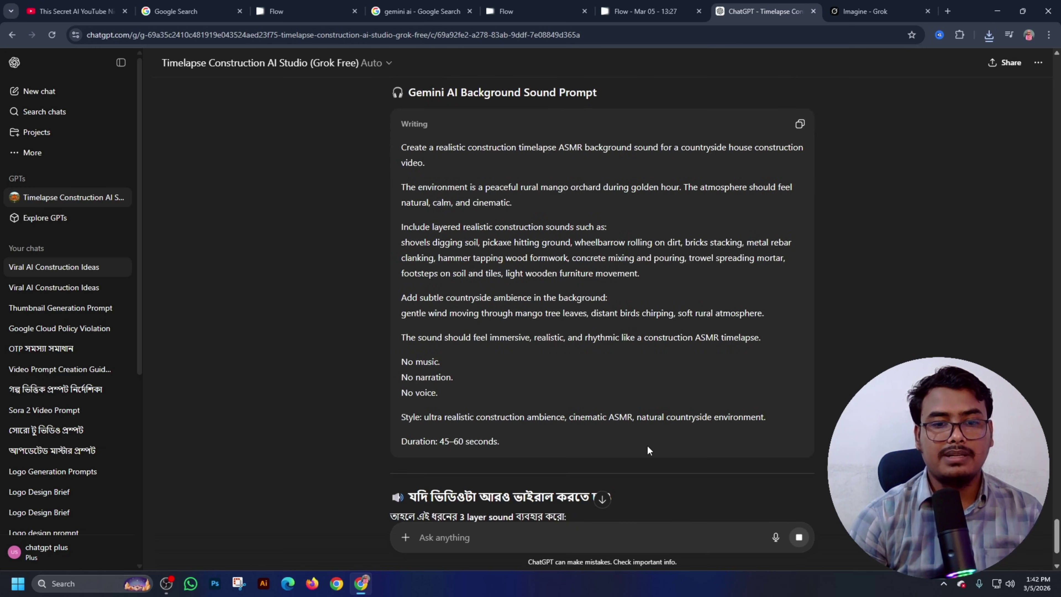
scroll(758, 274, "up", 2)
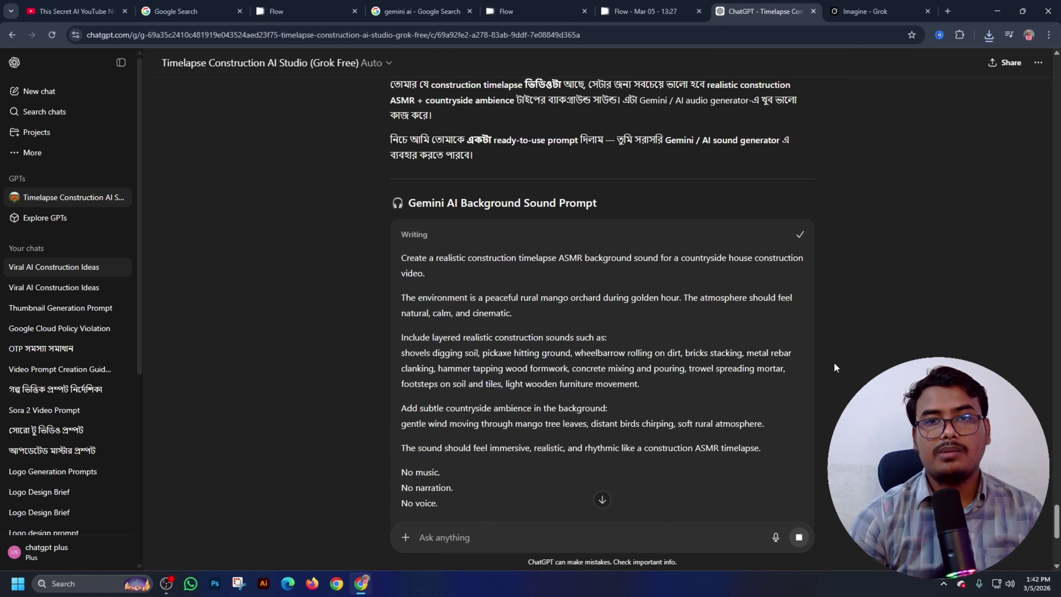
Open Google Gemini from the search results, choose Create music, paste the background sound prompt and generate the track.
left_click(415, 12)
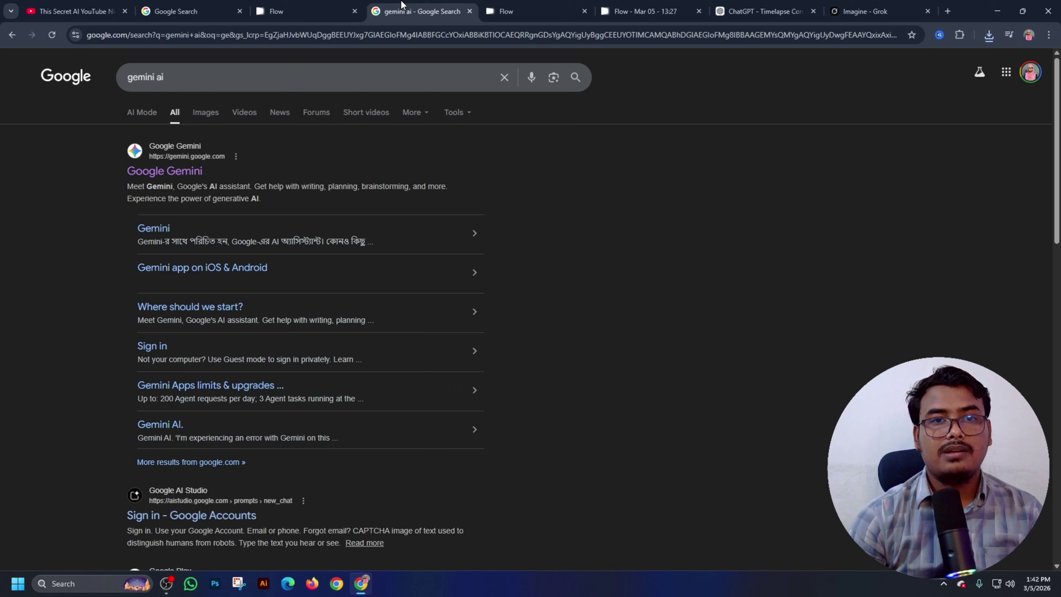
left_click(196, 171)
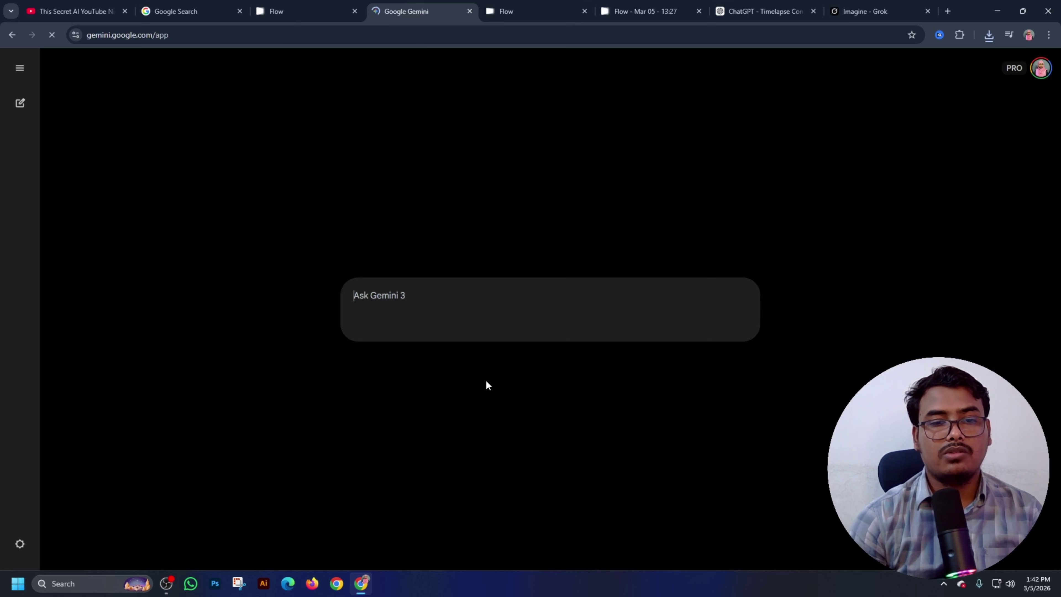
left_click(507, 371)
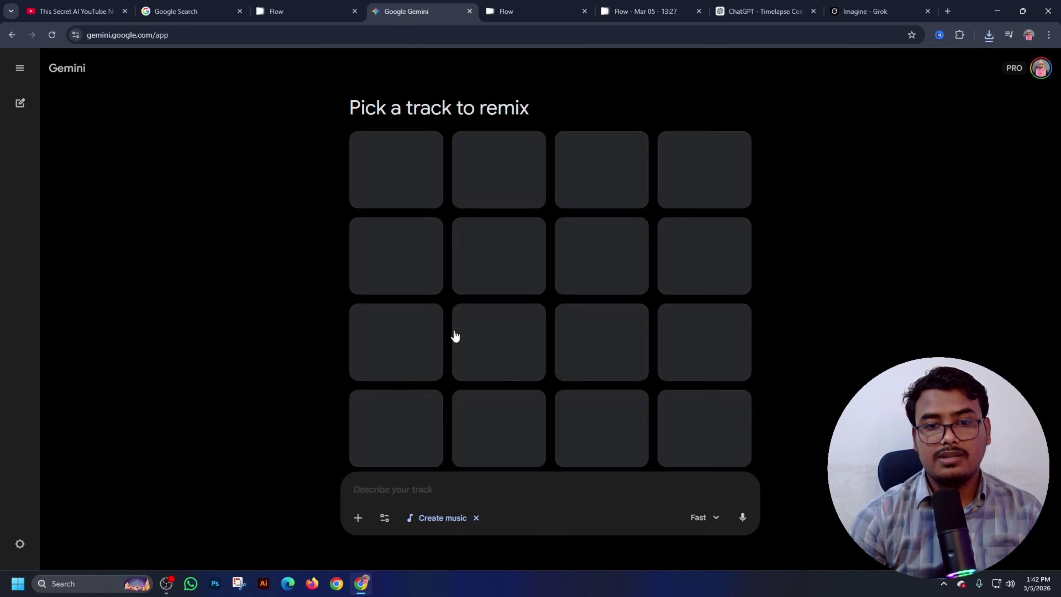
right_click(415, 486)
left_click(426, 383)
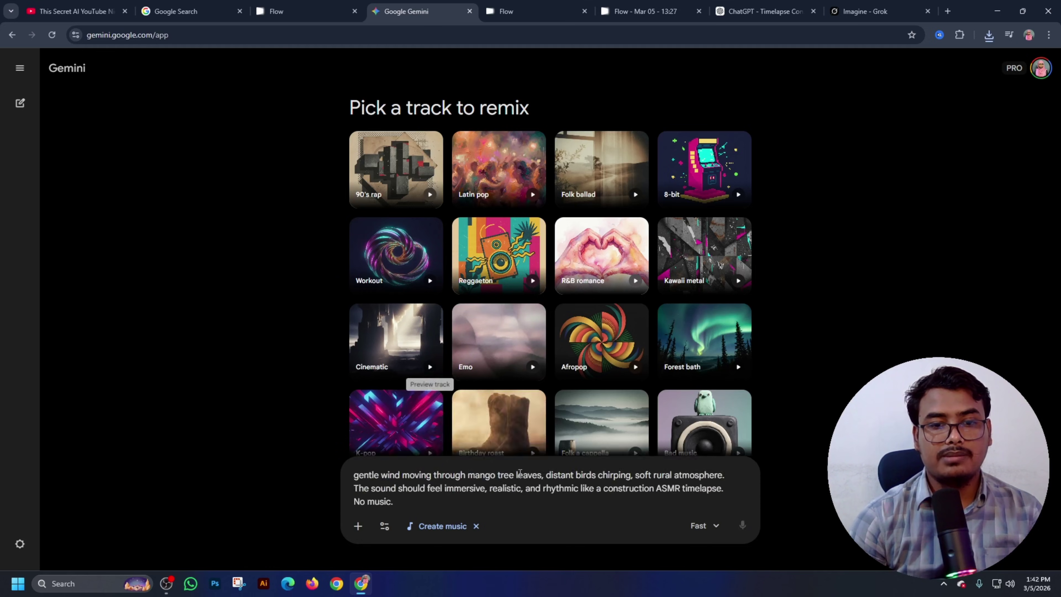
left_click(742, 526)
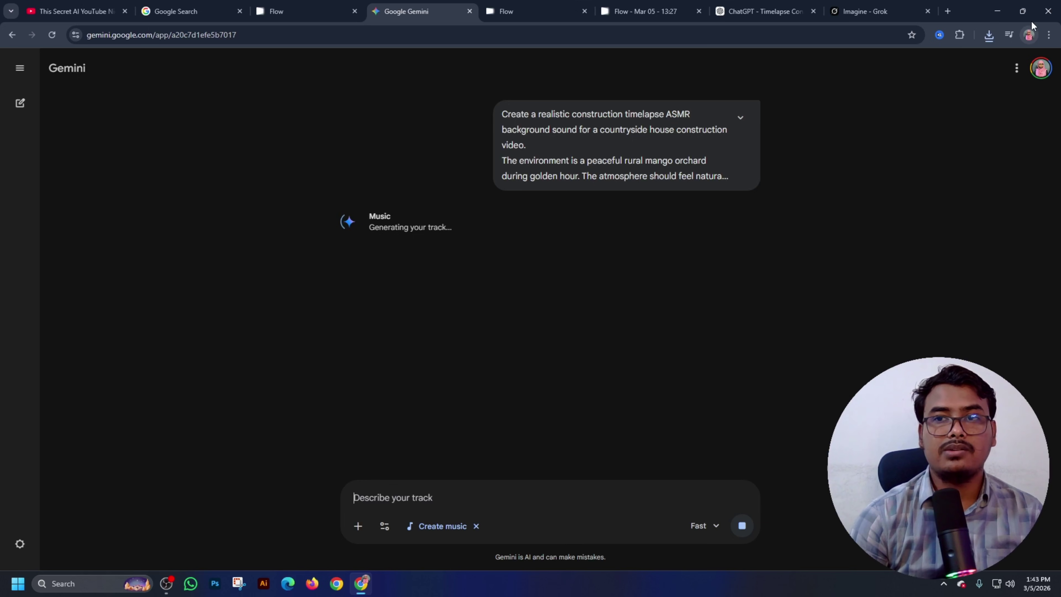
Switch to CapCut, create a new project and import the eleven Grok videos and the Ultrarealistic construction image from Downloads.
left_click(997, 11)
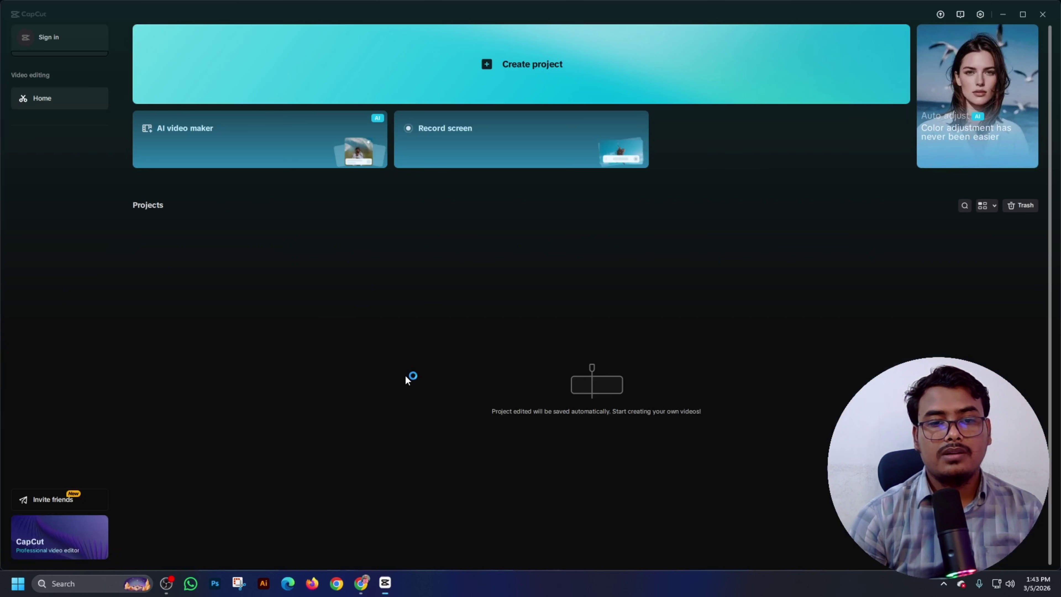
left_click(381, 65)
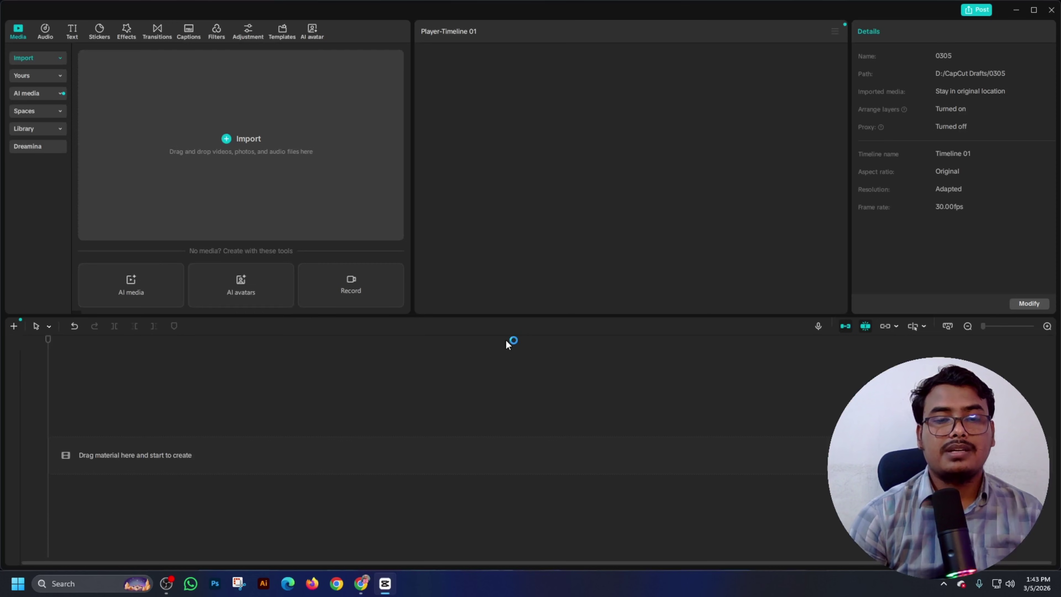
left_click(246, 100)
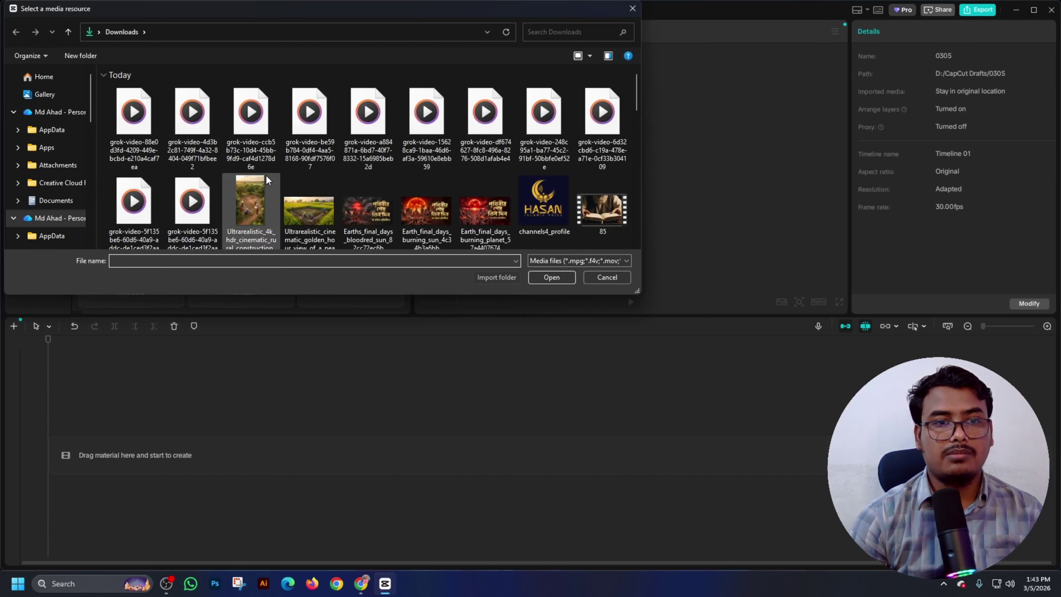
left_click(198, 212)
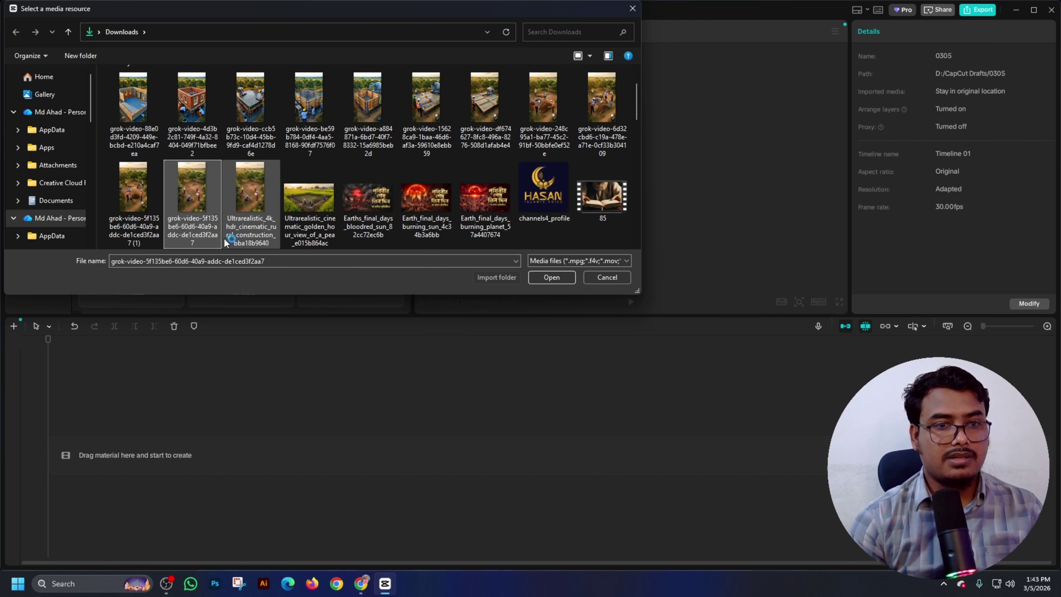
left_click(257, 208)
left_click(133, 104, "shift")
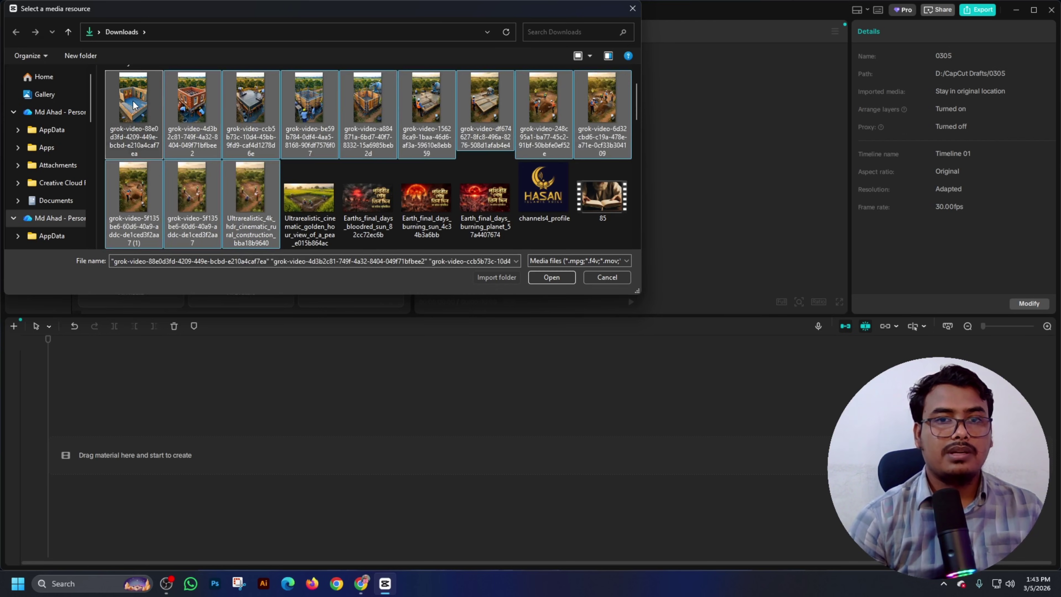
left_click(545, 282)
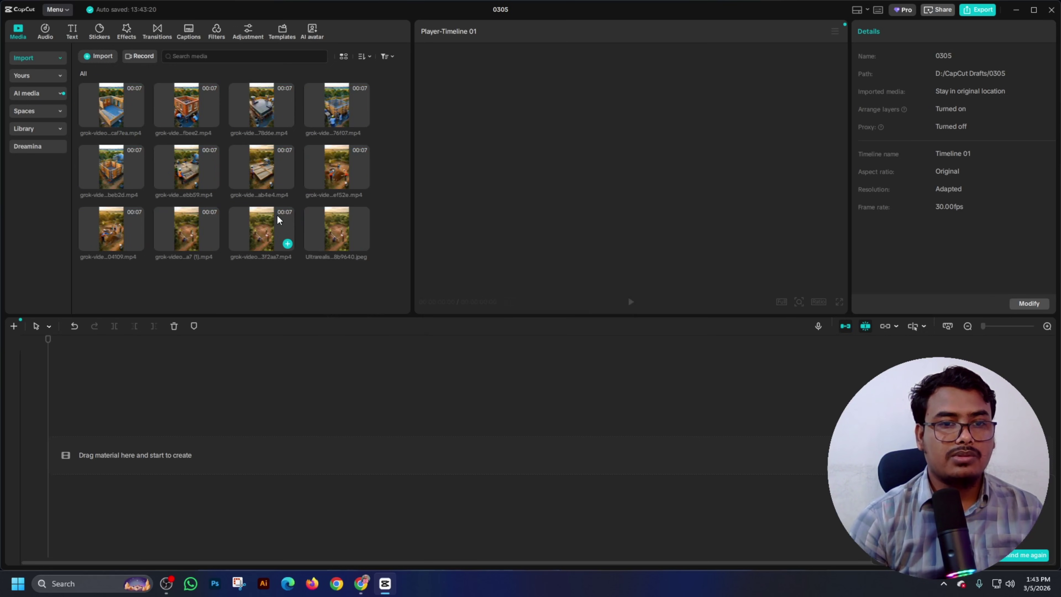
Place the grok-video-5f135be6 clip at the start of the timeline, preview its duplicate, and add the grok-video-6d32cbd6 clip directly after it.
left_click_drag(277, 214, 180, 455)
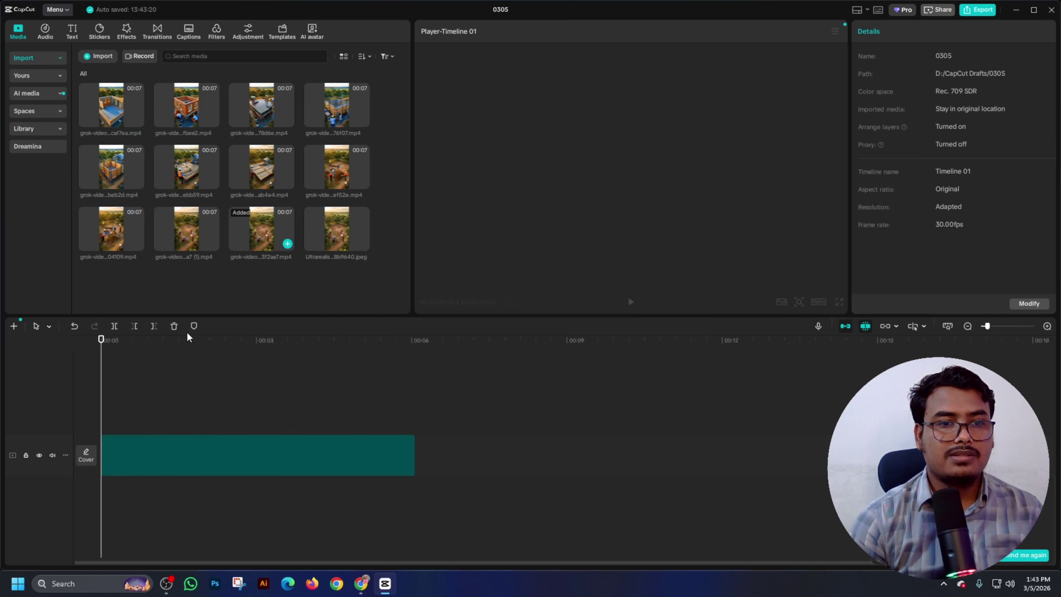
left_click(189, 236)
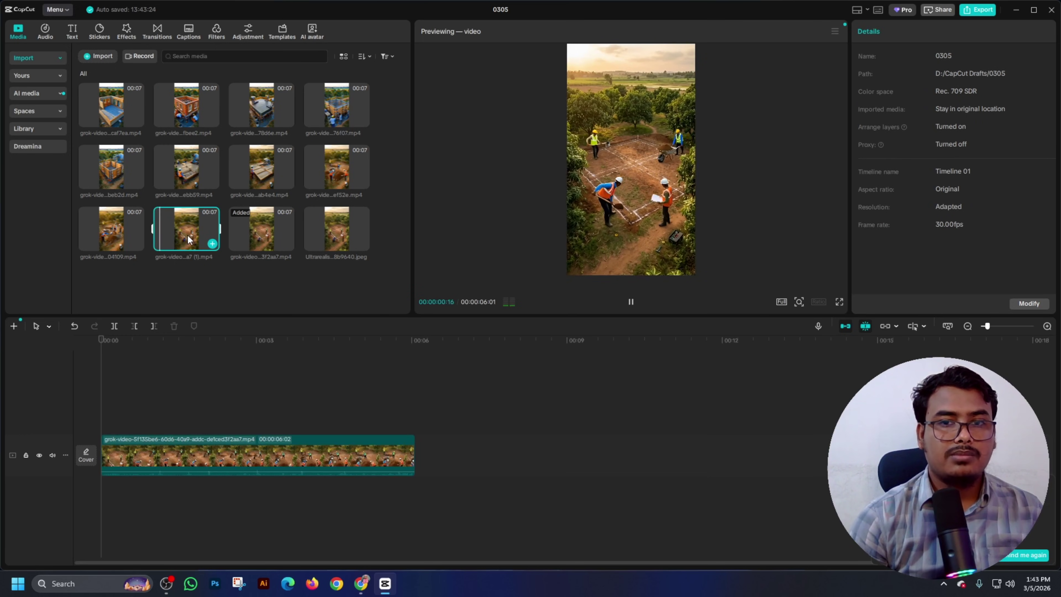
left_click(246, 467)
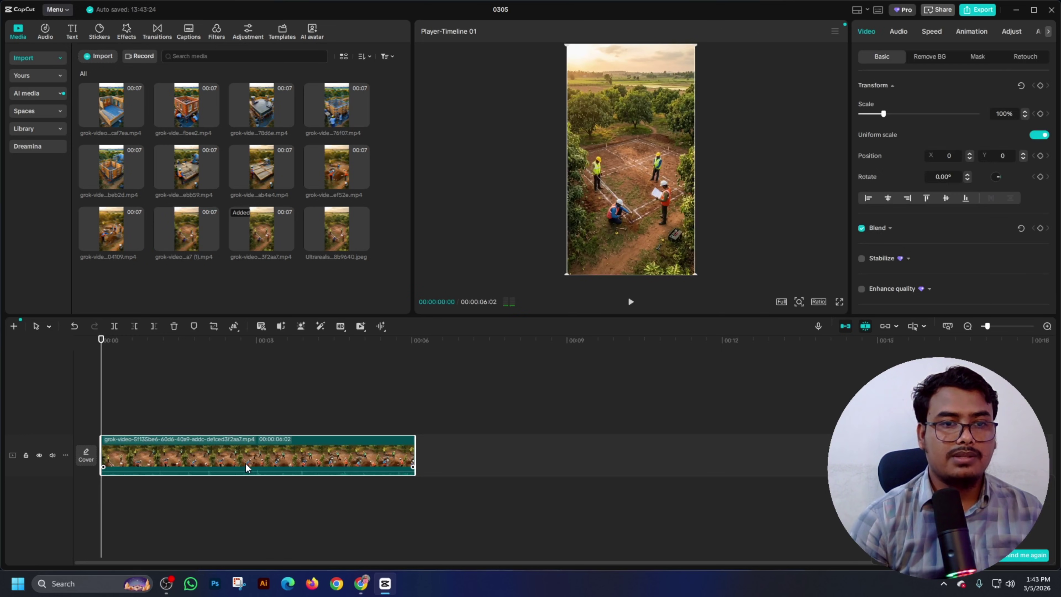
left_click(198, 237)
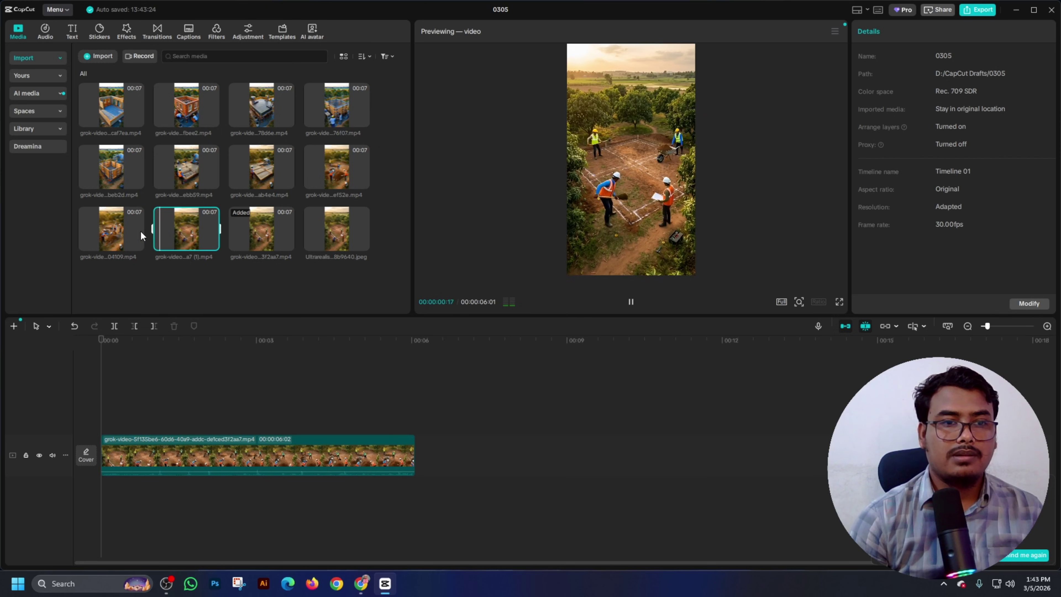
left_click_drag(140, 234, 466, 472)
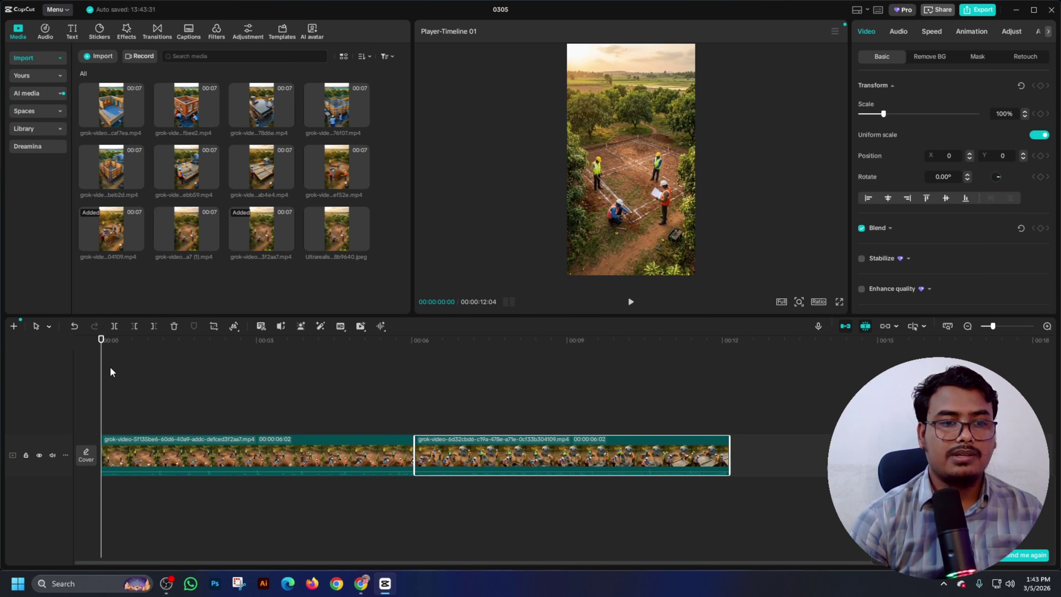
Scrub through the assembled clips, return the playhead to the start, mute the video track and play the timeline.
left_click_drag(112, 372, 566, 434)
left_click_drag(993, 327, 985, 330)
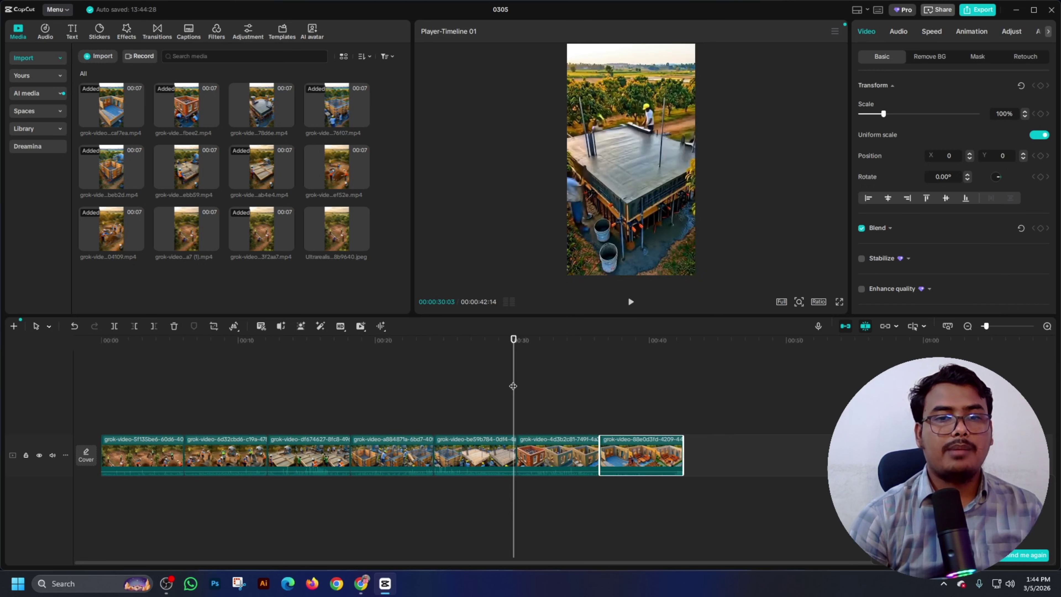
left_click_drag(500, 391, 104, 468)
left_click(53, 457)
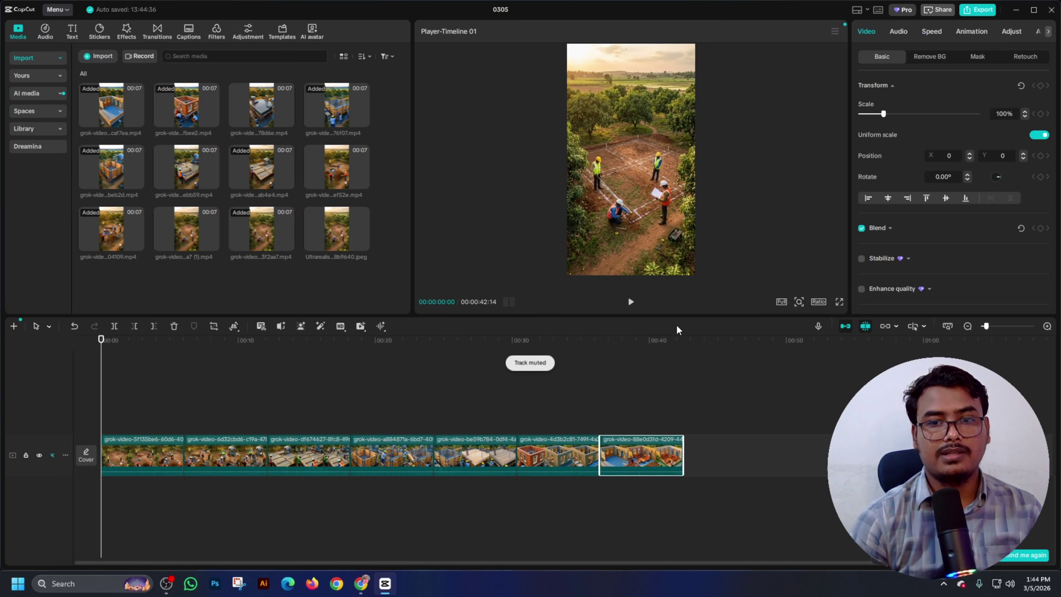
left_click(631, 302)
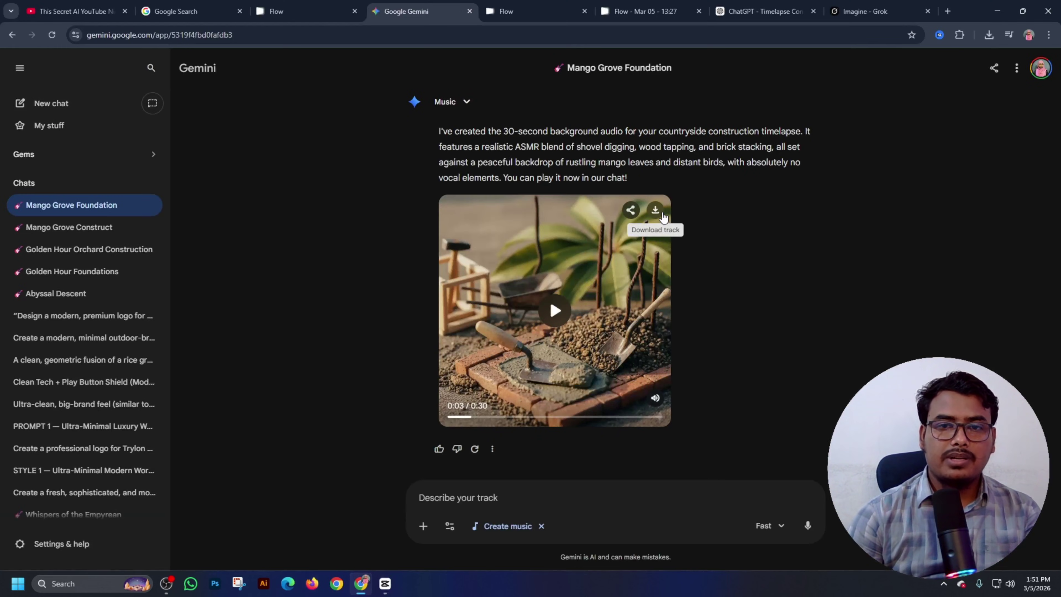
In Gemini, download the 30-second Mango Grove Foundation track as an MP3.
left_click(655, 209)
left_click(673, 260)
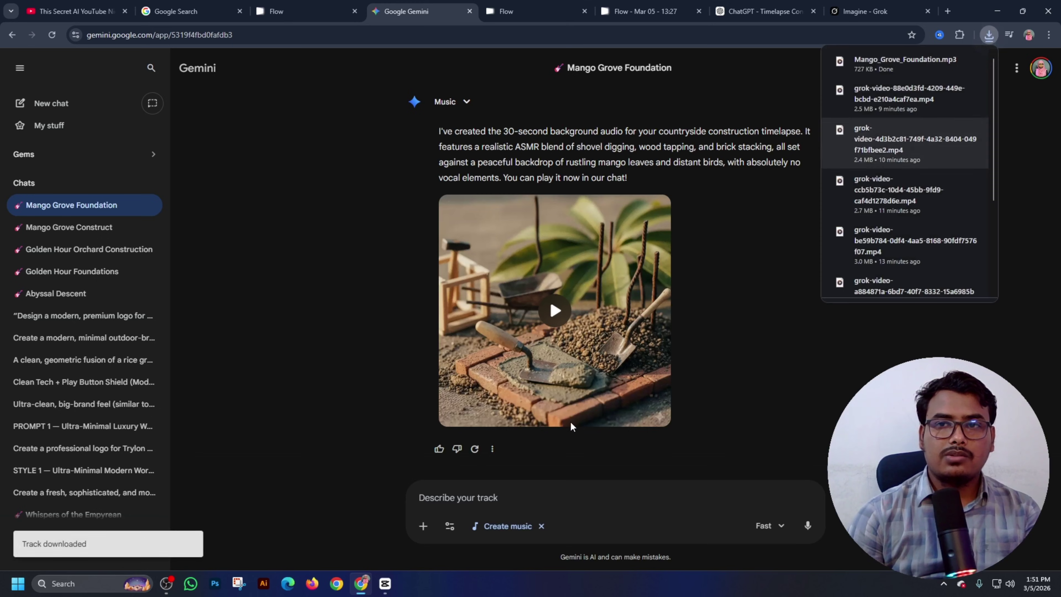
Switch to CapCut and unmute the video track.
left_click(386, 586)
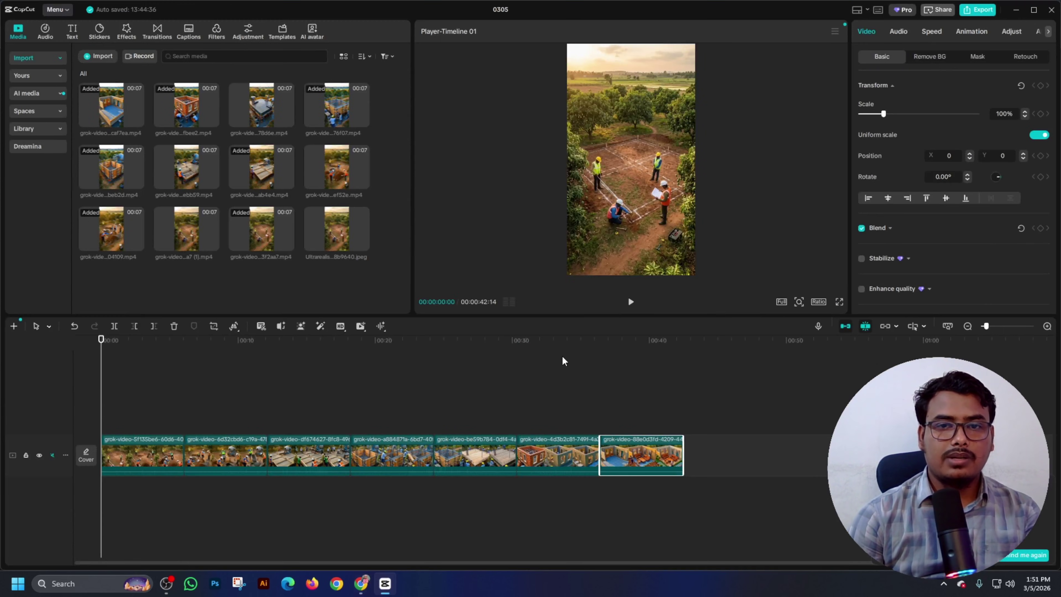
left_click(52, 455)
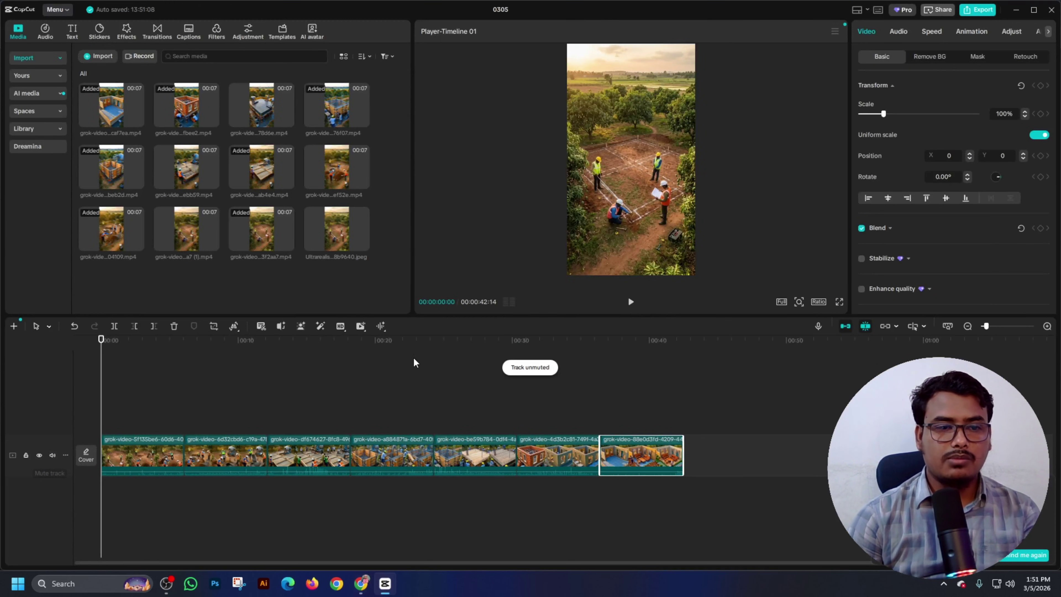
Raise the volume of all clips on the timeline to 20.0 dB during playback, and return the playhead to the start.
left_click(721, 495)
left_click_drag(722, 495, 107, 427)
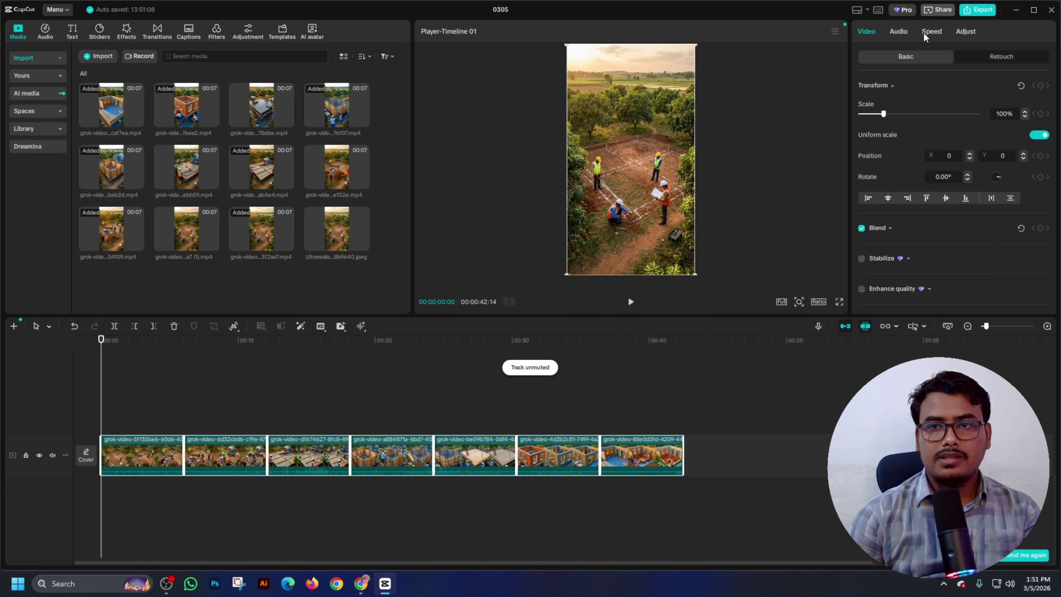
left_click(901, 32)
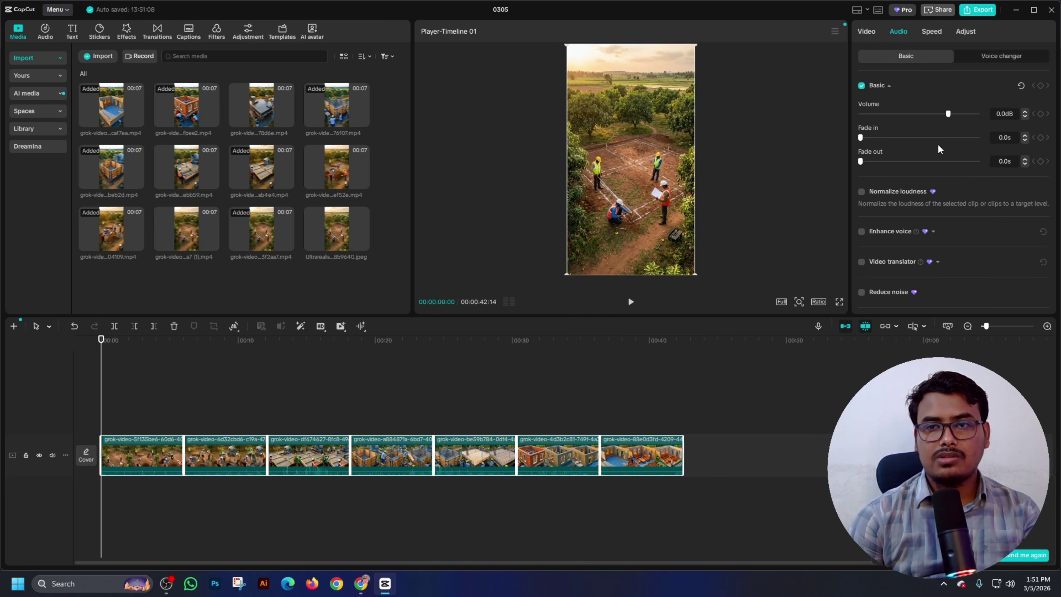
left_click_drag(952, 115, 966, 115)
left_click(631, 303)
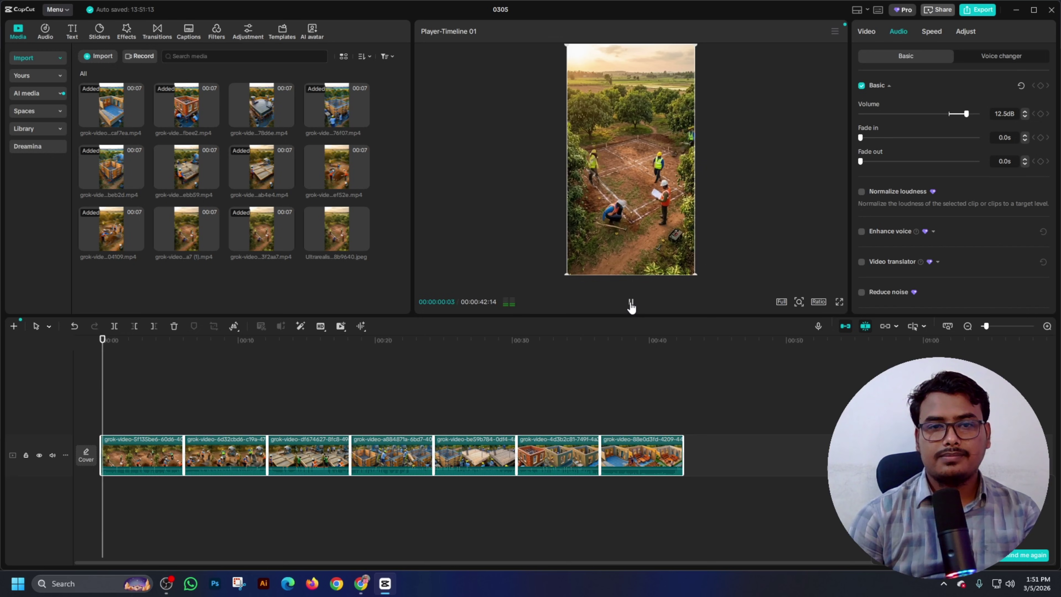
left_click_drag(966, 114, 973, 114)
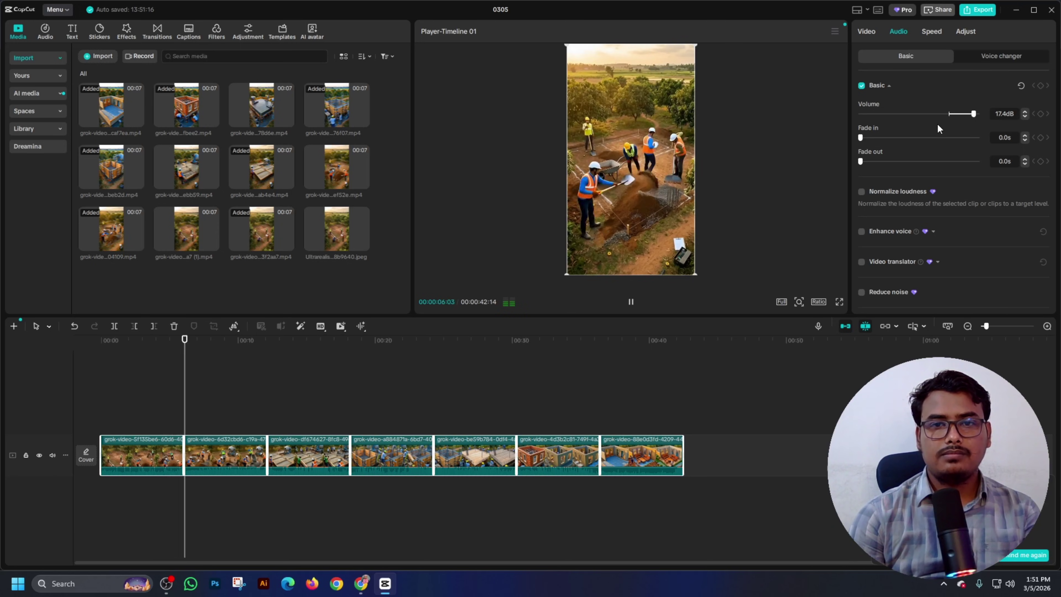
left_click_drag(974, 113, 986, 110)
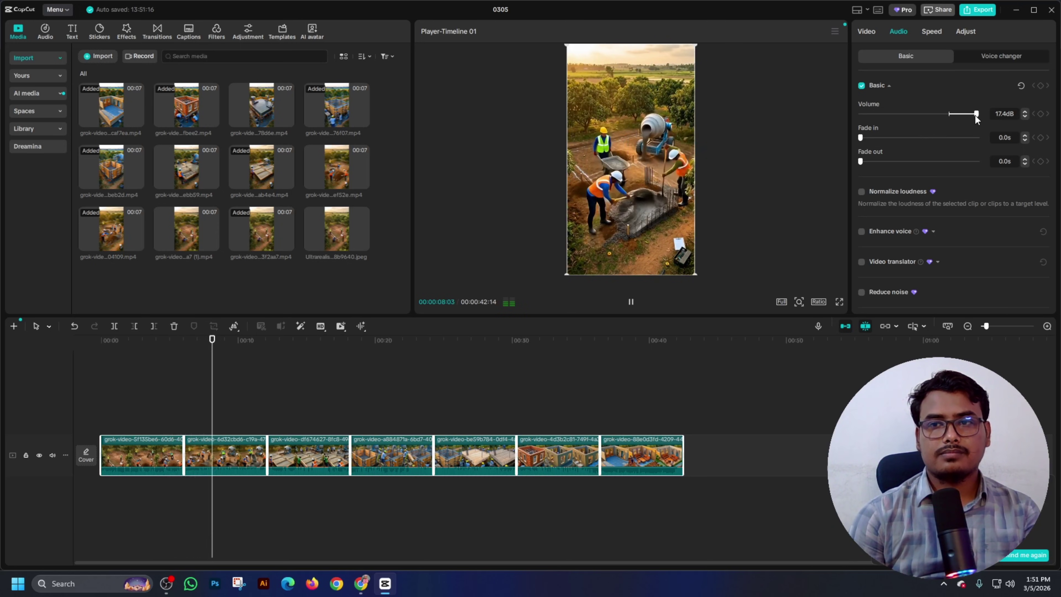
left_click(632, 301)
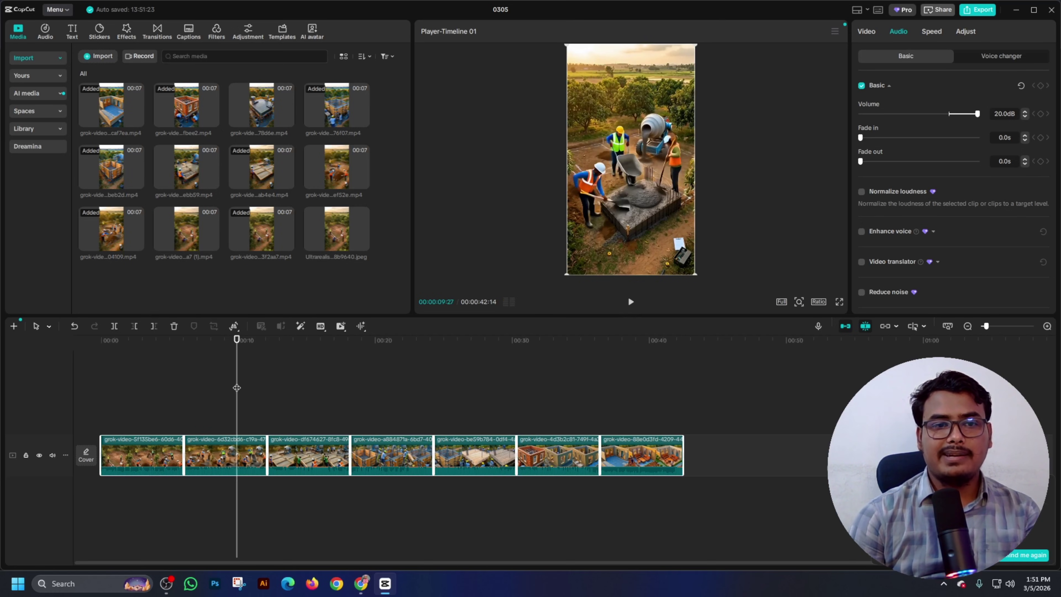
left_click_drag(237, 387, 83, 355)
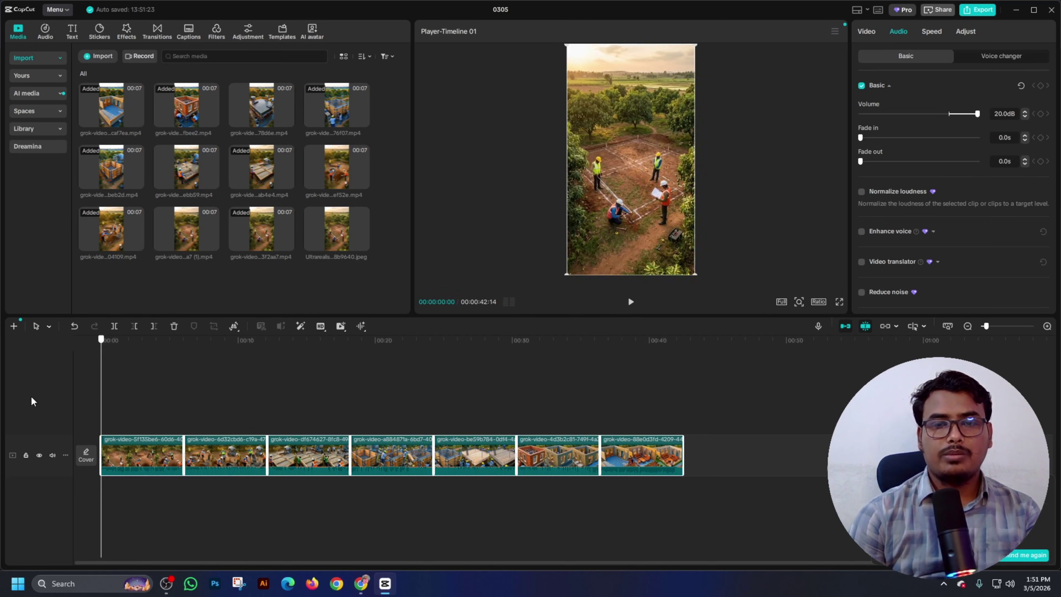
left_click_drag(32, 401, 1, 377)
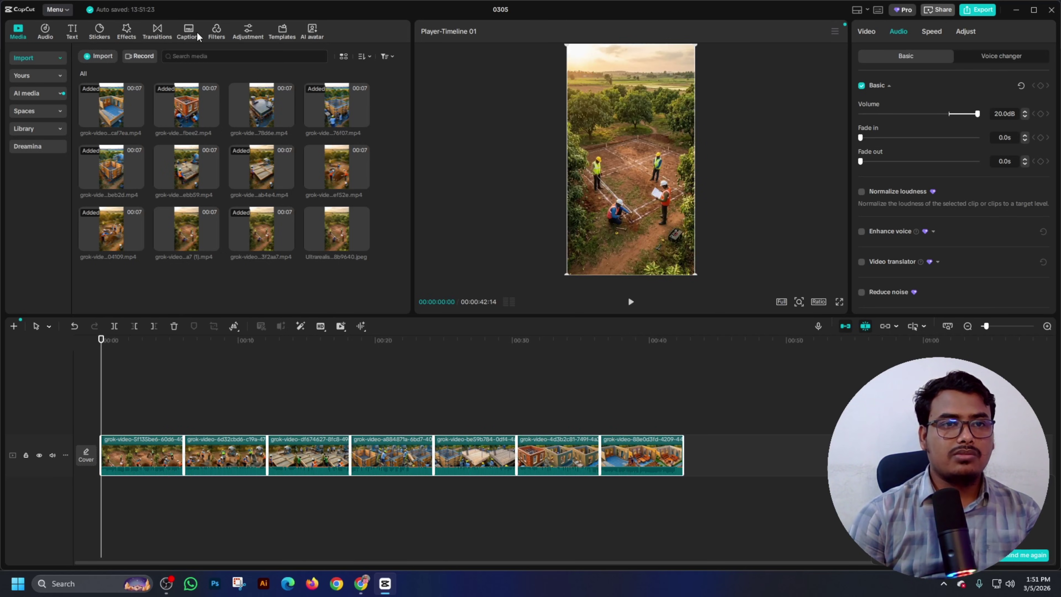
Preview the Renoir and Life's Journey filters, apply Life's Journey over the full length of the timeline and scrub the opening clip.
left_click(214, 36)
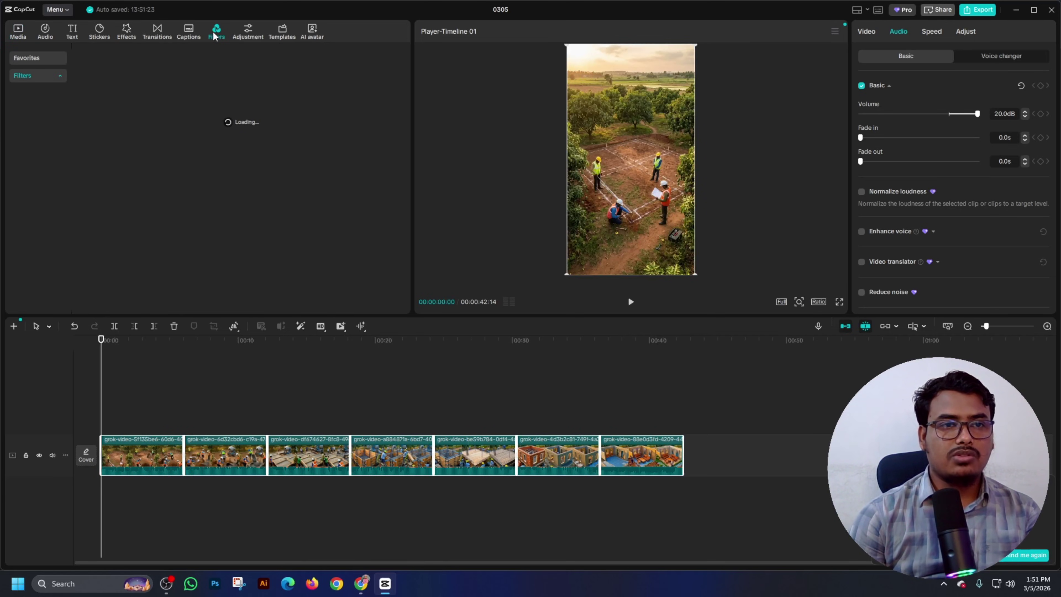
left_click(123, 33)
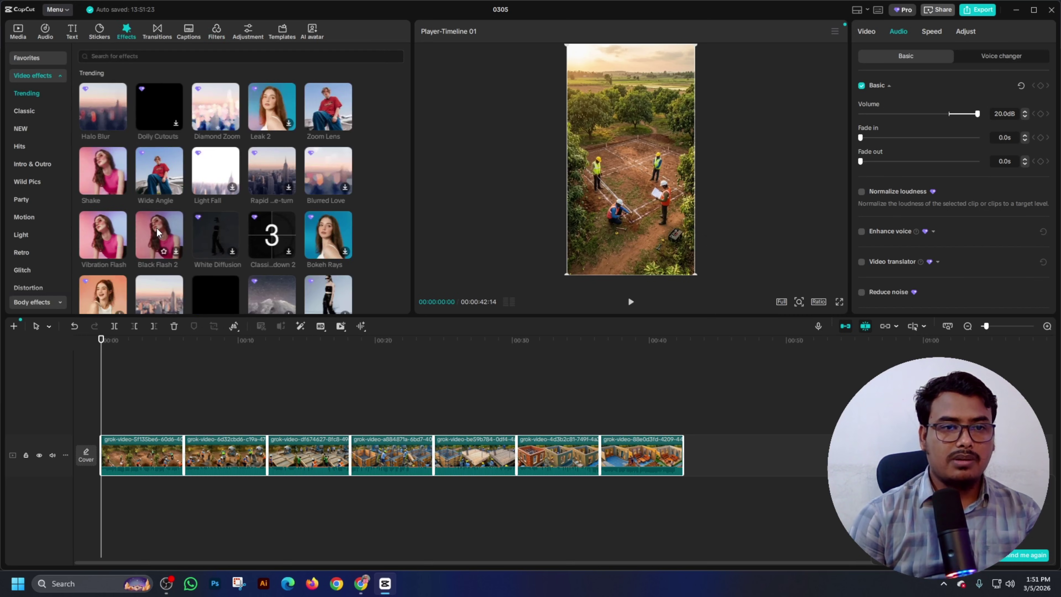
left_click(216, 30)
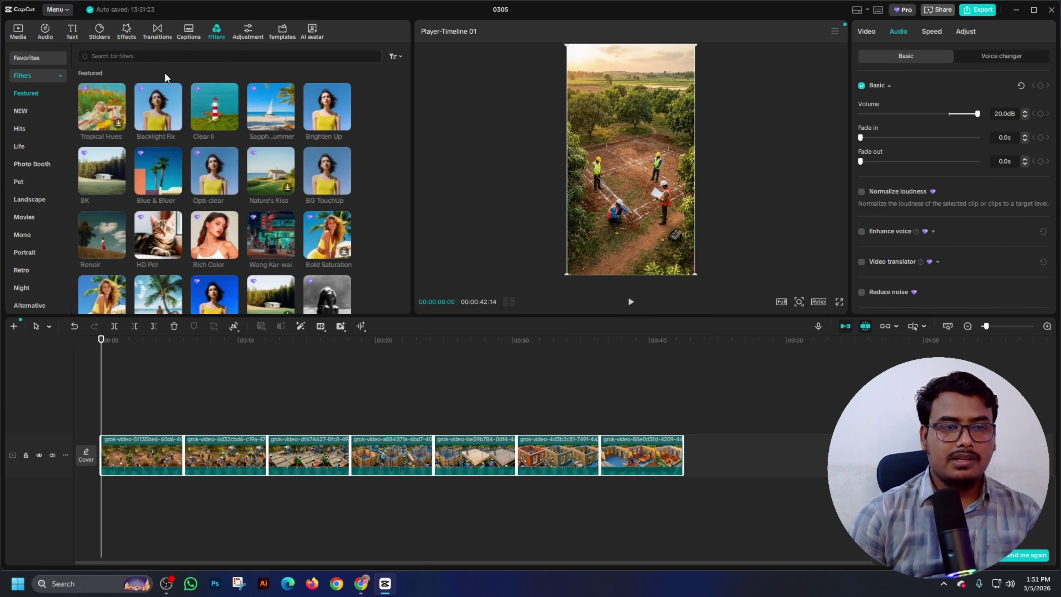
left_click(111, 238)
scroll(243, 250, "down", 2)
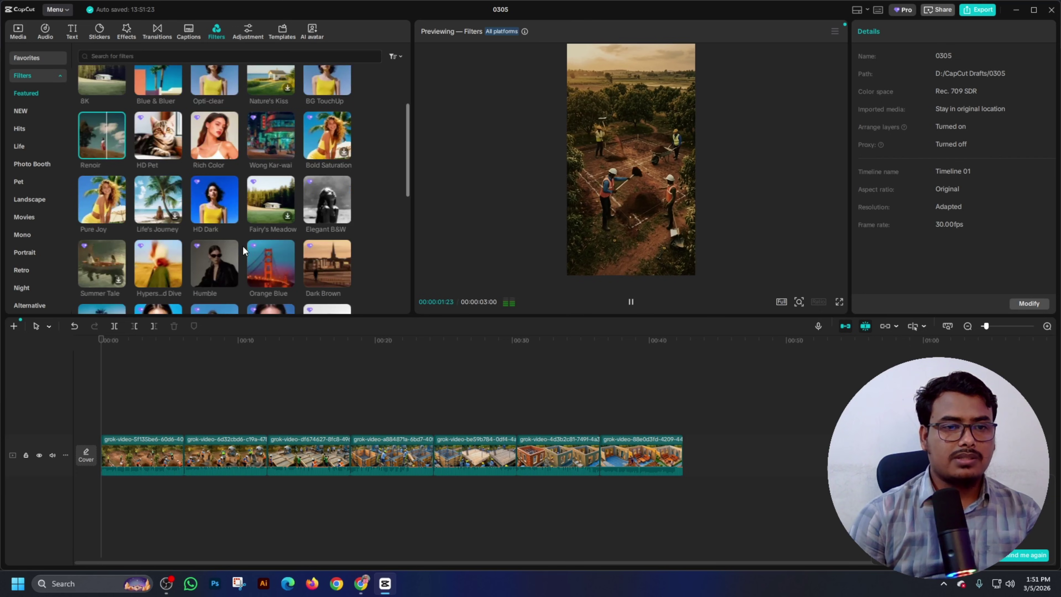
left_click(155, 203)
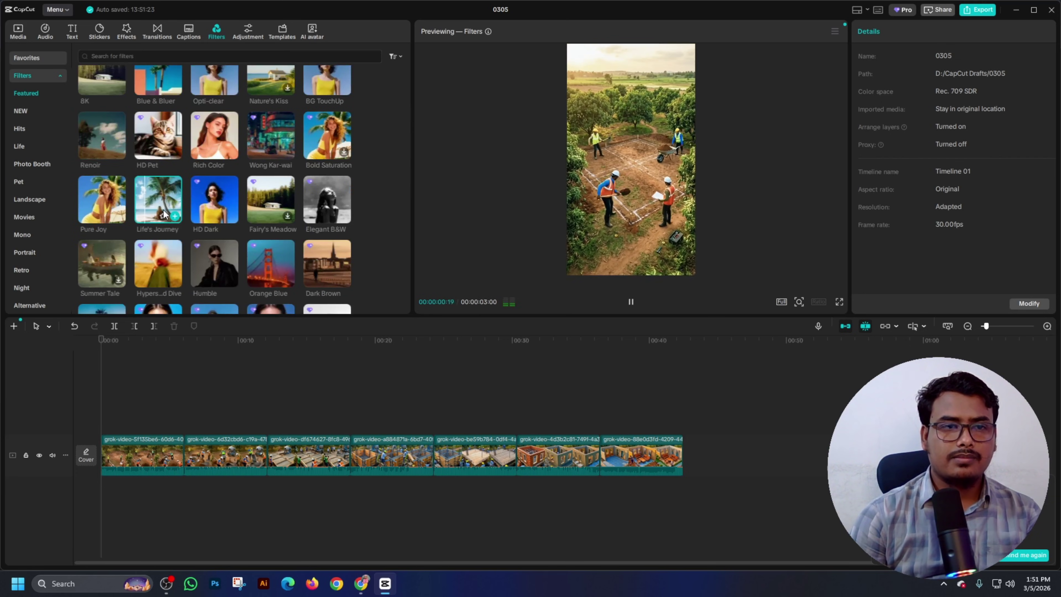
left_click_drag(153, 203, 683, 425)
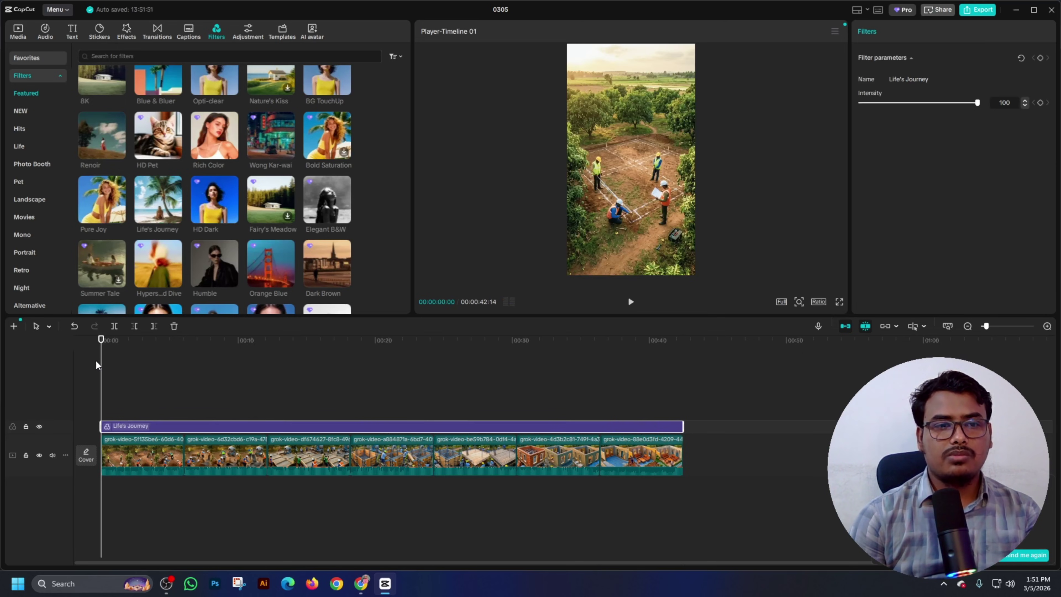
left_click_drag(99, 367, 147, 311)
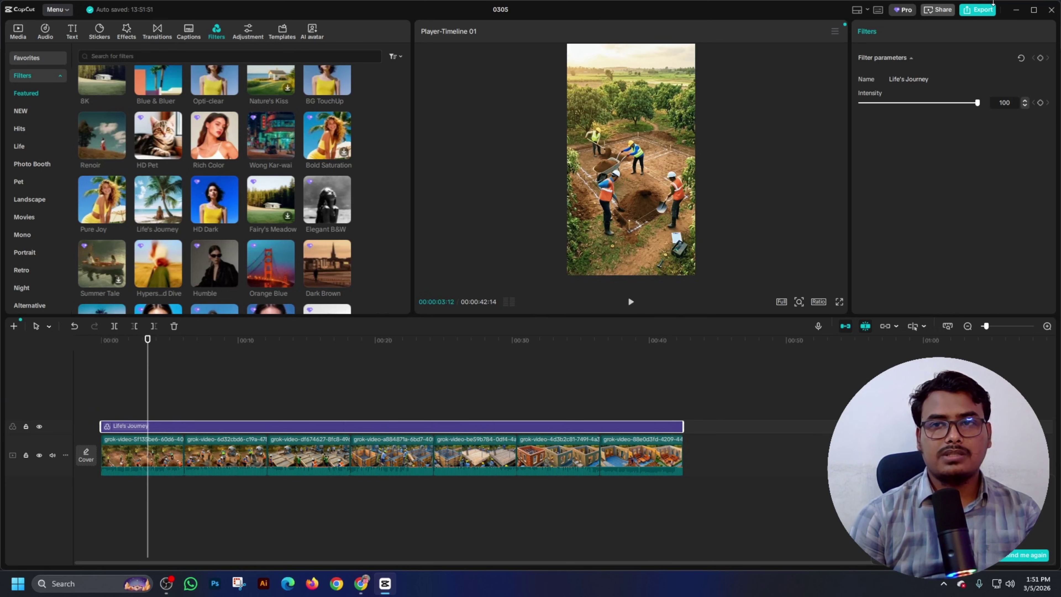
Export the timeline as reeeeel in 4K, H.264 mp4 at 30 fps with the recommended bit rate.
left_click(977, 12)
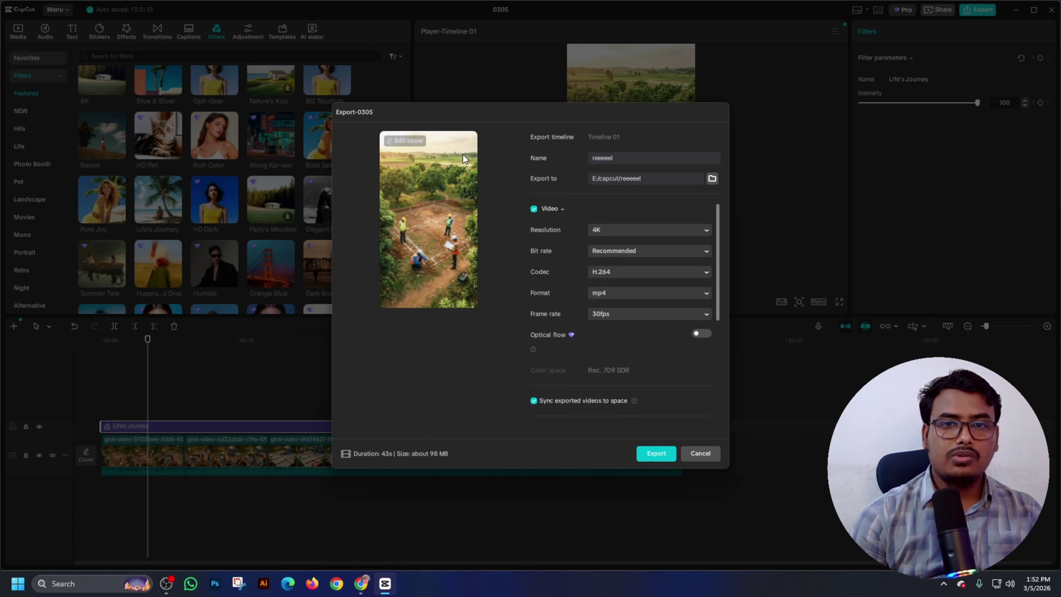
left_click(658, 457)
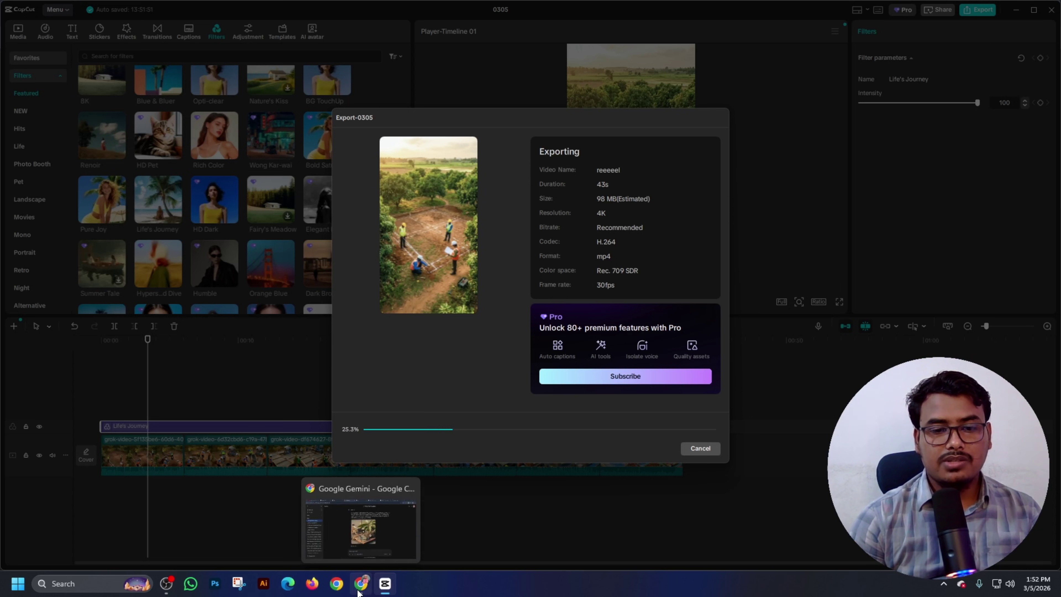
Switch to the ChatGPT Timelapse Construction AI Studio conversation in Chrome and review its background sound prompts.
left_click(357, 591)
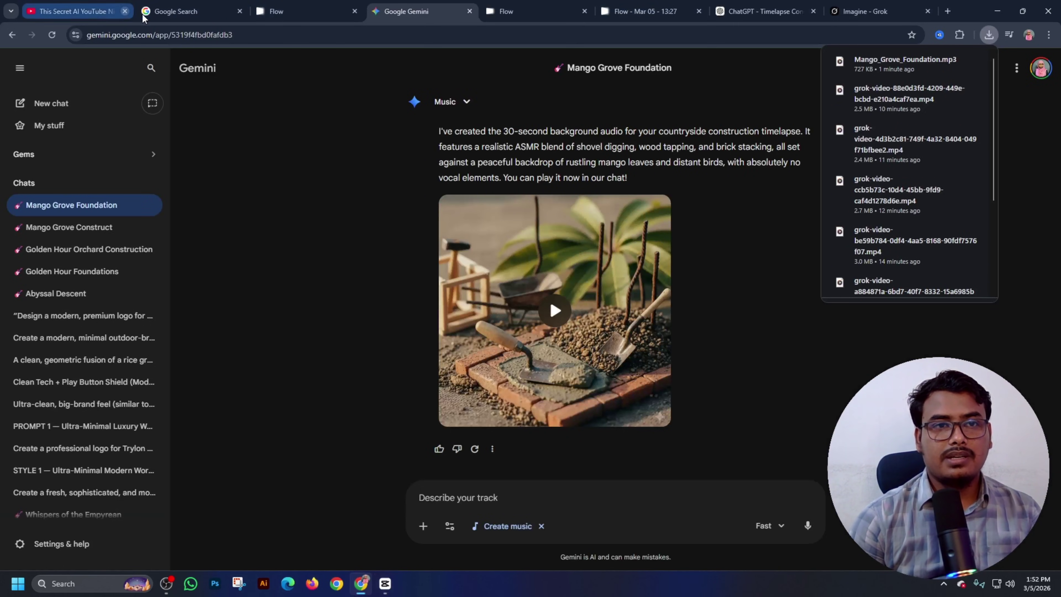
left_click(752, 9)
scroll(607, 209, "up", 15)
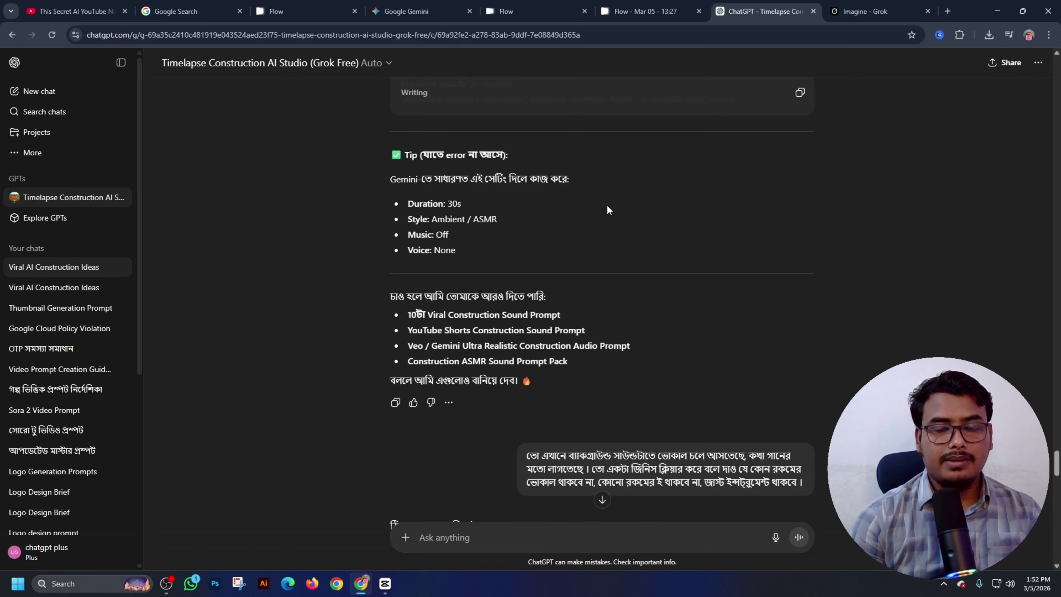
scroll(612, 215, "down", 6)
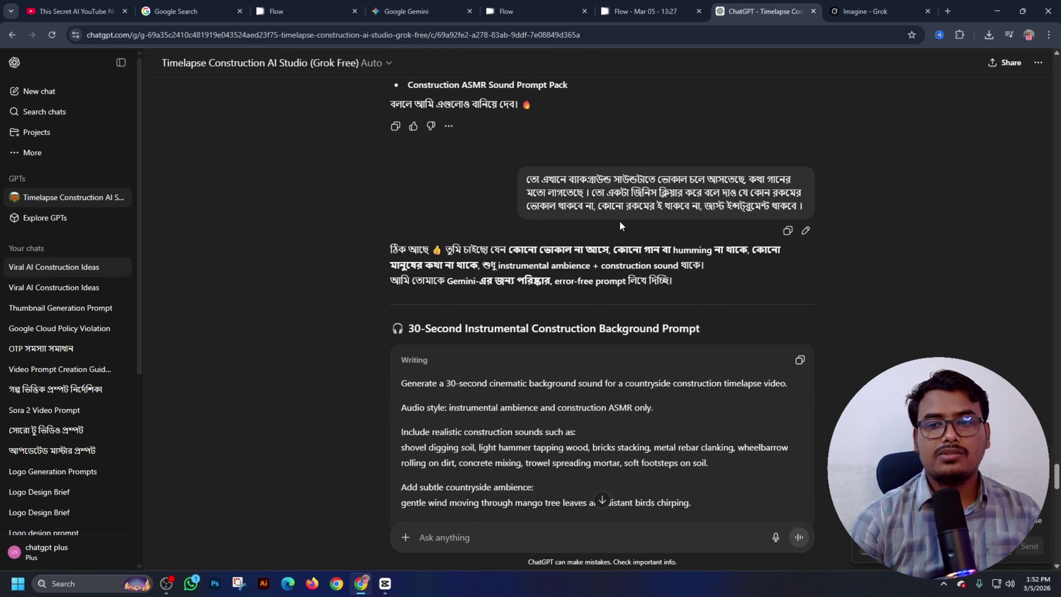